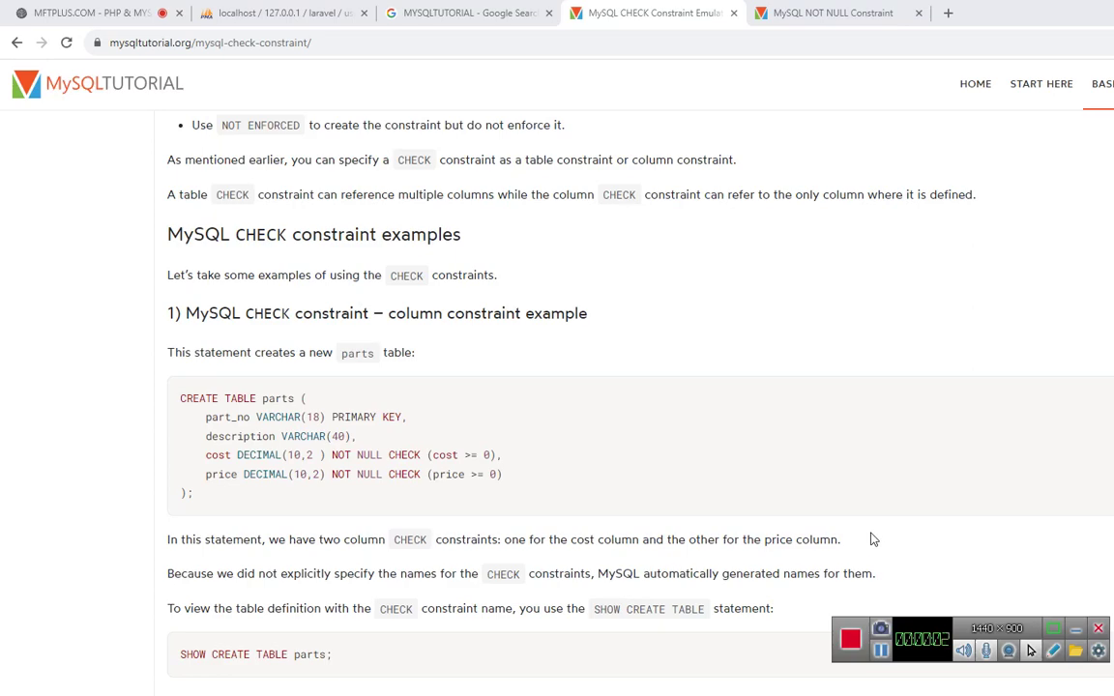
# Review the tutorial's CONSTRAINT CHECK syntax and the parts CREATE TABLE example
pyautogui.scroll(2, 620, 334)
pyautogui.scroll(3, 619, 334)
pyautogui.scroll(5, 614, 343)
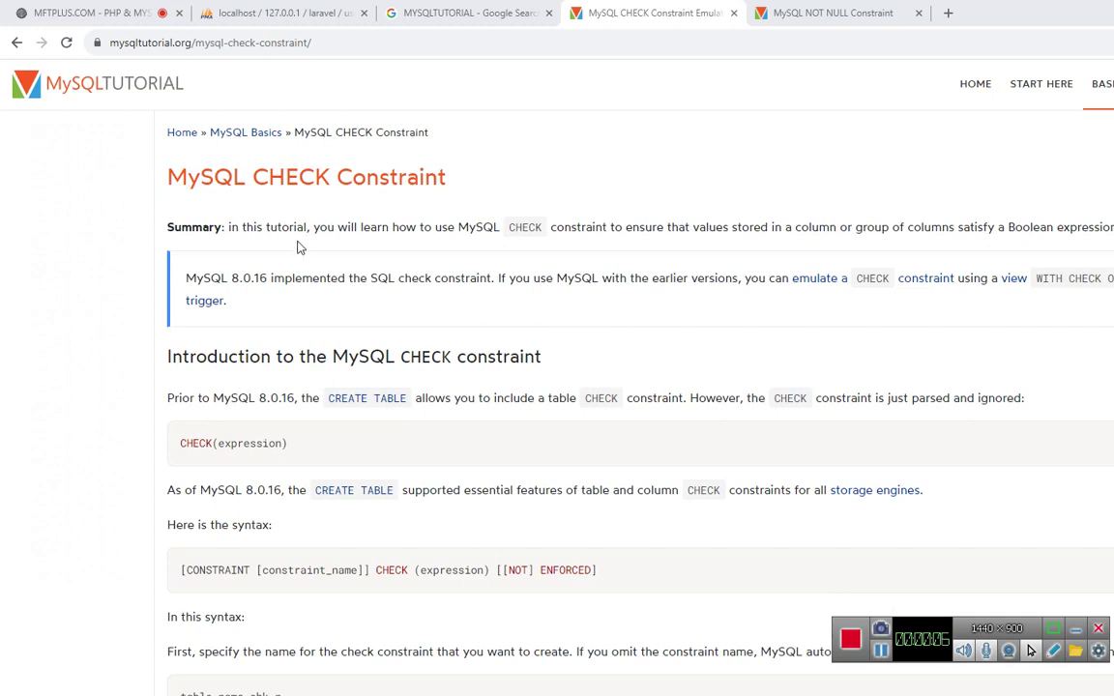
pyautogui.doubleClick(578, 227)
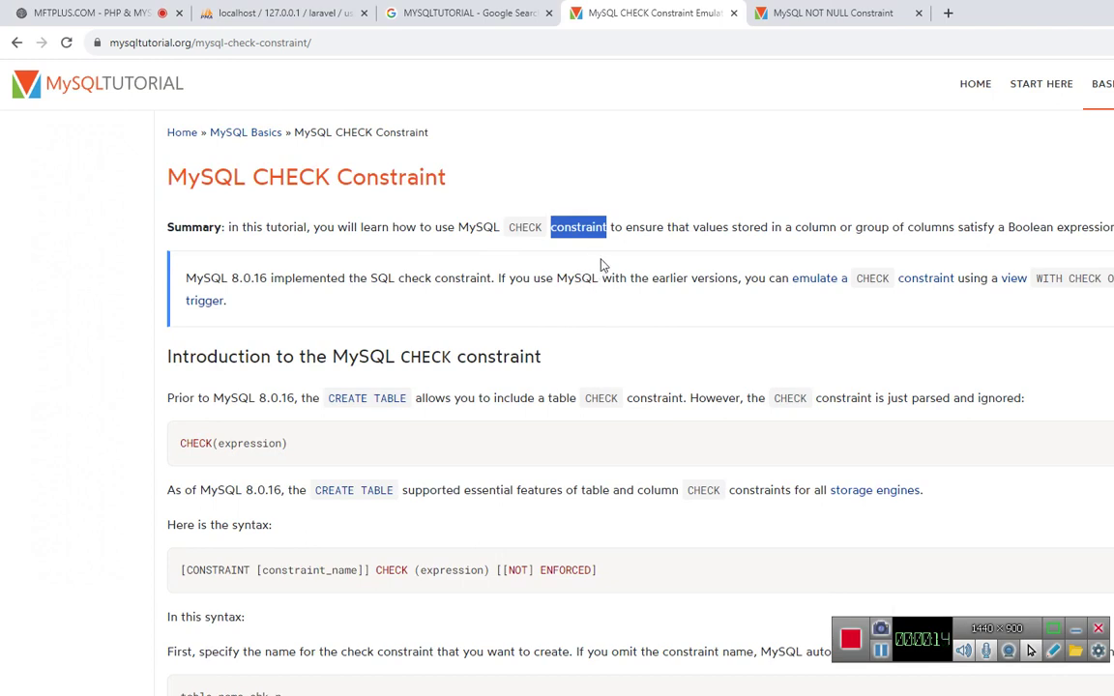
pyautogui.scroll(-1, 602, 263)
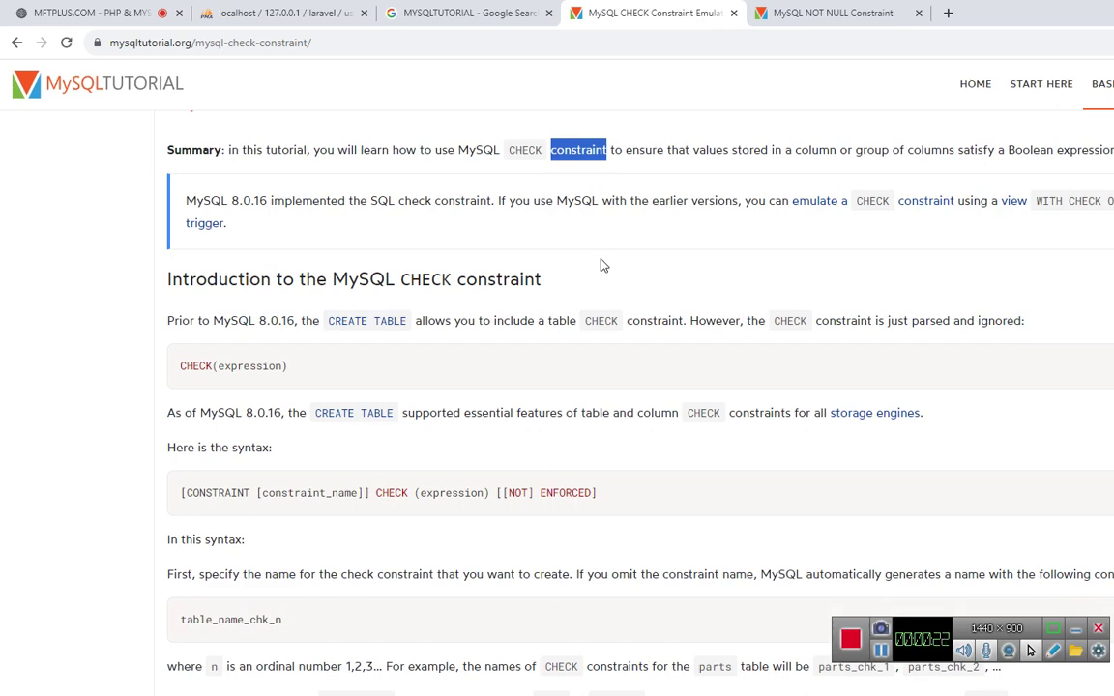
pyautogui.scroll(-1, 600, 264)
pyautogui.scroll(-1, 599, 264)
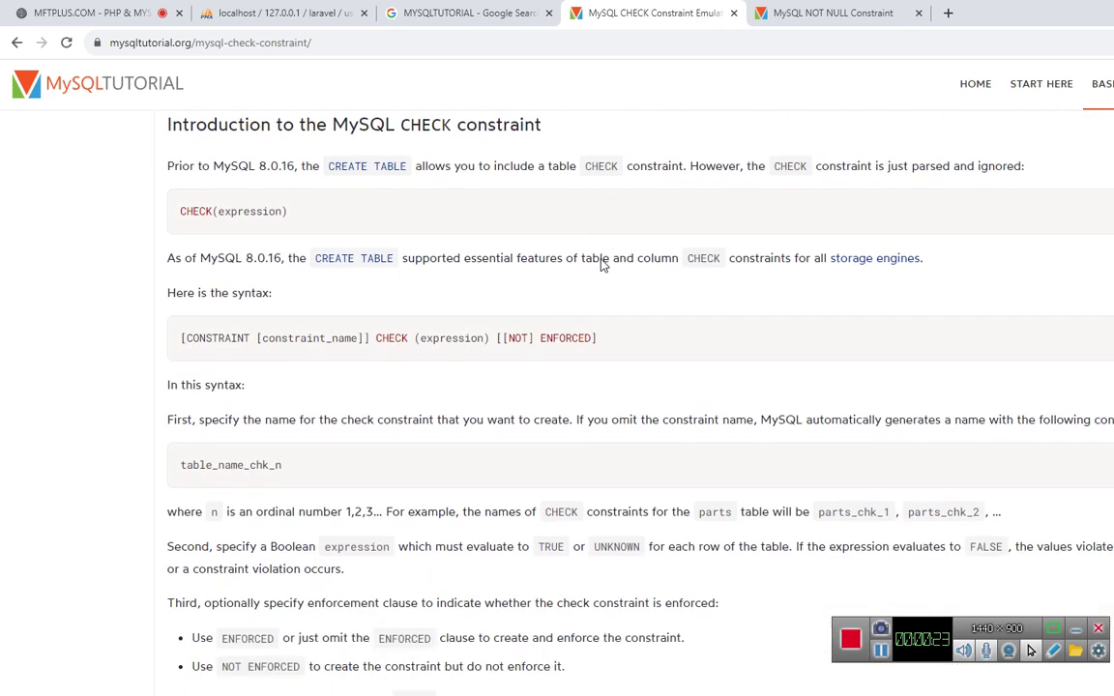
pyautogui.doubleClick(459, 336)
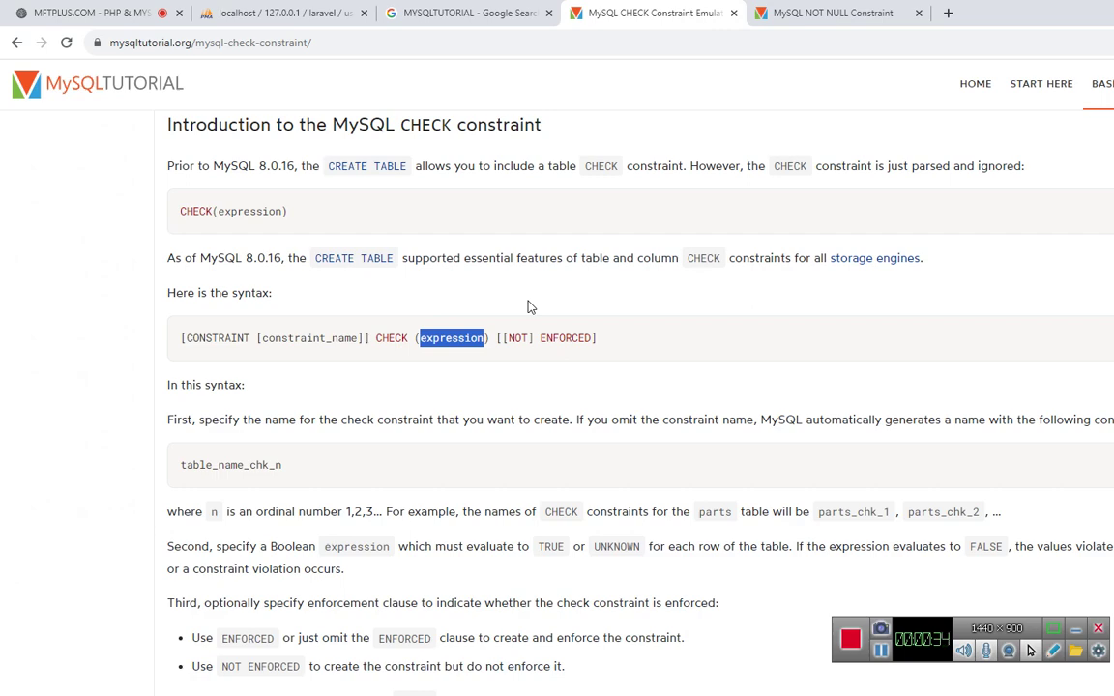
pyautogui.scroll(-1, 528, 306)
pyautogui.scroll(-3, 527, 305)
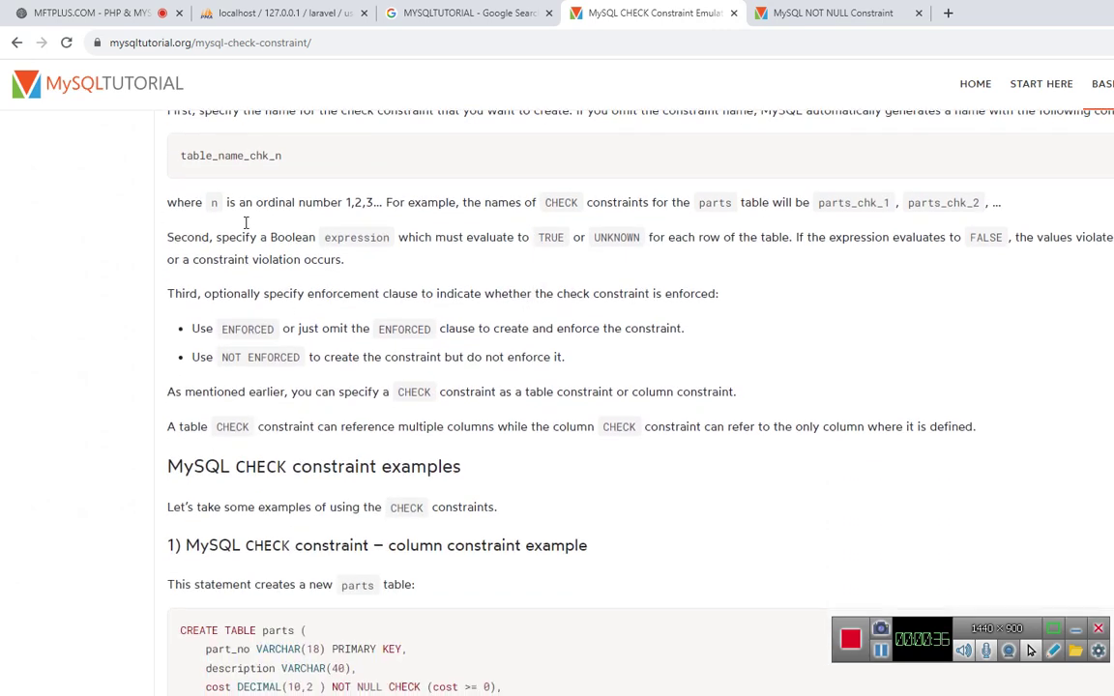
pyautogui.scroll(-1, 416, 336)
pyautogui.scroll(-2, 416, 338)
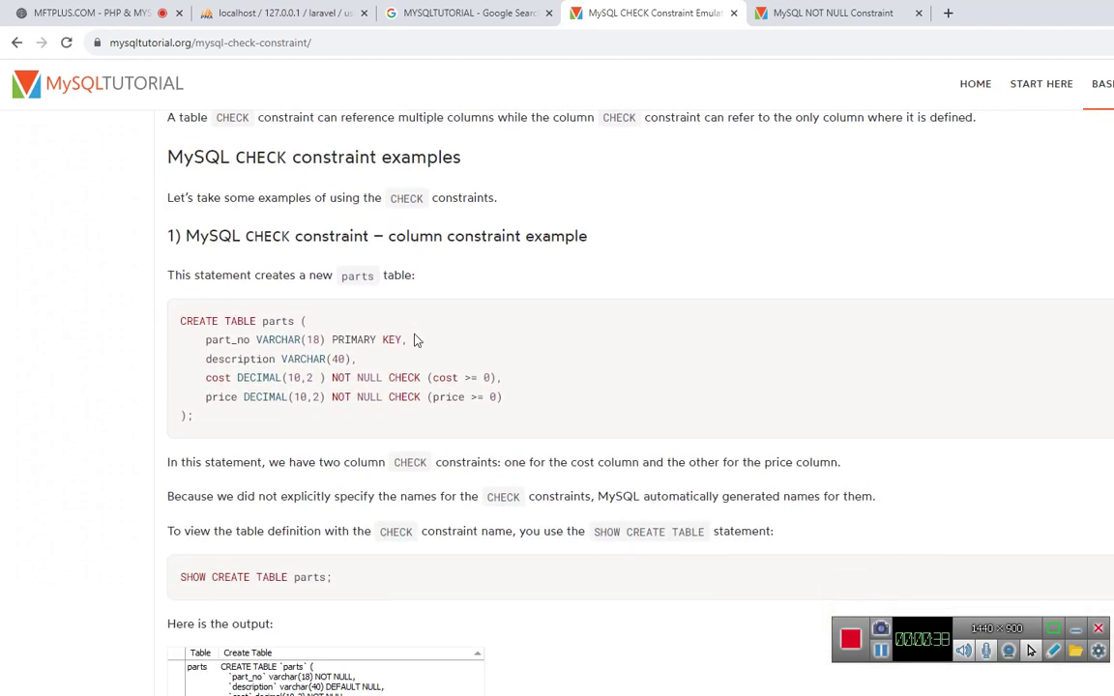
pyautogui.moveTo(510, 413); pyautogui.dragTo(189, 329)
pyautogui.click(355, 358)
# Run DROP TABLE users; on the laravel database and confirm the drop
pyautogui.click(281, 12)
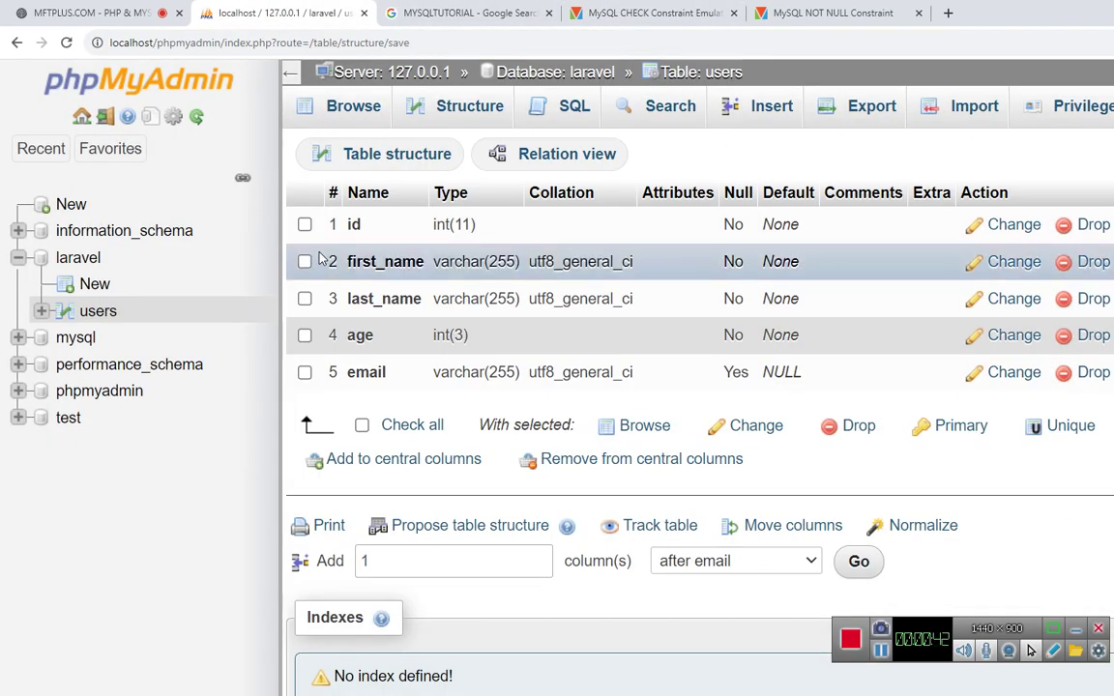
pyautogui.click(528, 106)
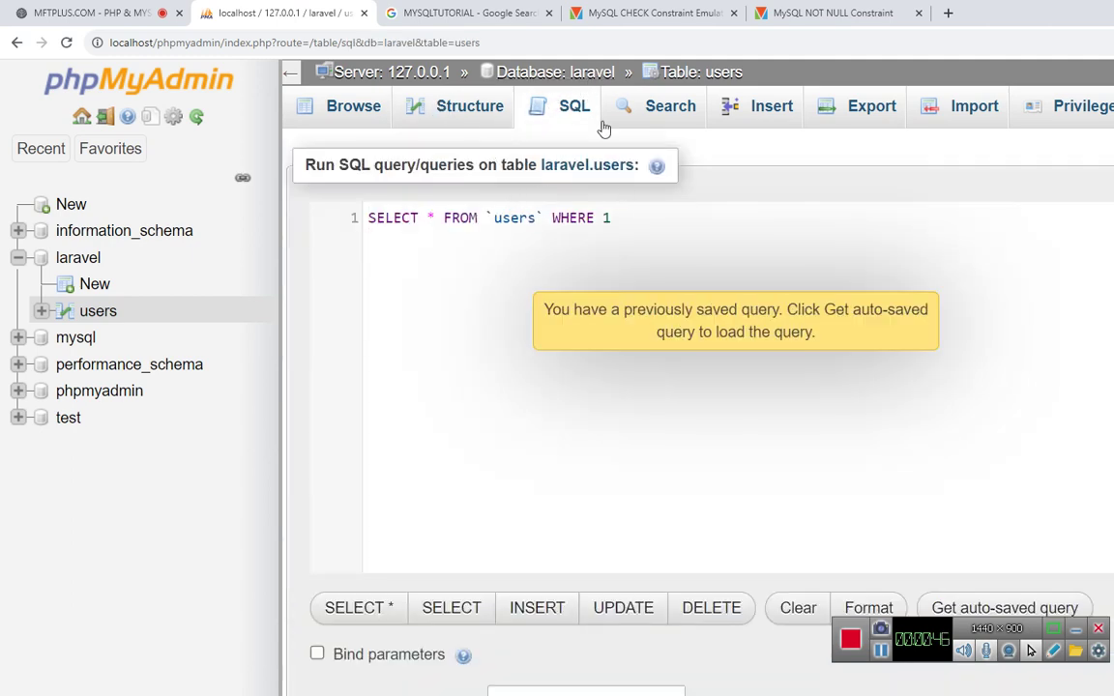
pyautogui.click(559, 74)
pyautogui.click(467, 107)
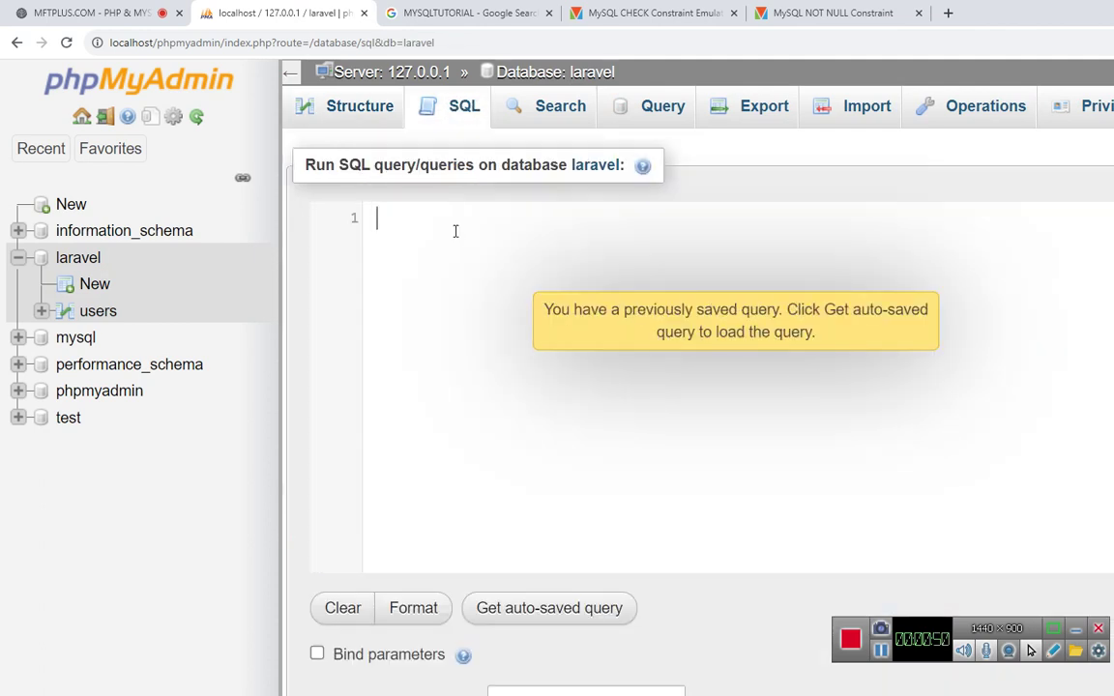
pyautogui.write('d')
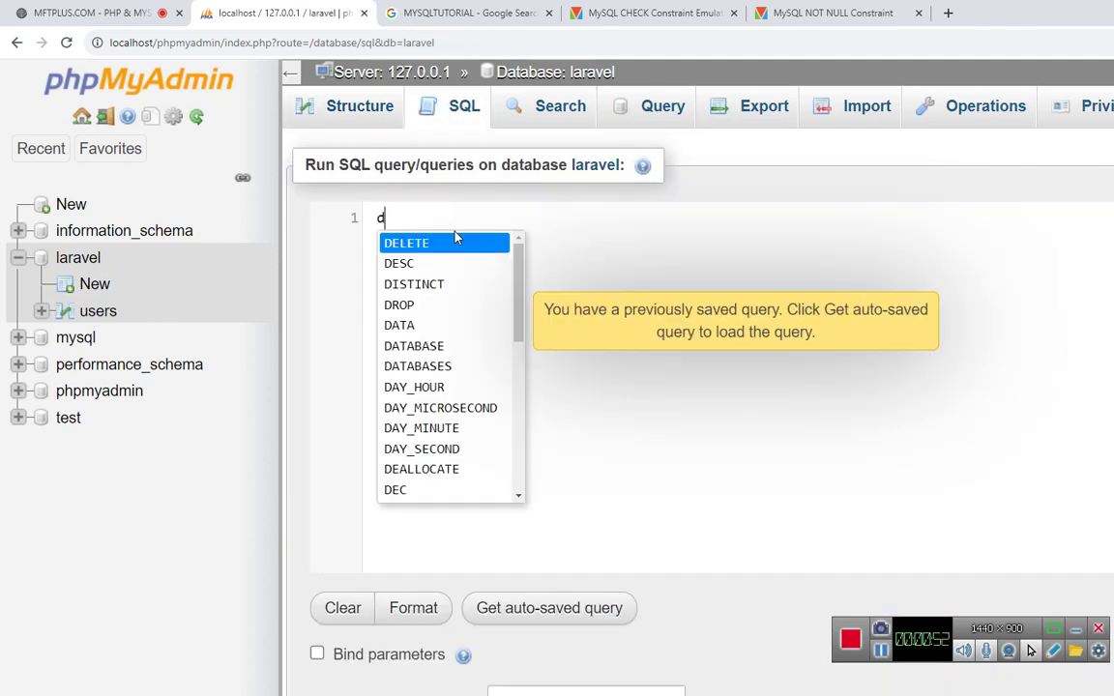
pyautogui.write('r')
pyautogui.press('Return')
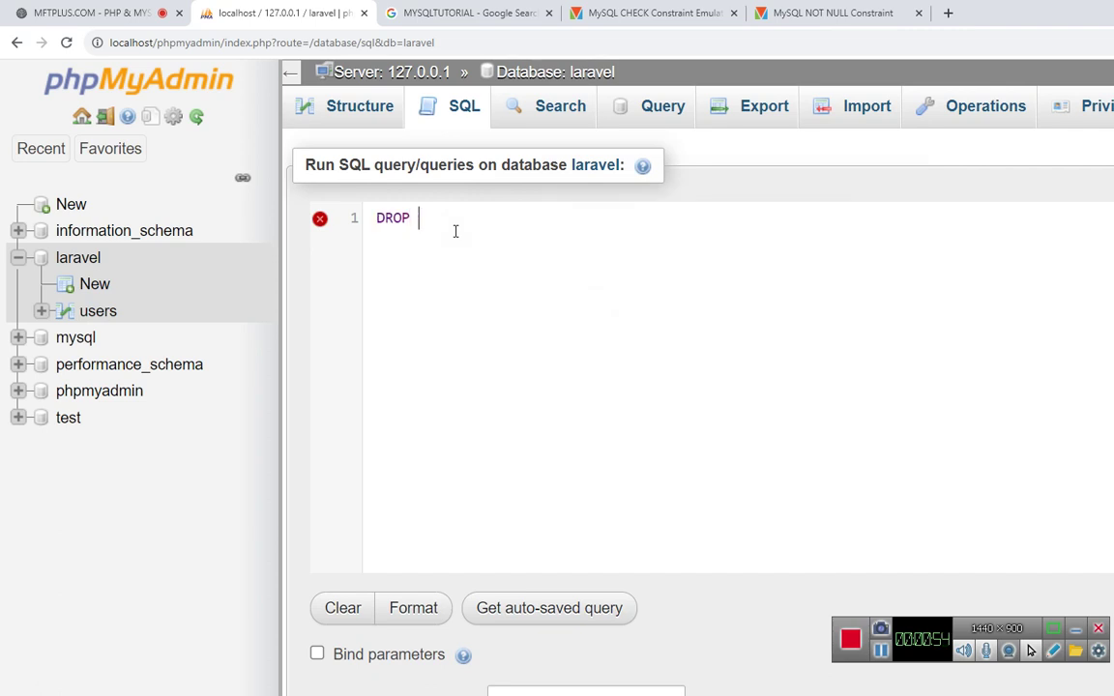
pyautogui.write('TABLE ')
pyautogui.write('use')
pyautogui.press('Return')
pyautogui.write(';')
pyautogui.scroll(-1, 962, 388)
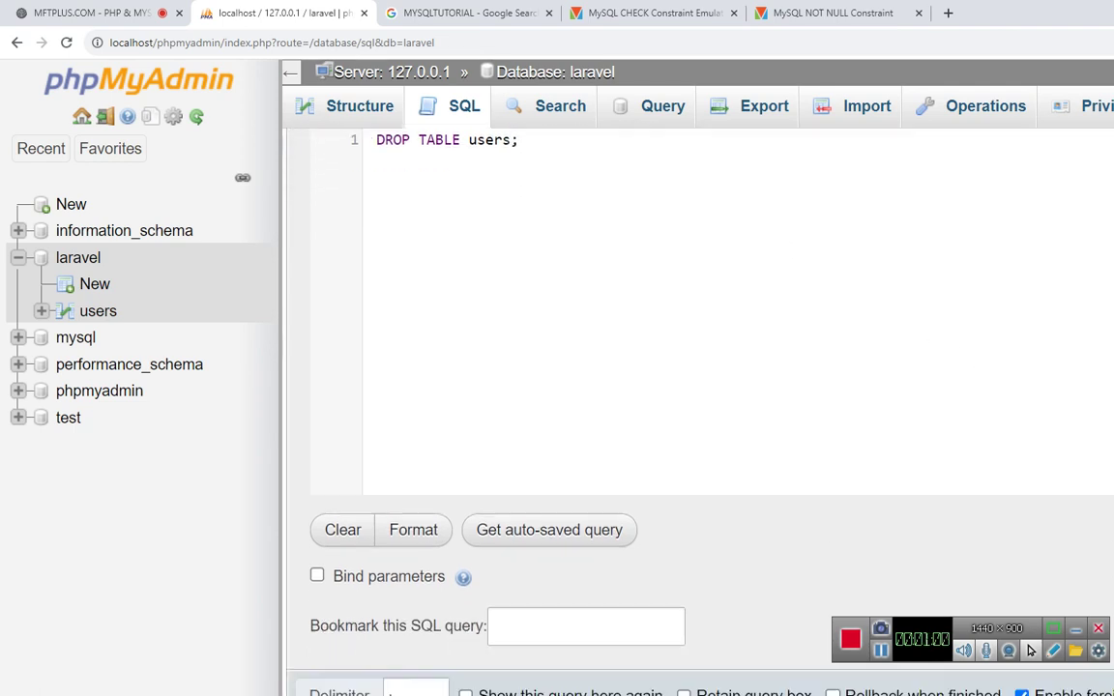
pyautogui.hotkey('ctrl', 'Return')
pyautogui.click(816, 131)
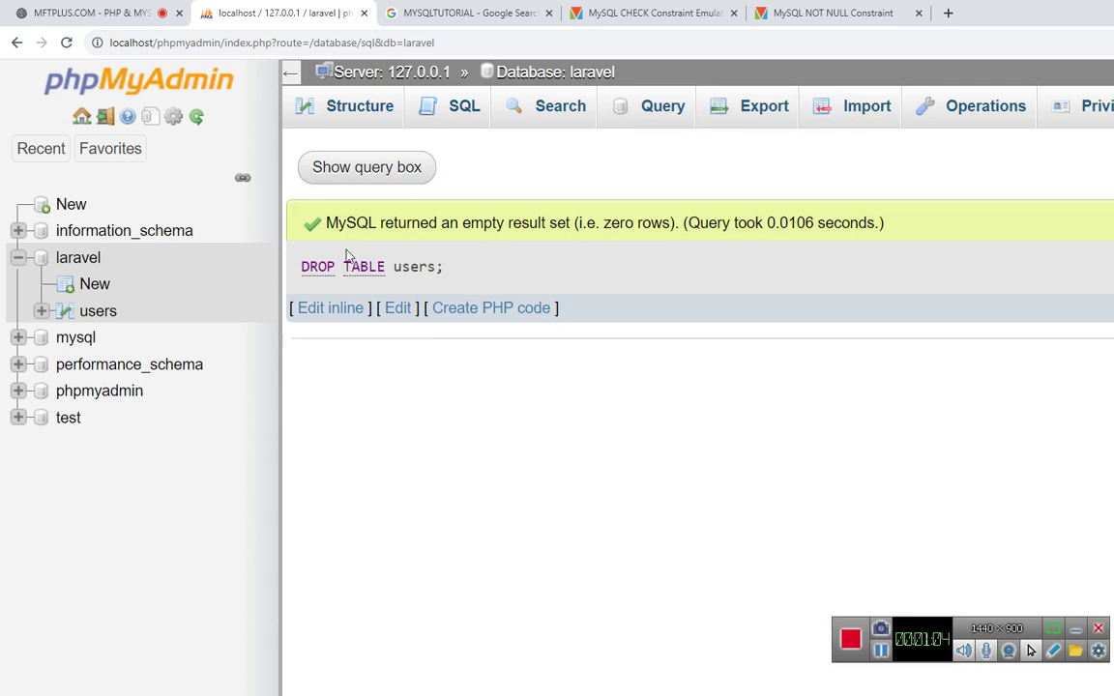
pyautogui.click(430, 112)
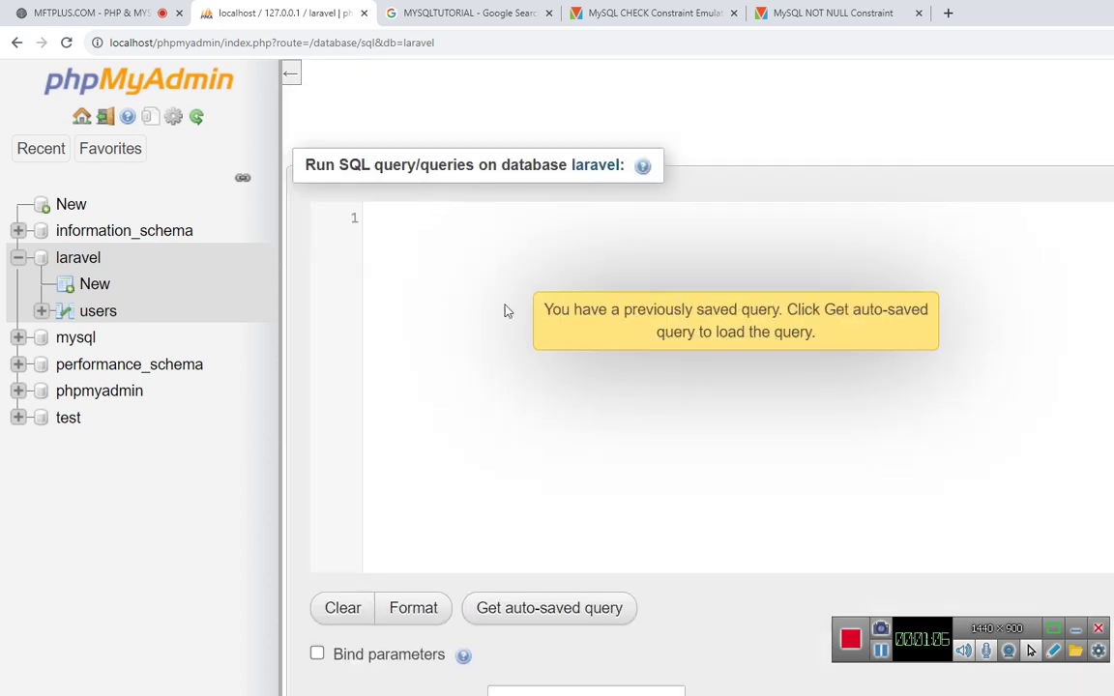
# Run DROP TABLE IF EXISTS users on laravel, confirm, and check the database's empty table list
pyautogui.click(74, 257)
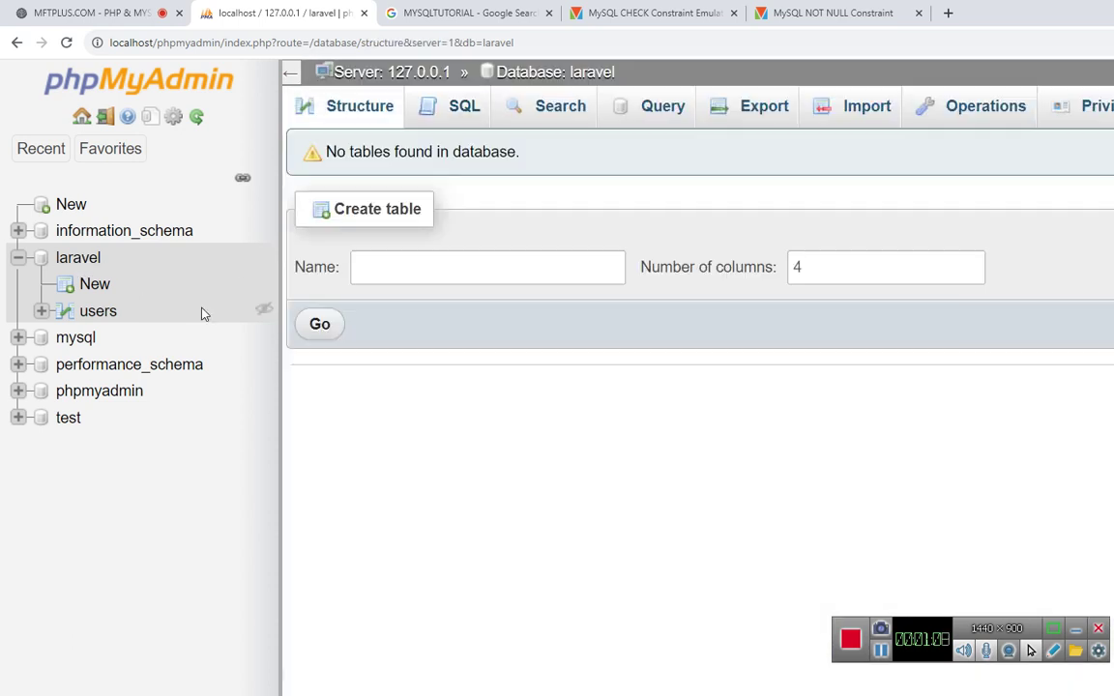
pyautogui.click(455, 114)
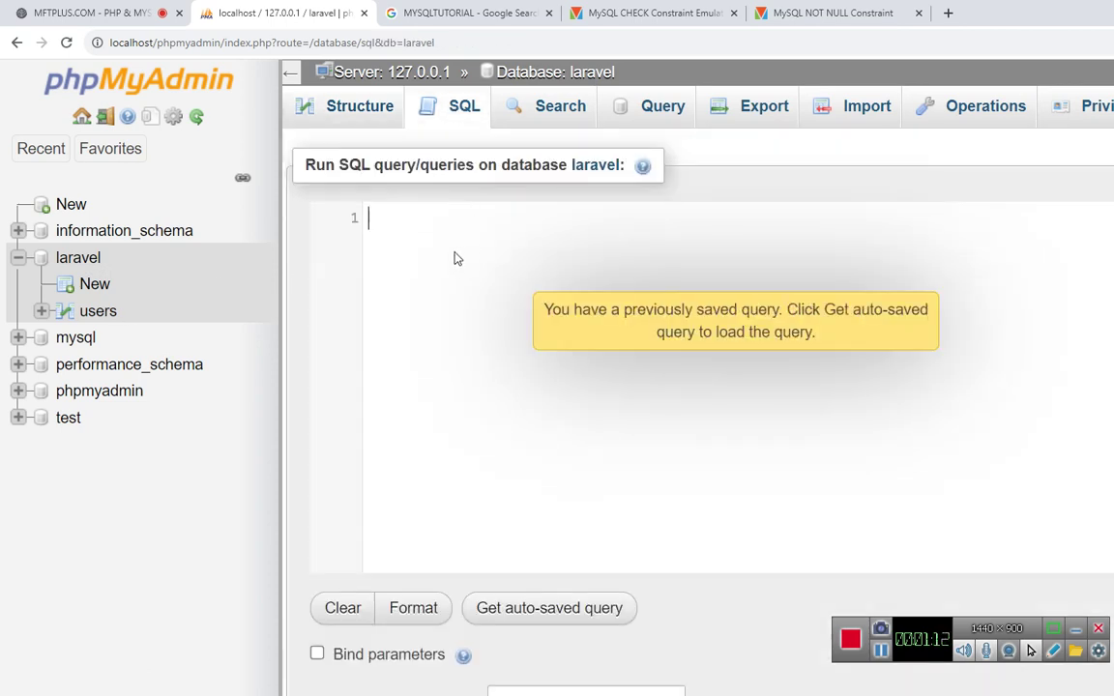
pyautogui.write('DROP ')
pyautogui.write('TABLE I')
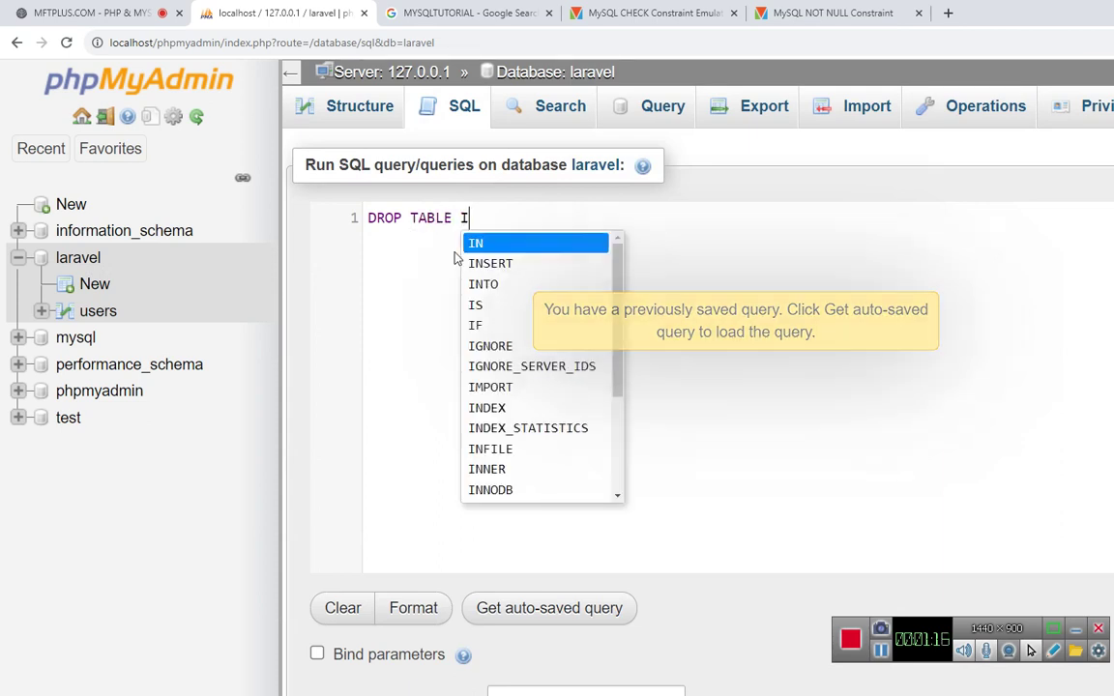
pyautogui.write('F EX')
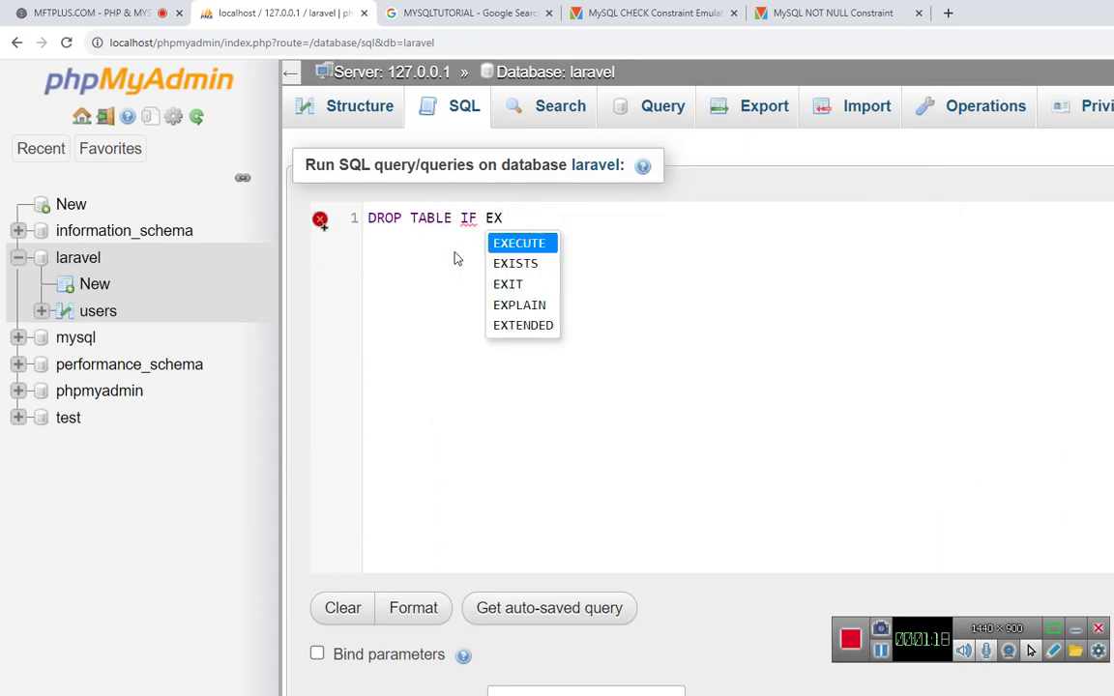
pyautogui.press('Down')
pyautogui.press('Return')
pyautogui.write('use')
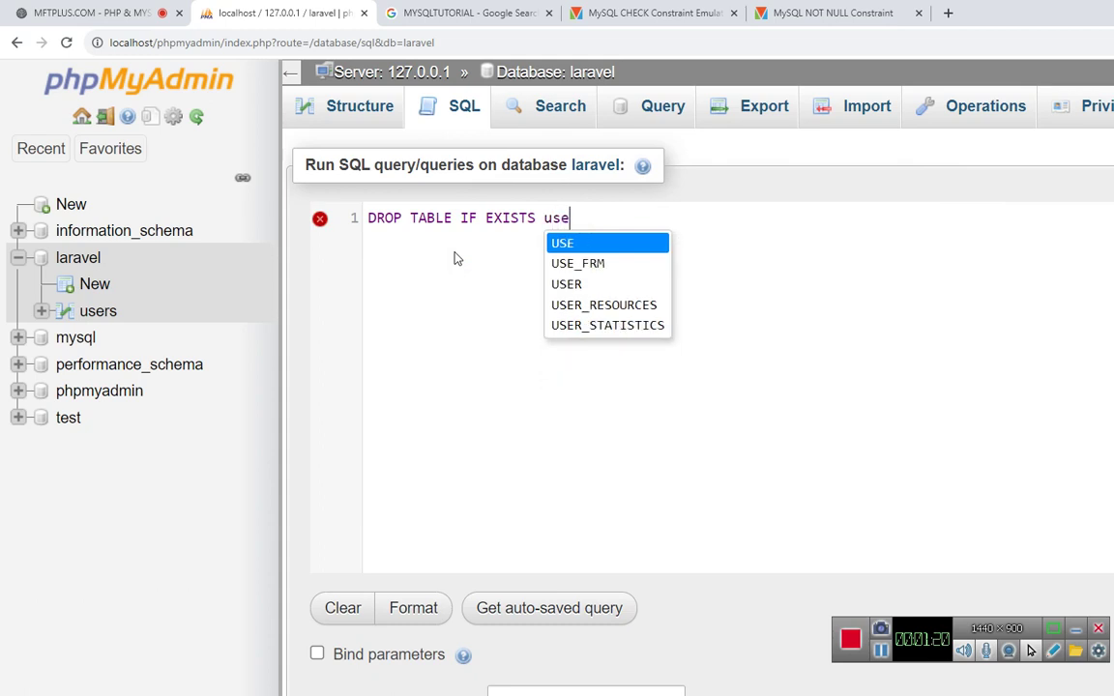
pyautogui.write('r')
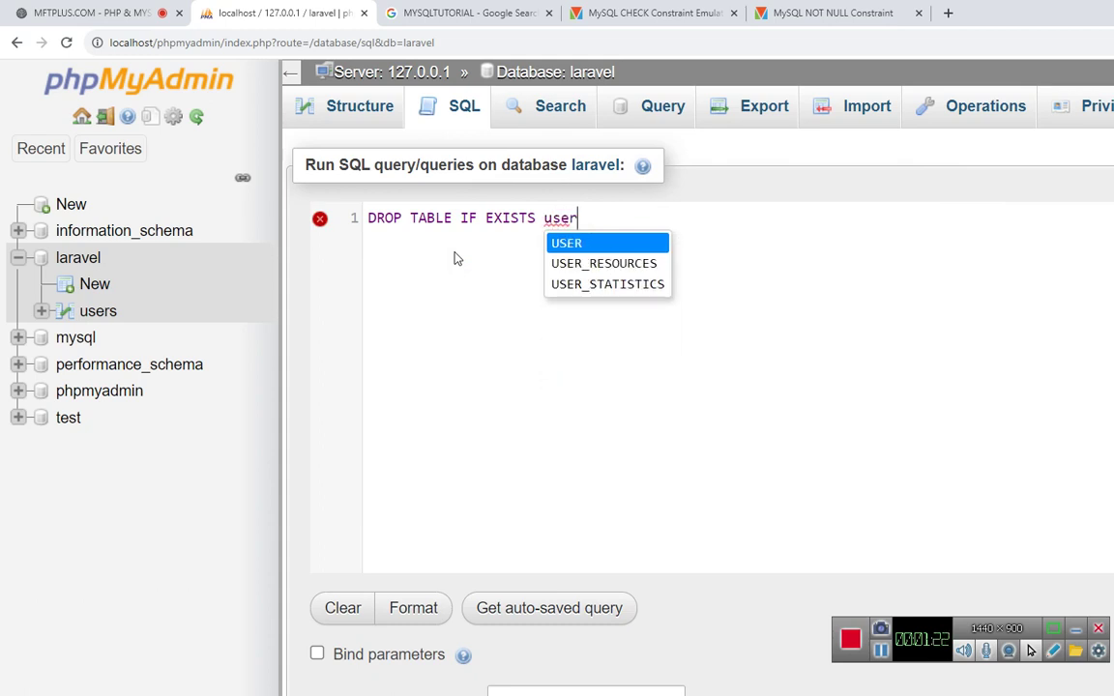
pyautogui.write('s;')
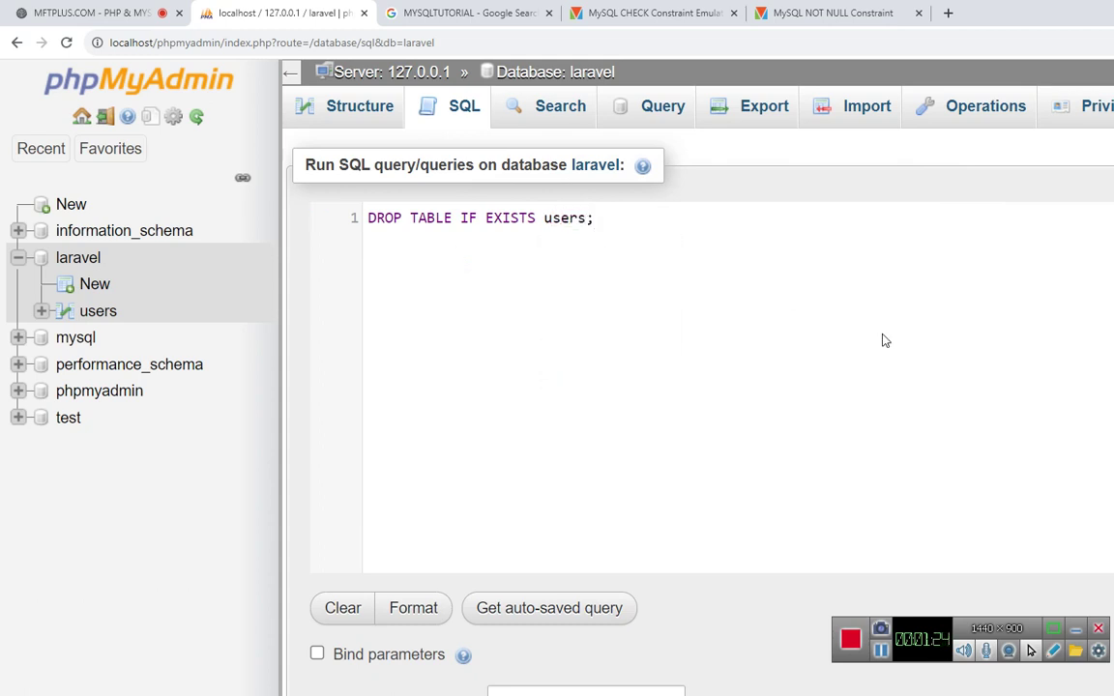
pyautogui.scroll(-1, 883, 340)
pyautogui.hotkey('ctrl', 'Return')
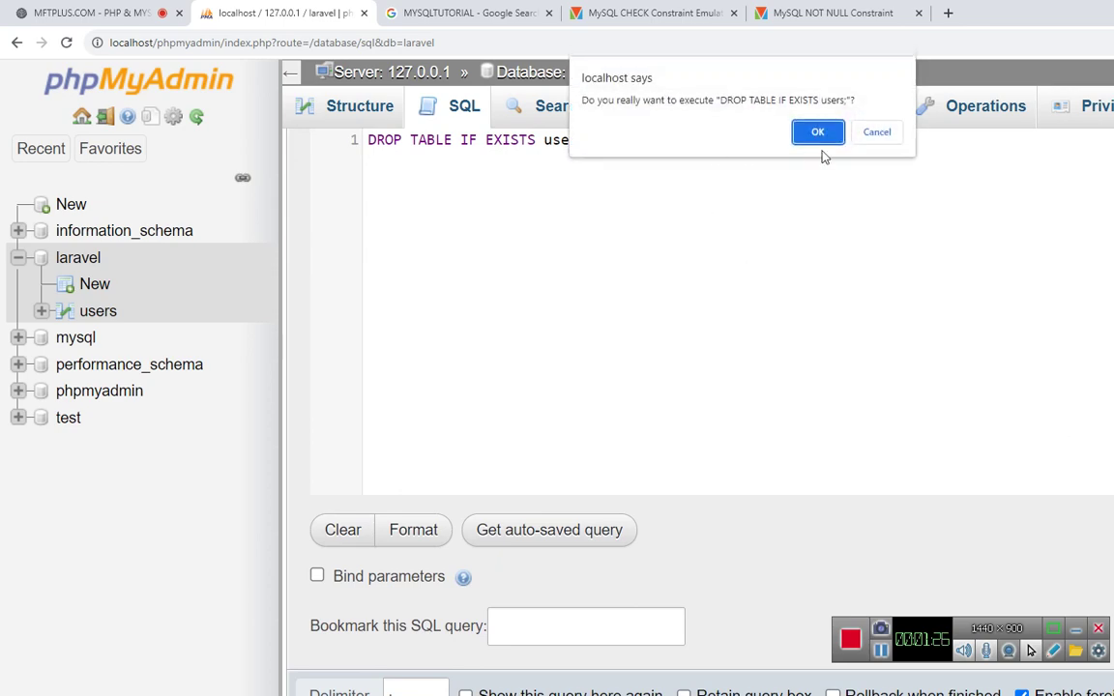
pyautogui.press('Return')
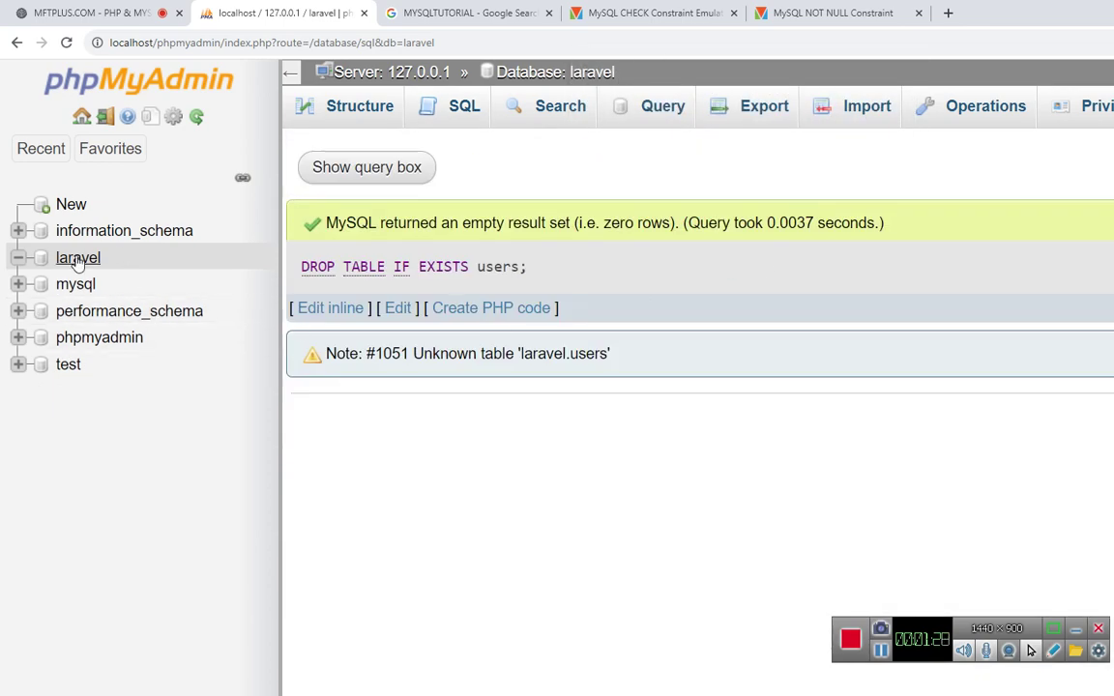
pyautogui.click(78, 256)
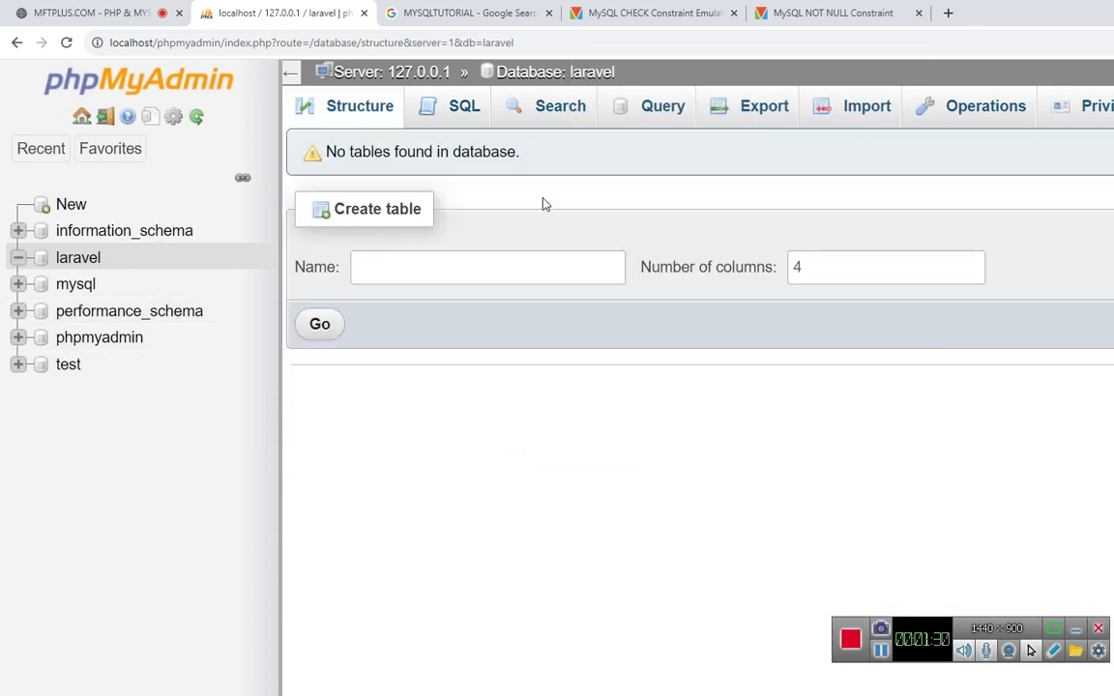
# Start a CREATE TABLE USERS( ); statement in the laravel SQL editor
pyautogui.click(465, 108)
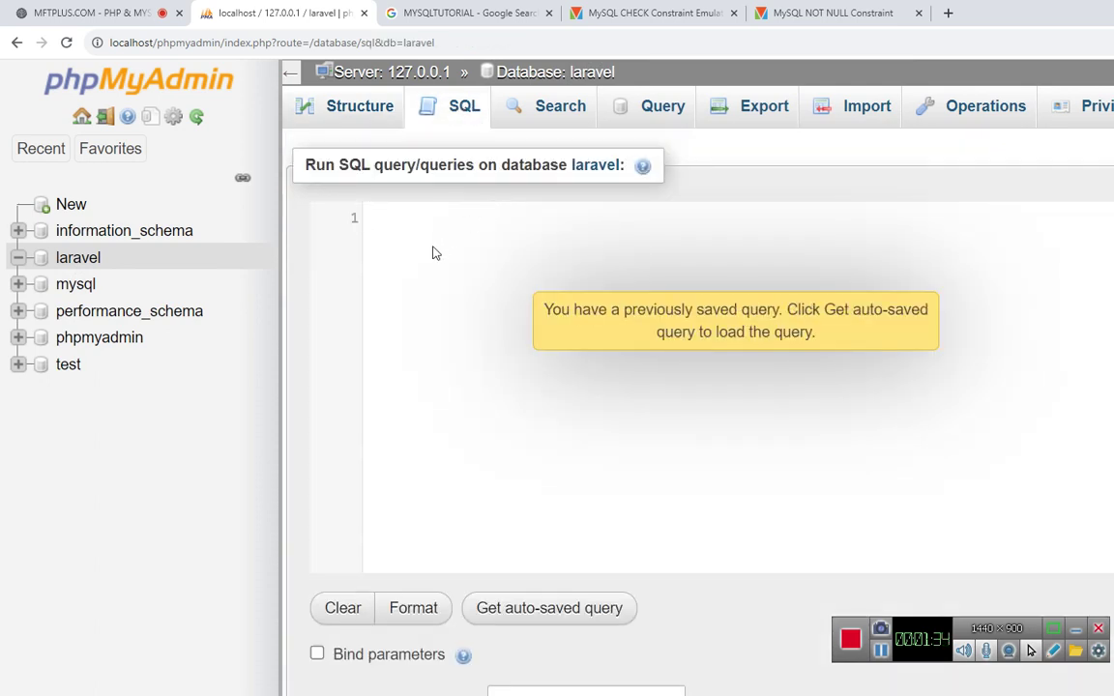
pyautogui.write('cre')
pyautogui.press('Return')
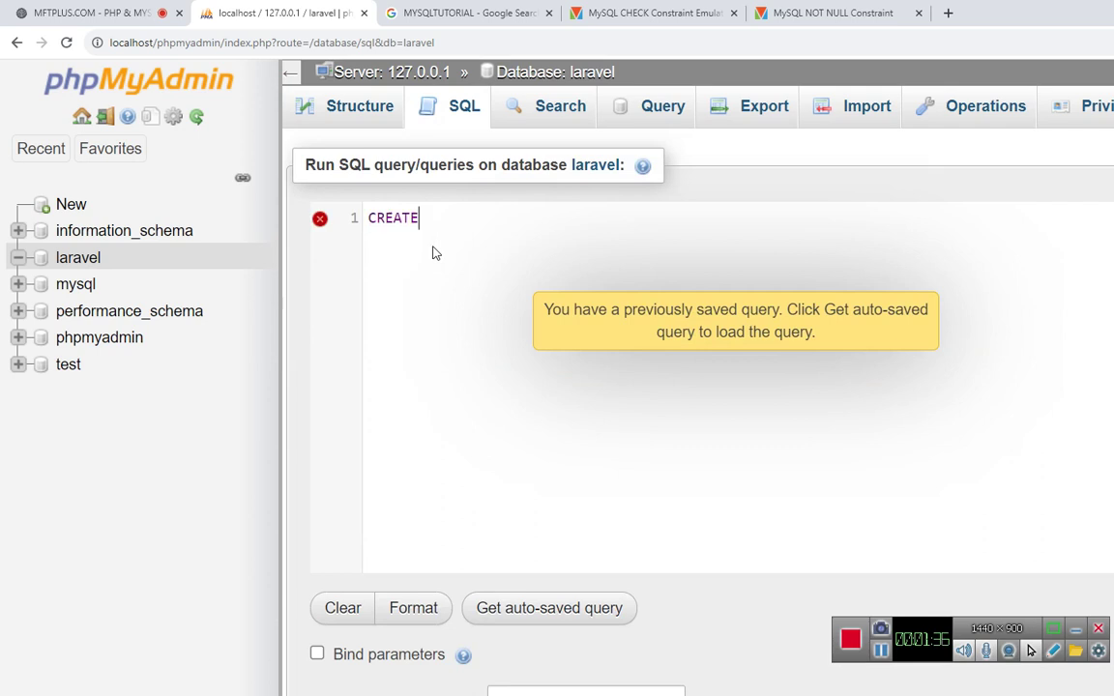
pyautogui.write(' TABLE ')
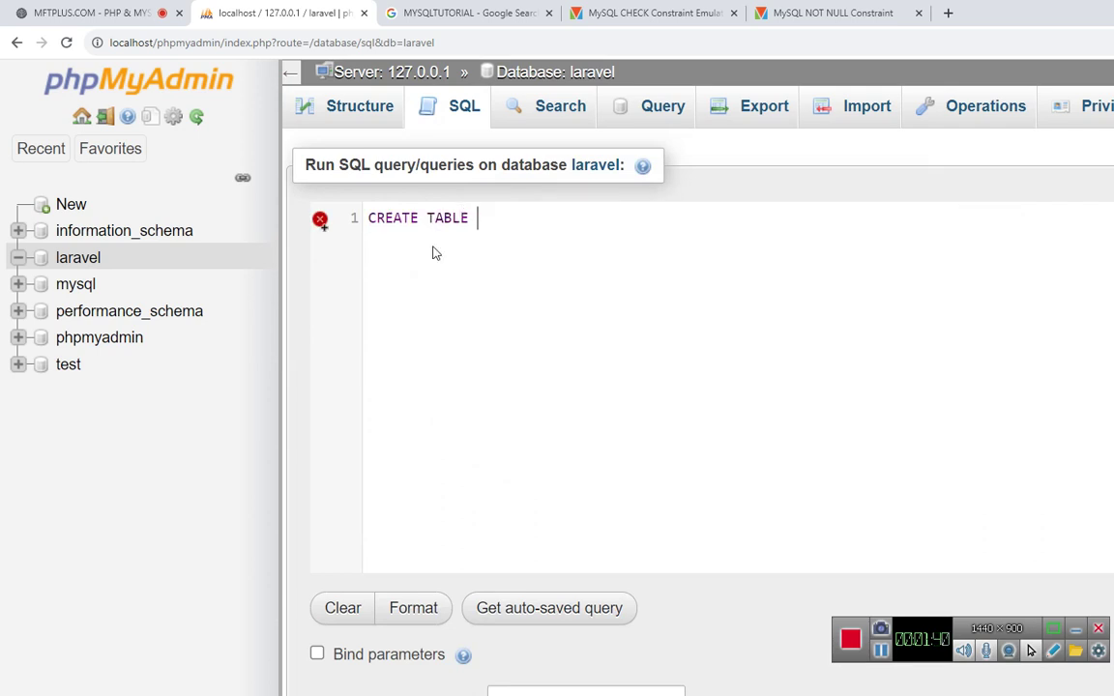
pyautogui.write('USERS')
pyautogui.press('BackSpace')
pyautogui.press('BackSpace')
pyautogui.press('BackSpace')
pyautogui.press('BackSpace')
pyautogui.press('BackSpace')
pyautogui.write('USERS')
pyautogui.write('(  );')
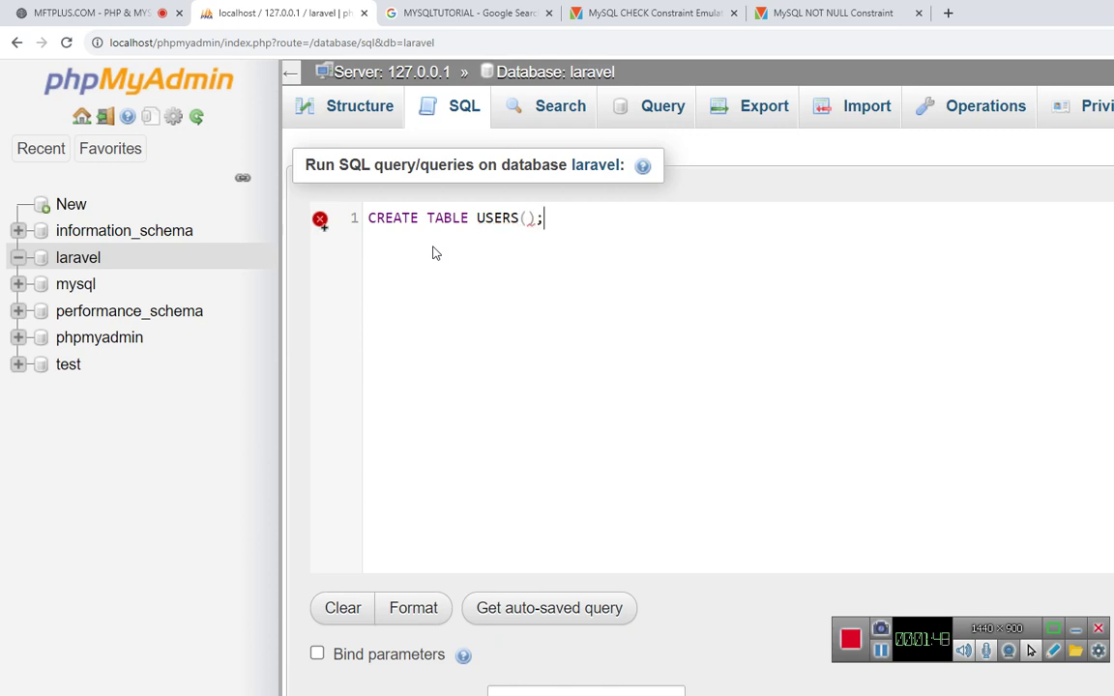
pyautogui.press('Left')
pyautogui.press('Left')
pyautogui.press('Return')
pyautogui.press('Return')
pyautogui.press('Up')
# Define the columns ID int(11) not null and first_name varchar(255) not null
pyautogui.write('ID')
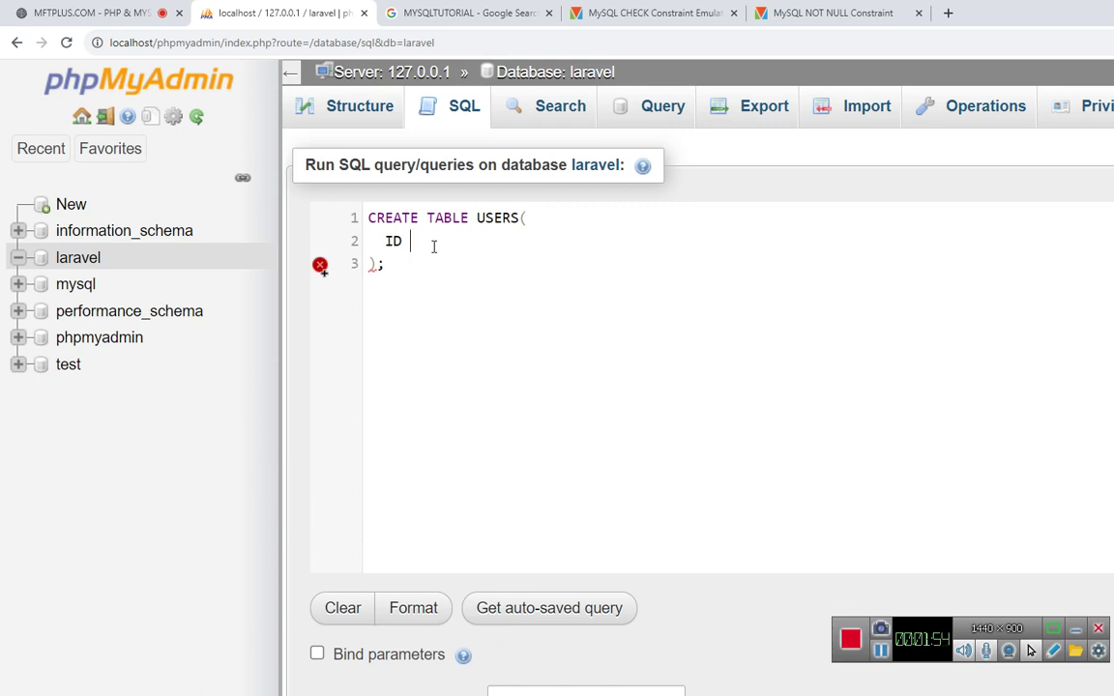
pyautogui.write(' INT')
pyautogui.press('BackSpace')
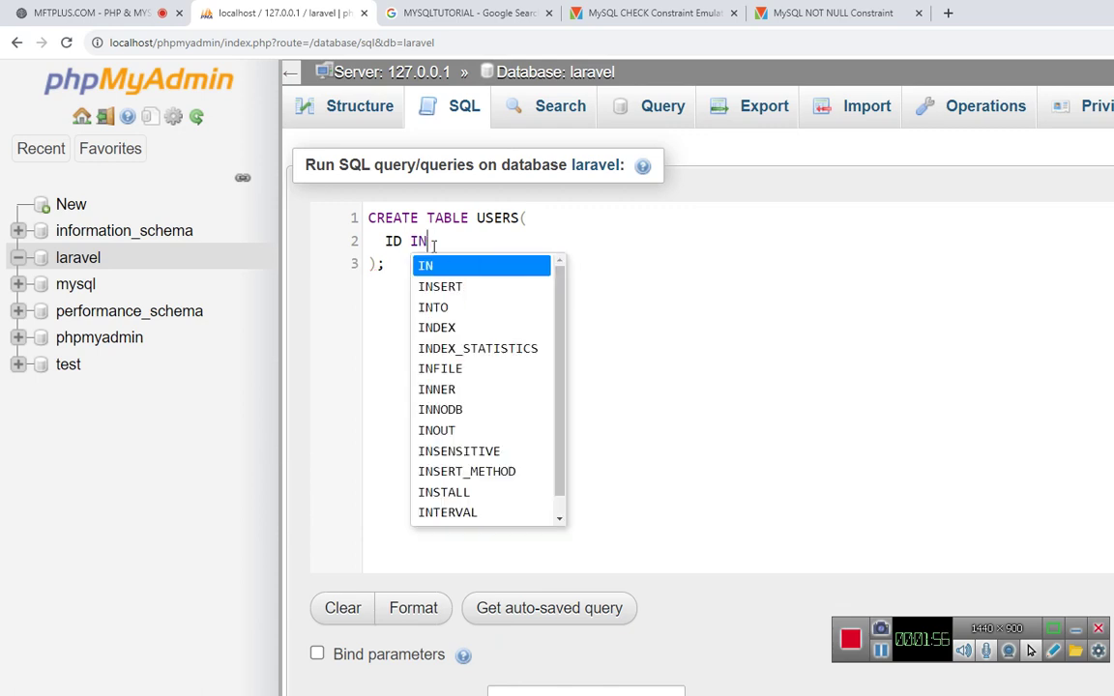
pyautogui.press('BackSpace')
pyautogui.press('BackSpace')
pyautogui.write('int')
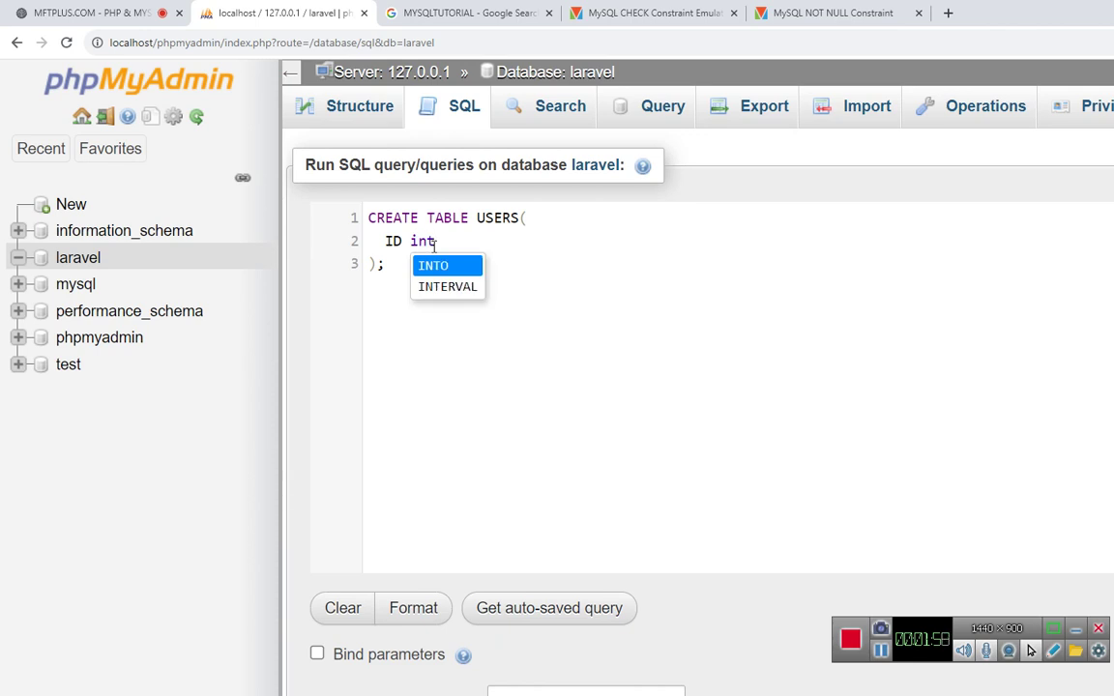
pyautogui.write('(11) ')
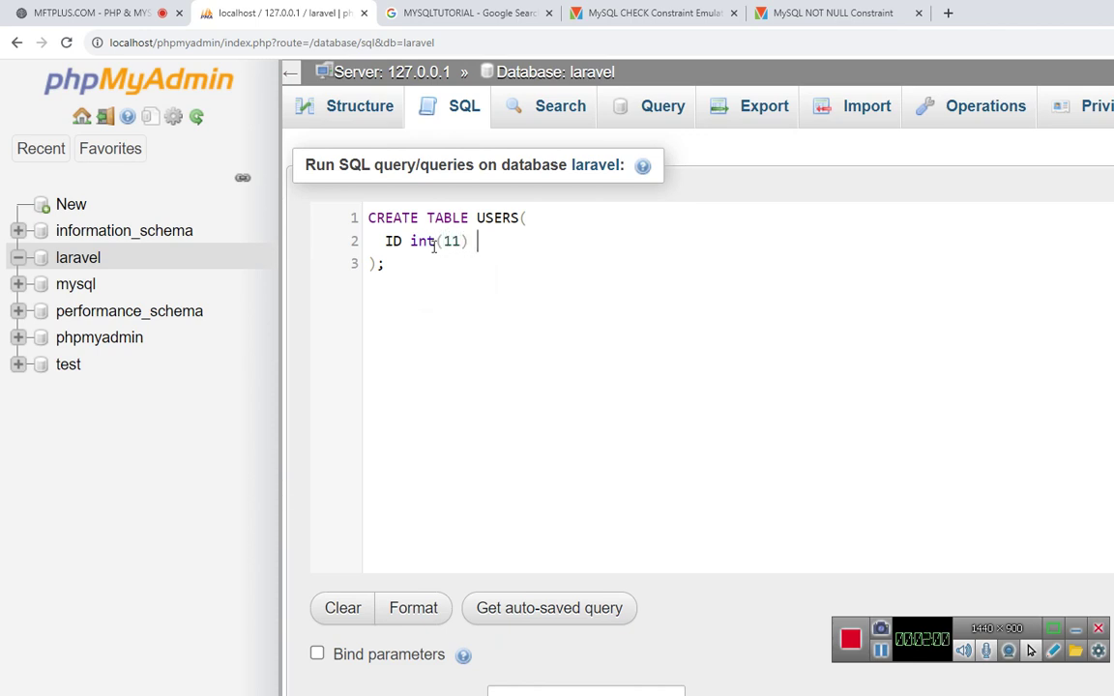
pyautogui.write('not null ')
pyautogui.write(',')
pyautogui.press('Return')
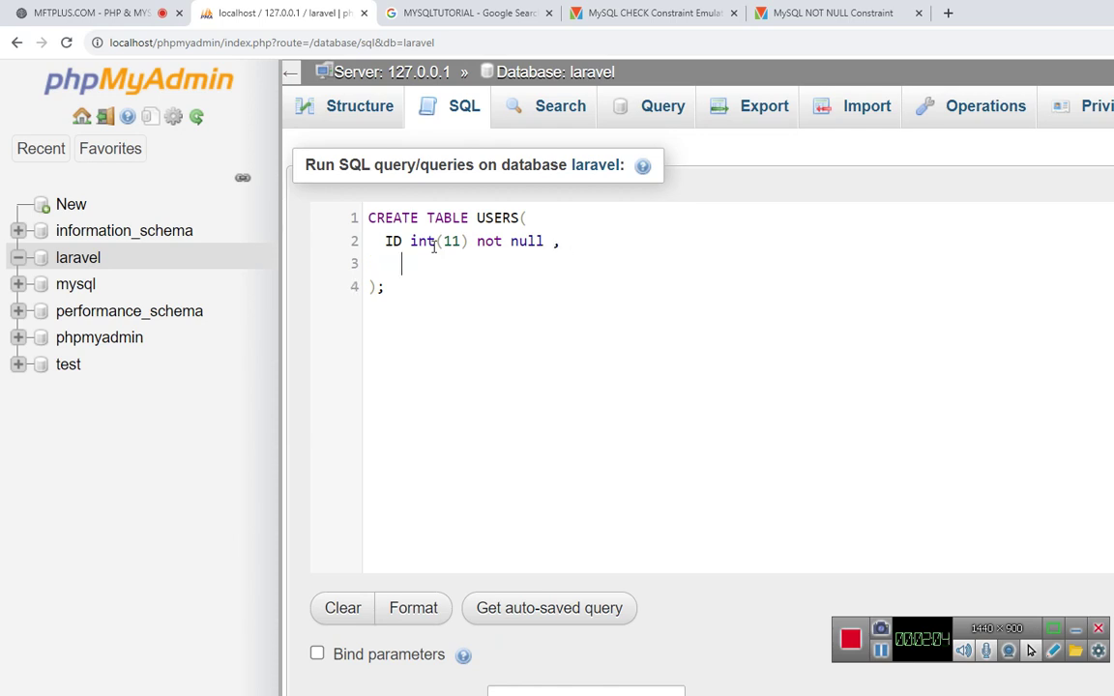
pyautogui.write('first_na')
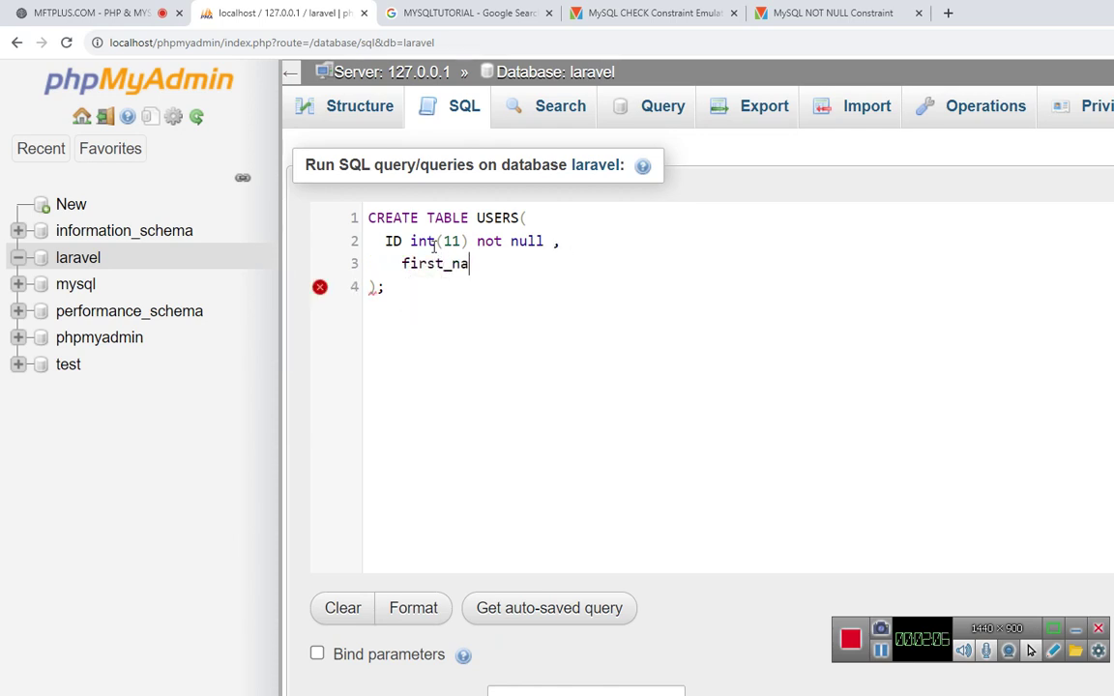
pyautogui.write('me varch')
pyautogui.press('BackSpace')
pyautogui.press('BackSpace')
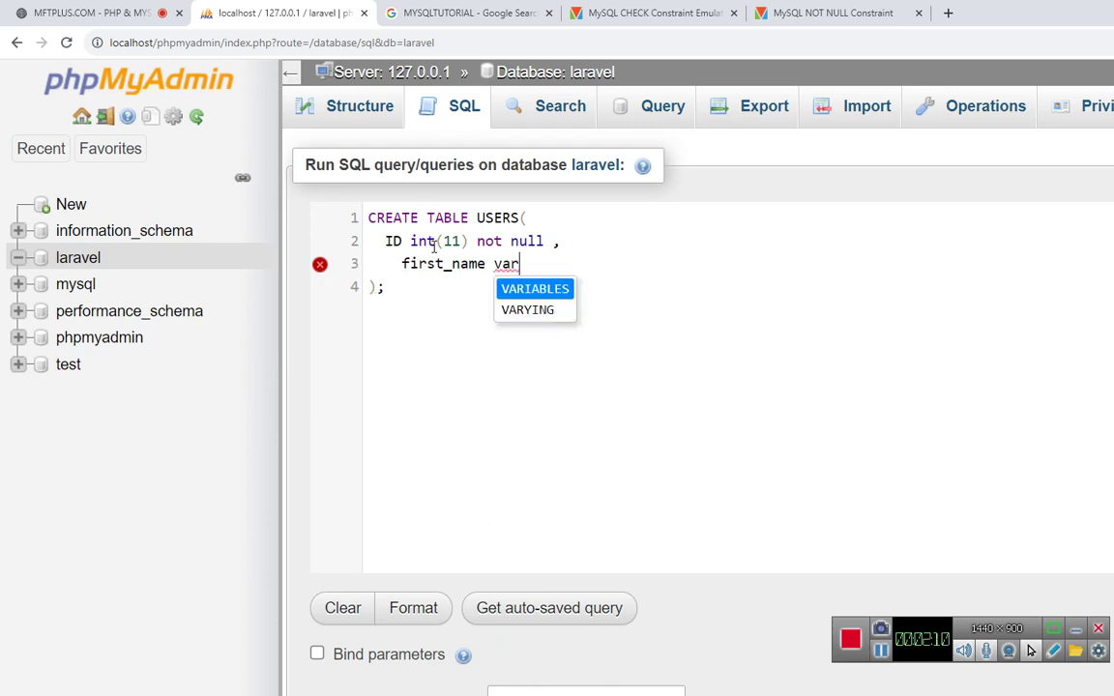
pyautogui.write('char(2')
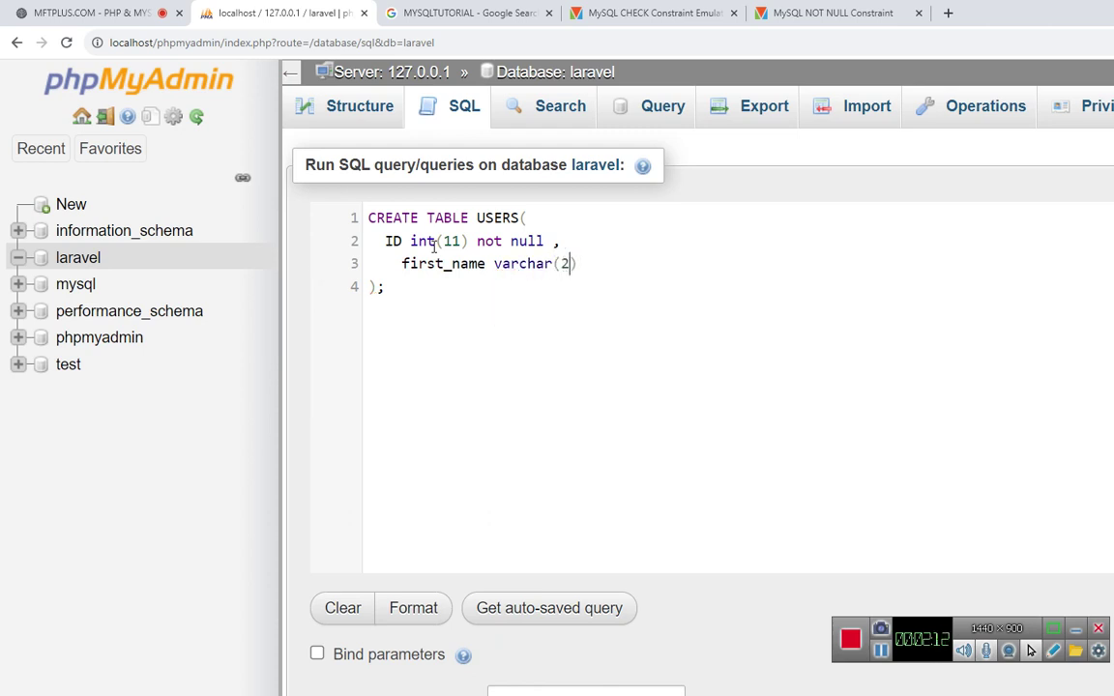
pyautogui.write('55) not')
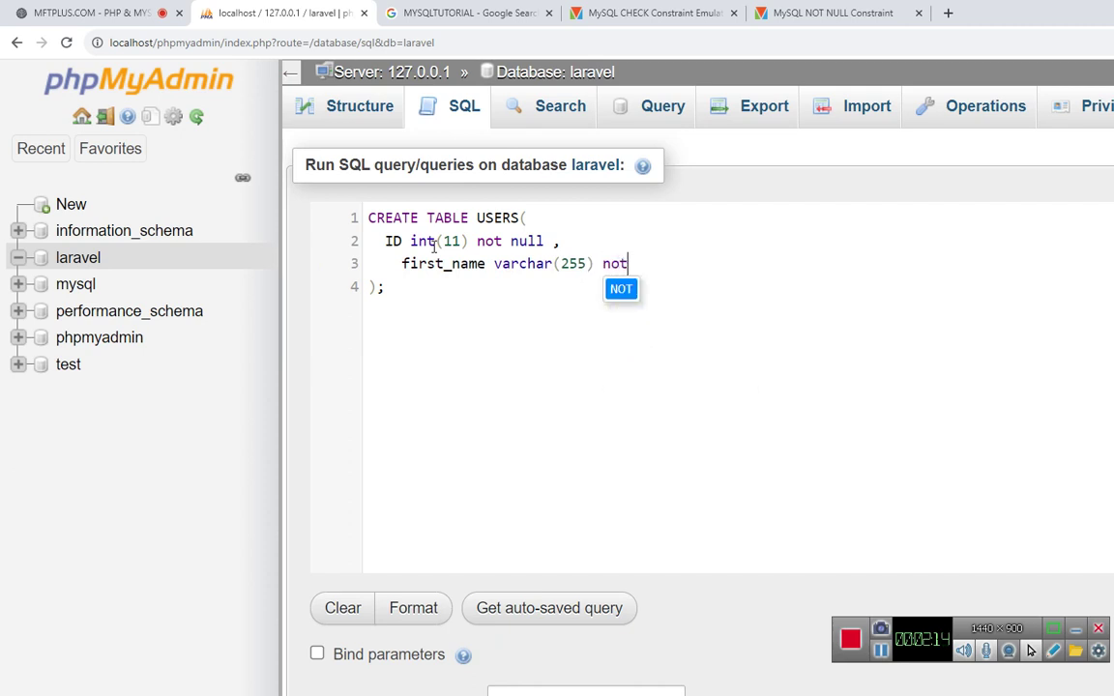
pyautogui.write(' null ,')
# Add last_name varchar not null, age int(3) not null, and city varchar(255)
pyautogui.press('Return')
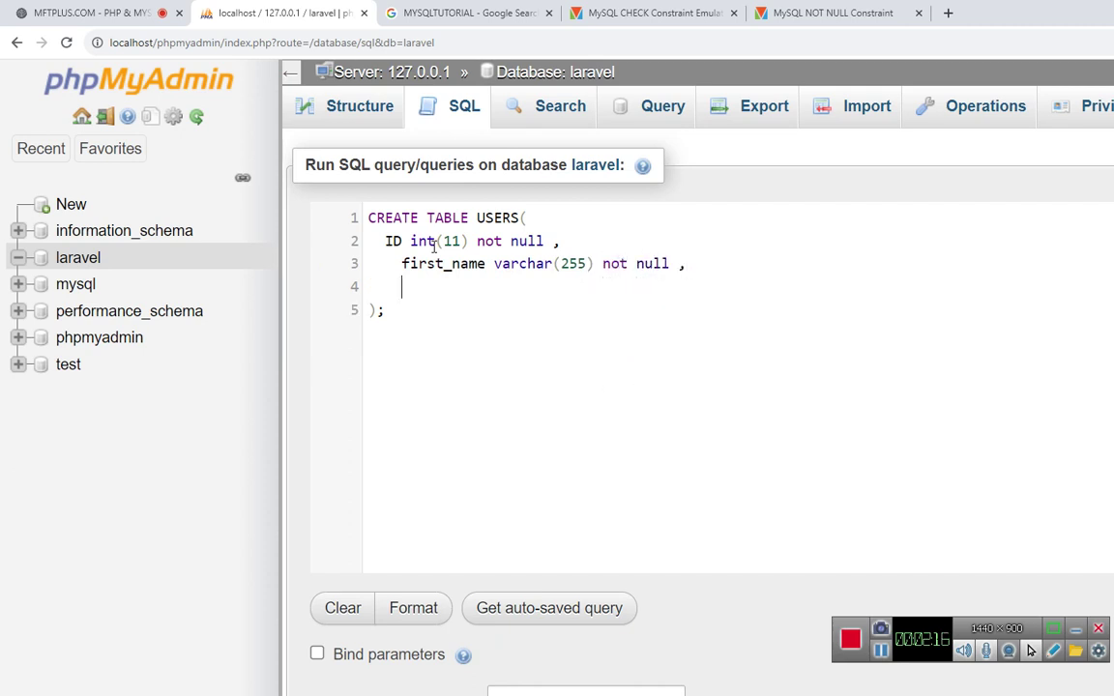
pyautogui.write('last_name v')
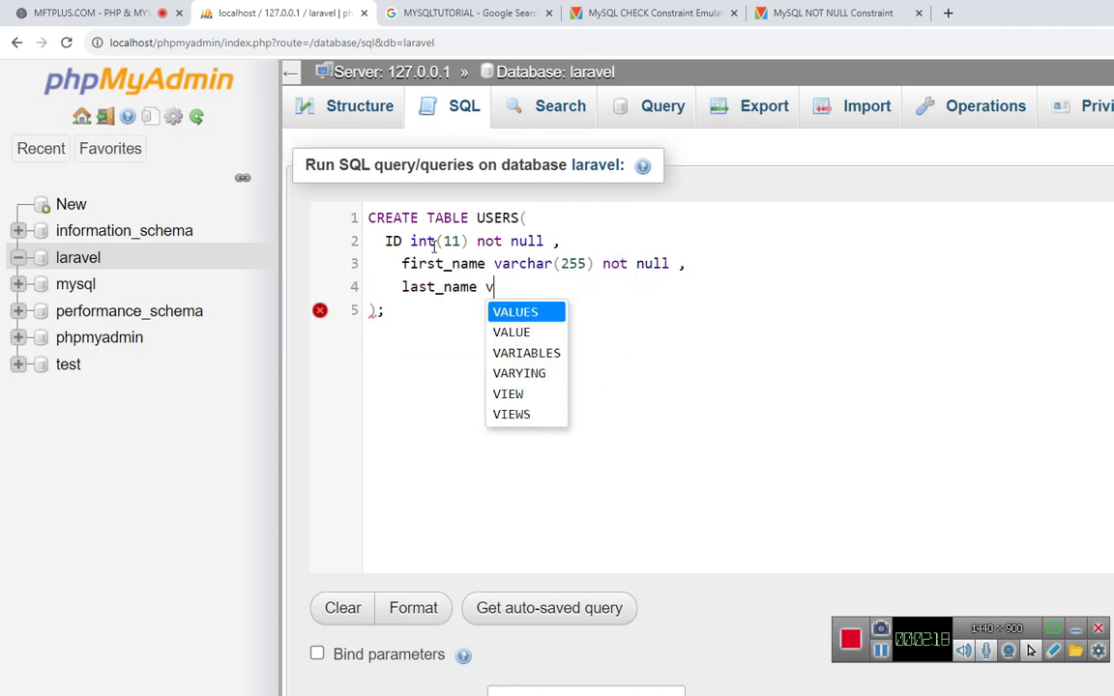
pyautogui.write('archa')
pyautogui.press('BackSpace')
pyautogui.press('BackSpace')
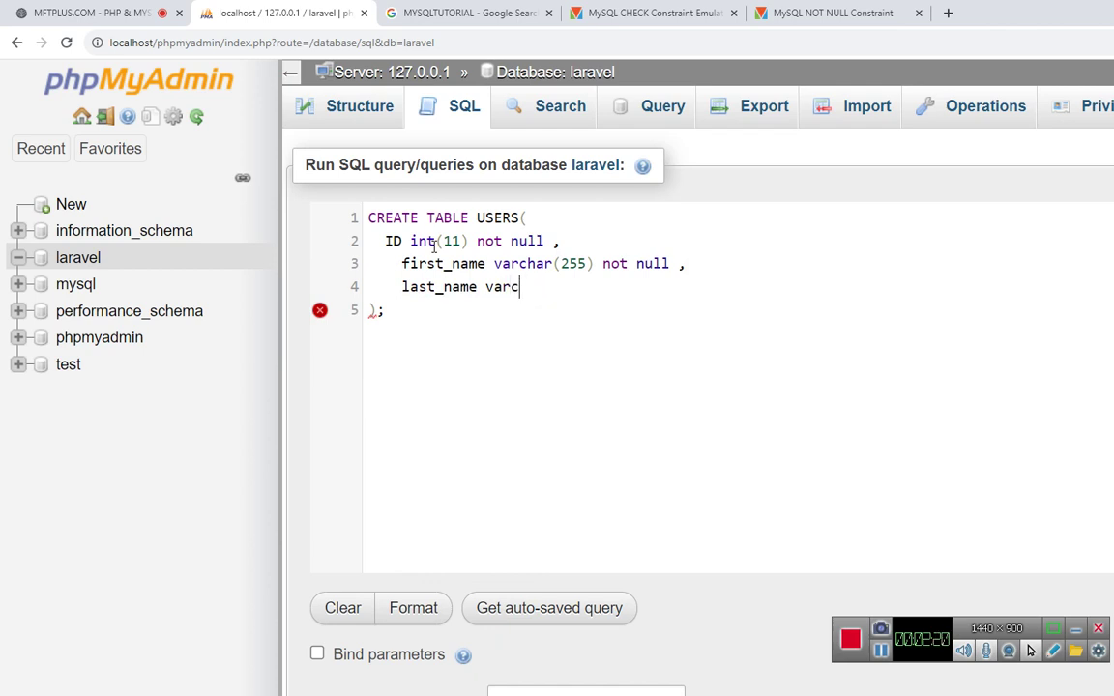
pyautogui.press('BackSpace')
pyautogui.write('char')
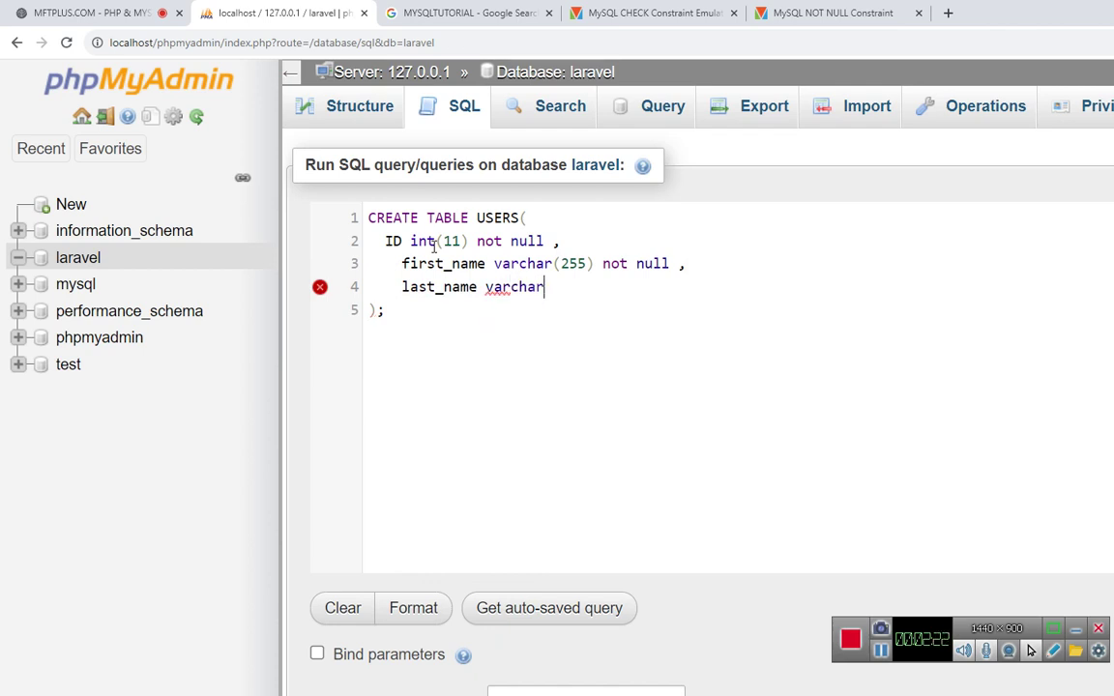
pyautogui.write('()')
pyautogui.write('255')
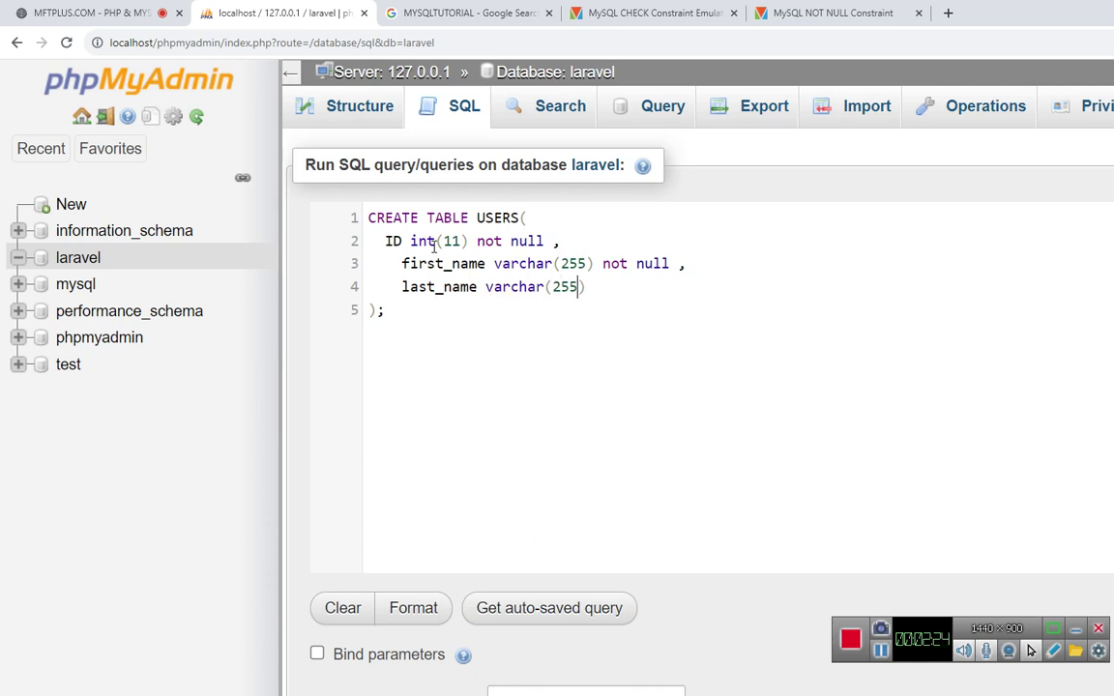
pyautogui.write(') not')
pyautogui.write(' null')
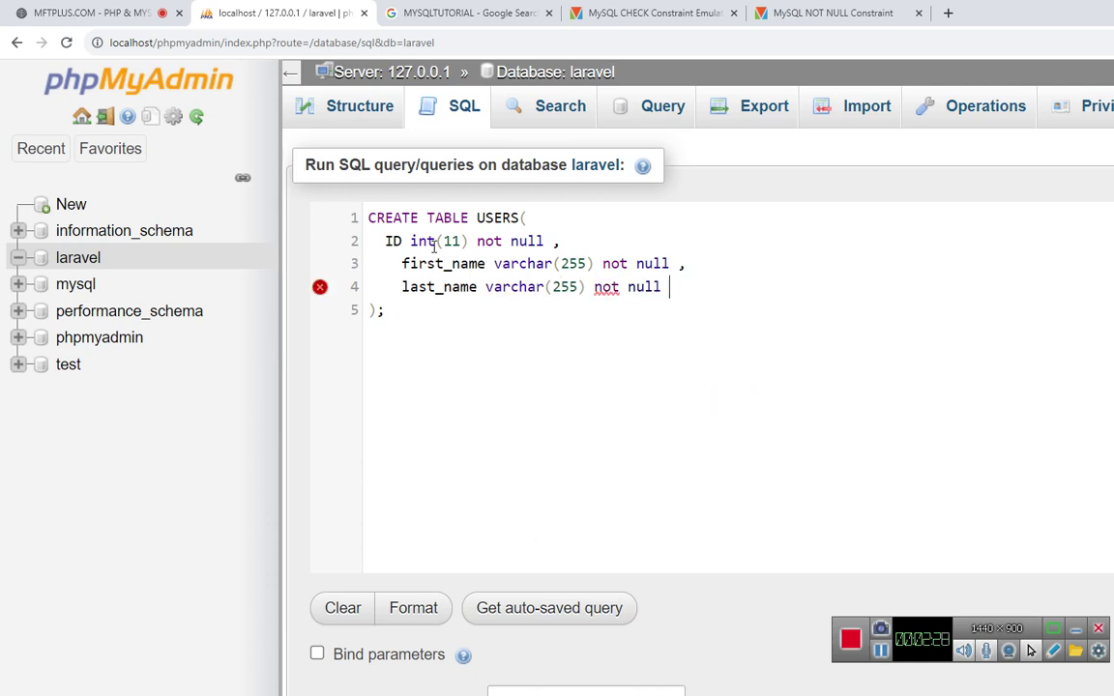
pyautogui.write(' ,')
pyautogui.press('Return')
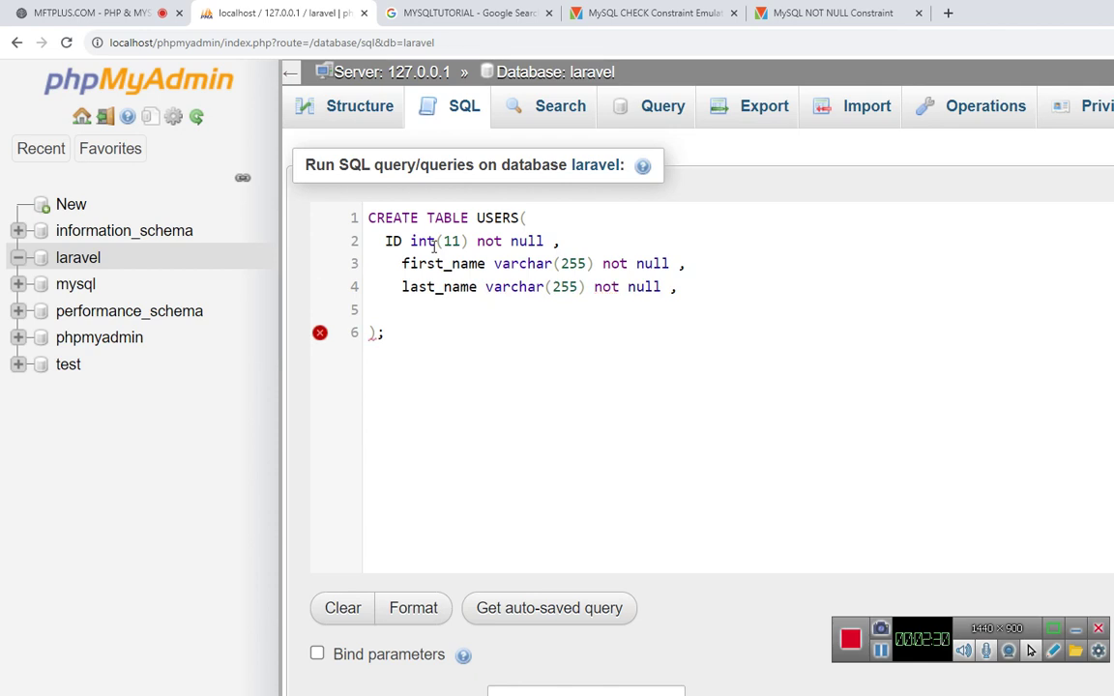
pyautogui.write('age int')
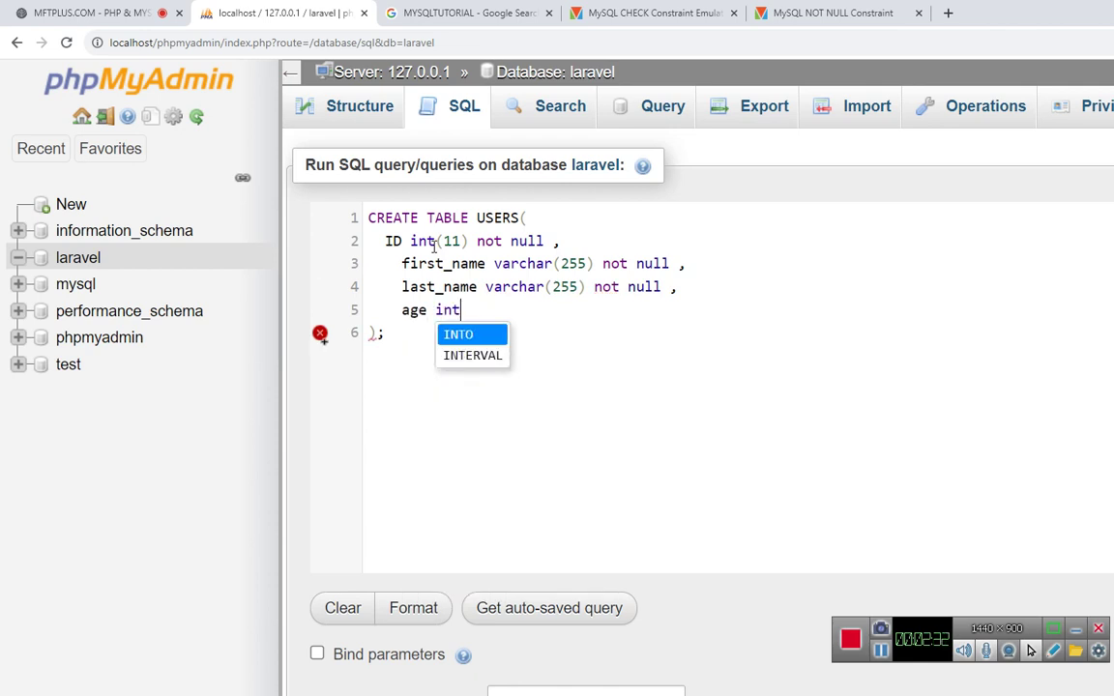
pyautogui.write('(3) ')
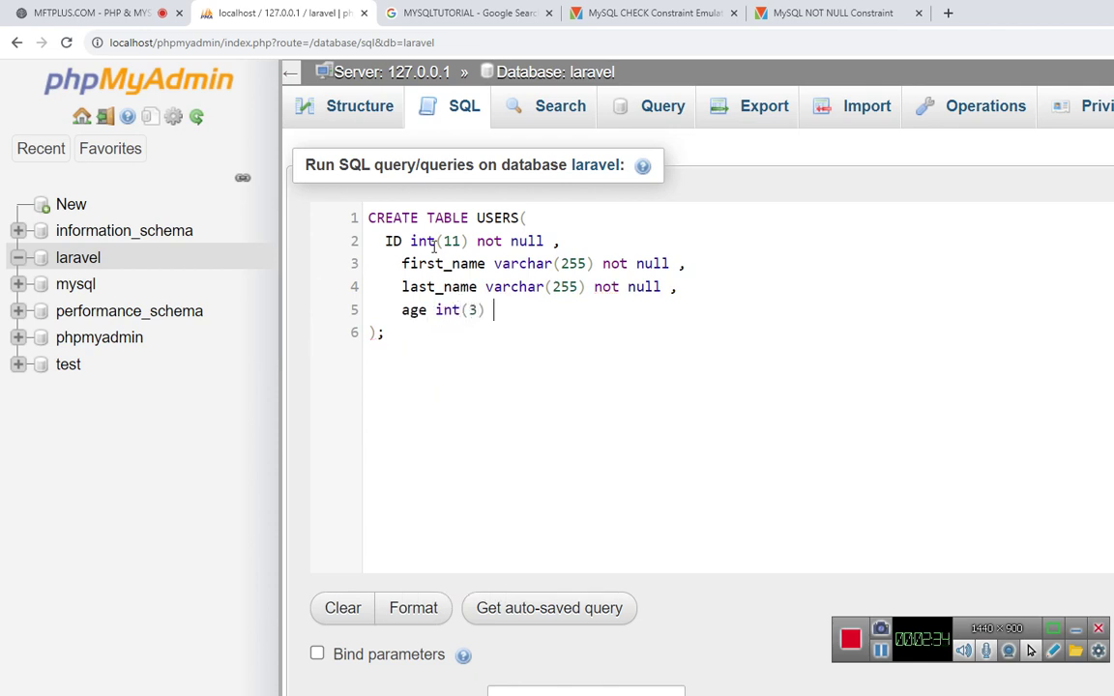
pyautogui.write('not nul')
pyautogui.write('l ,')
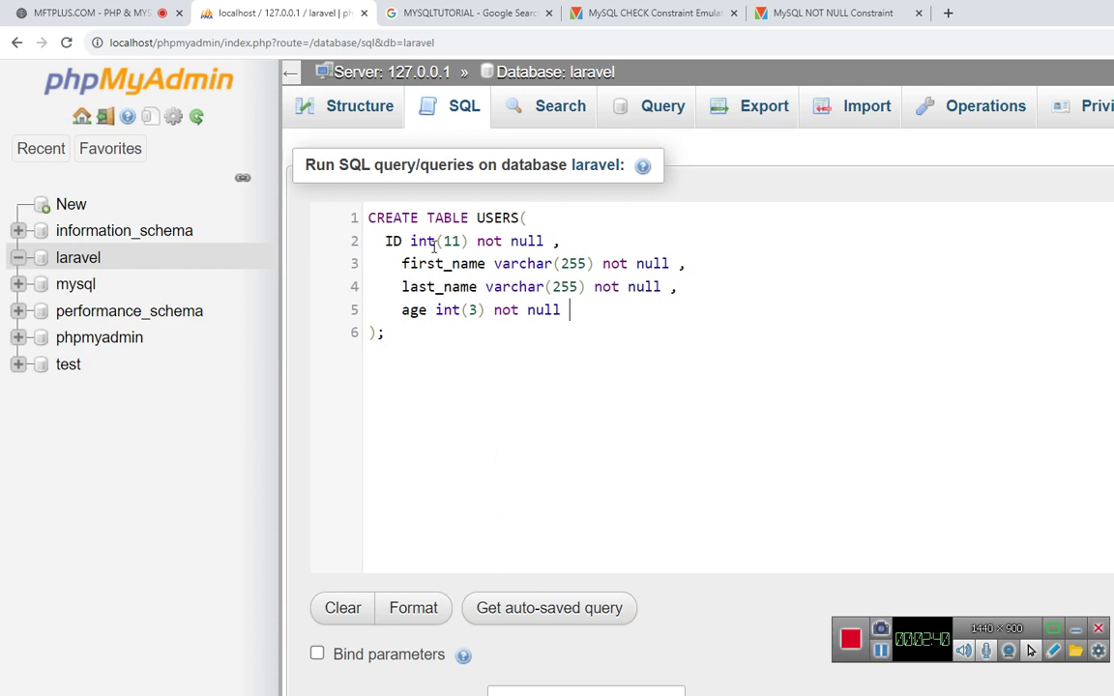
pyautogui.press('Return')
pyautogui.write('city ')
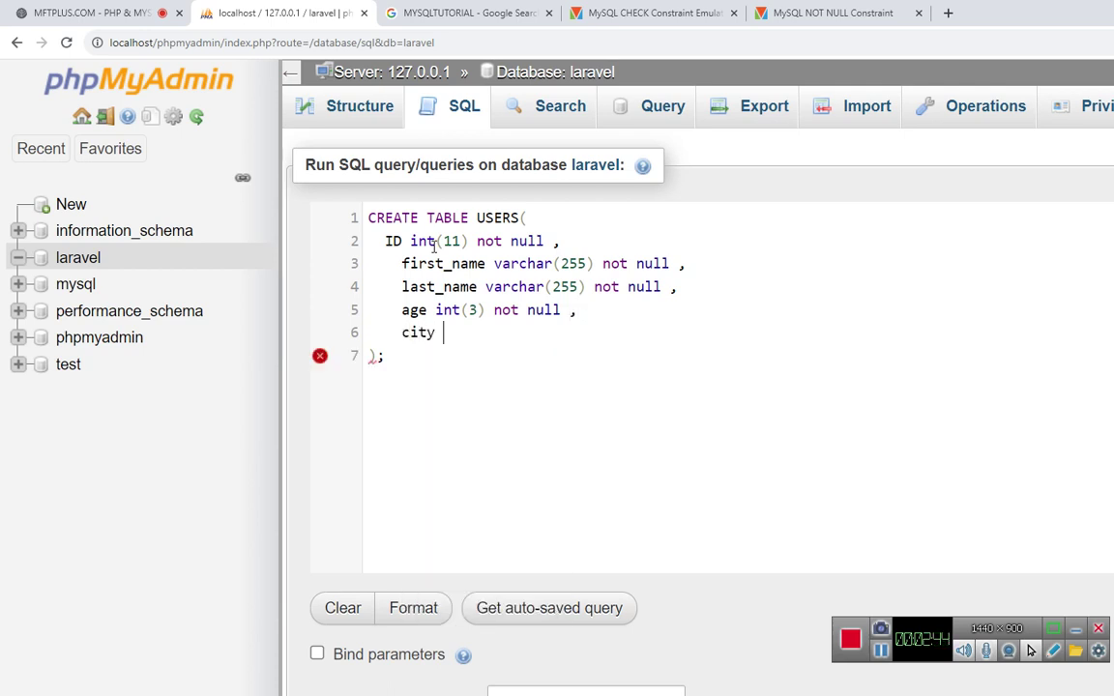
pyautogui.write('varchar')
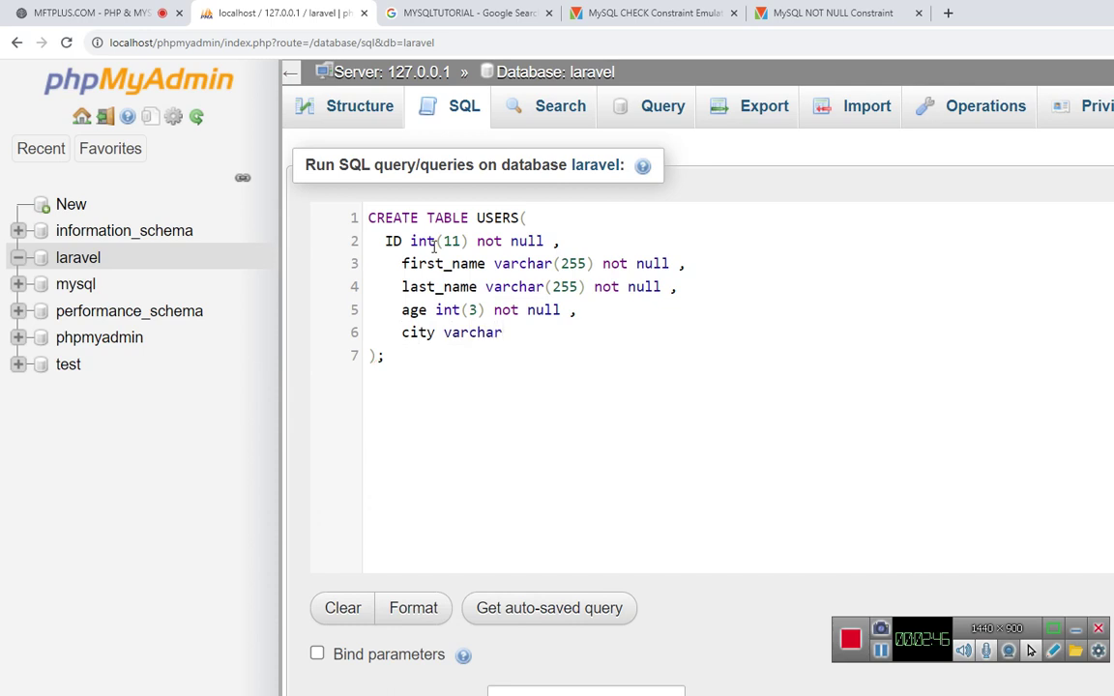
pyautogui.write('(')
pyautogui.write('255)')
# Check the tutorial's CHECK expression syntax and the parts example's cost and price checks
pyautogui.click(684, 11)
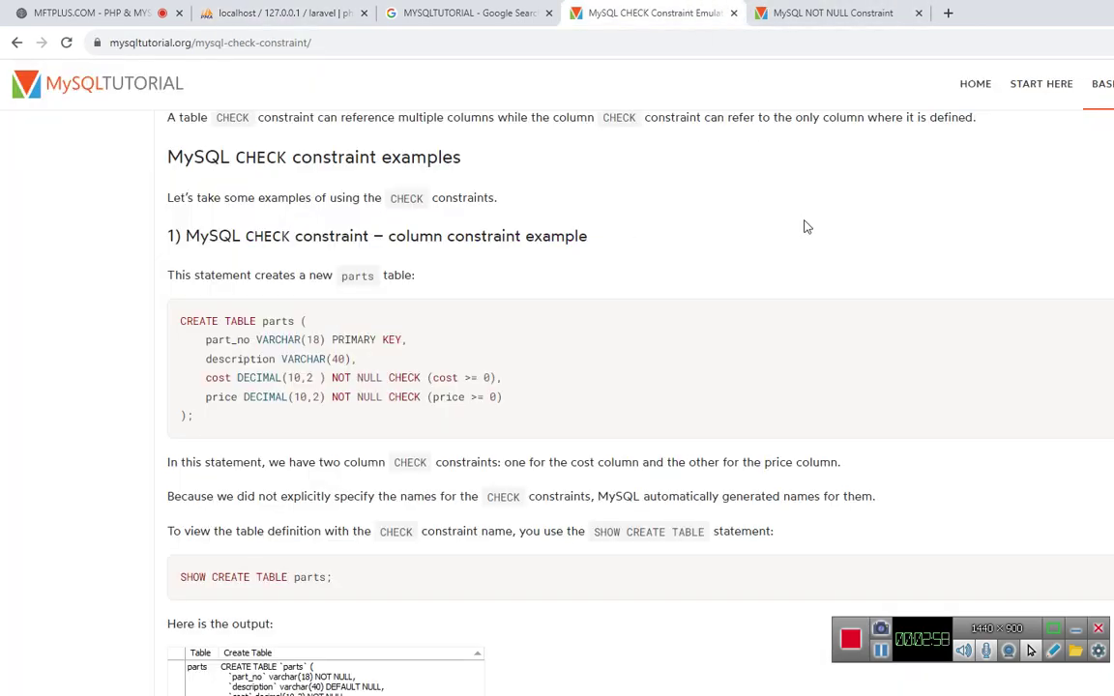
pyautogui.scroll(-4, 751, 346)
pyautogui.scroll(13, 752, 387)
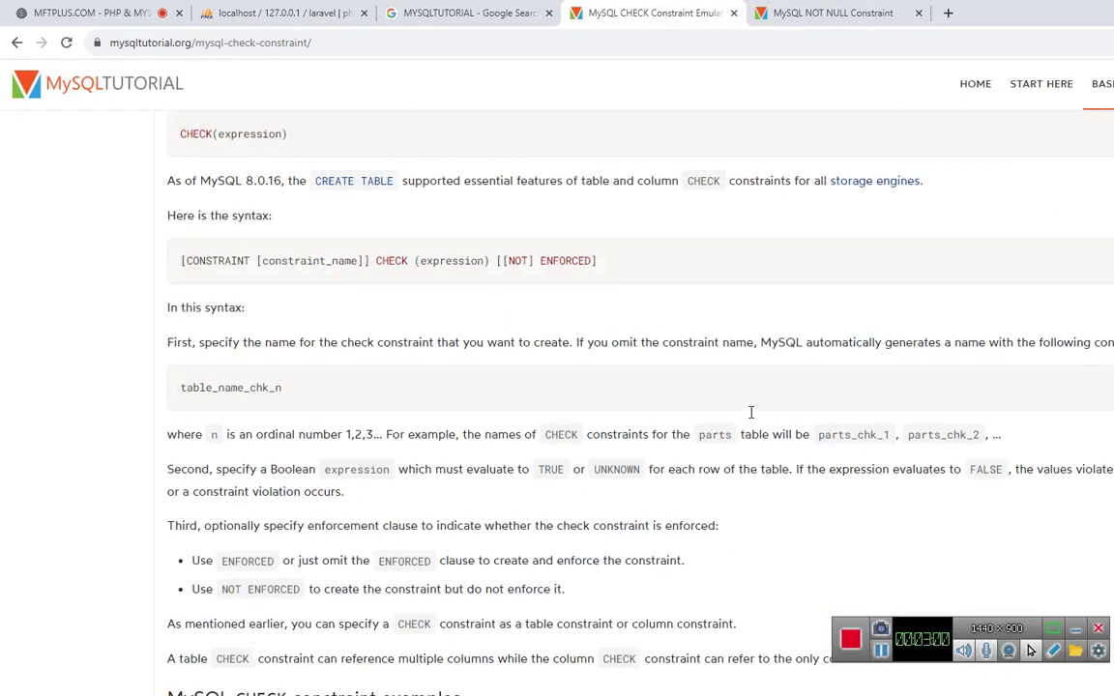
pyautogui.scroll(-3, 557, 329)
pyautogui.doubleClick(448, 260)
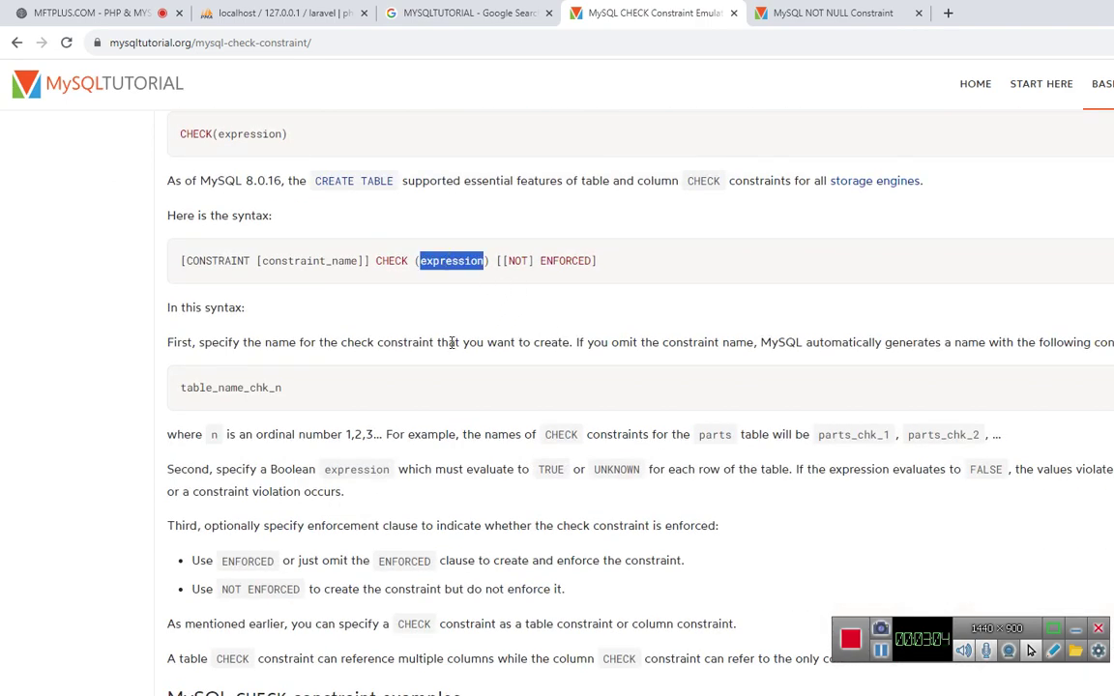
pyautogui.scroll(-3, 462, 340)
pyautogui.scroll(-3, 464, 348)
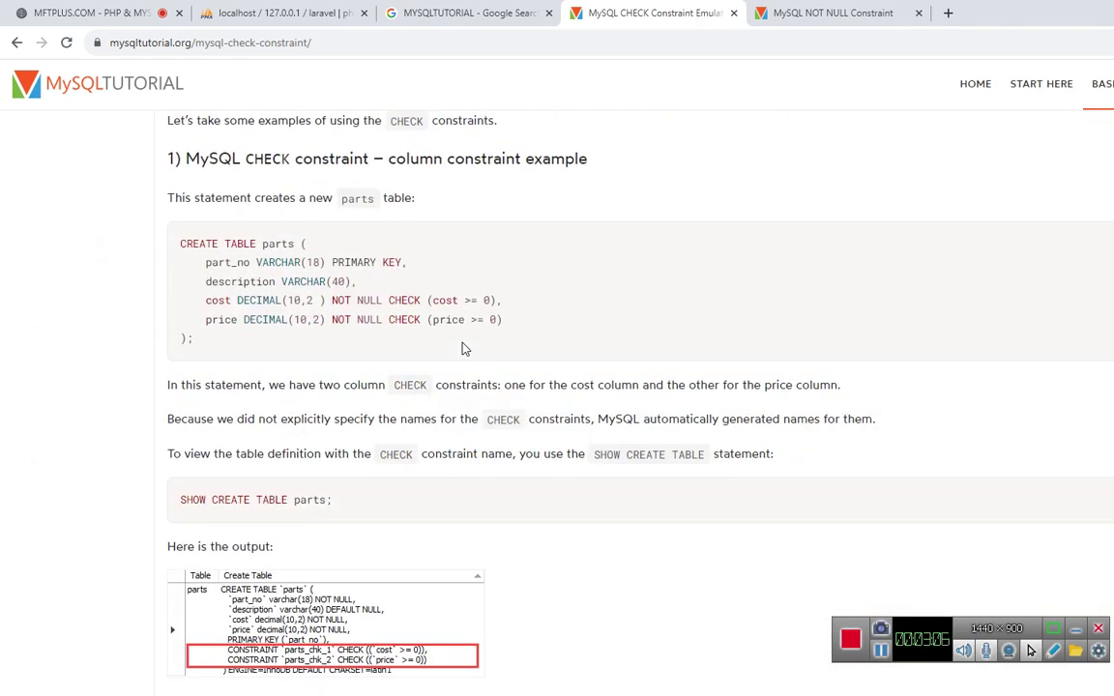
pyautogui.doubleClick(445, 300)
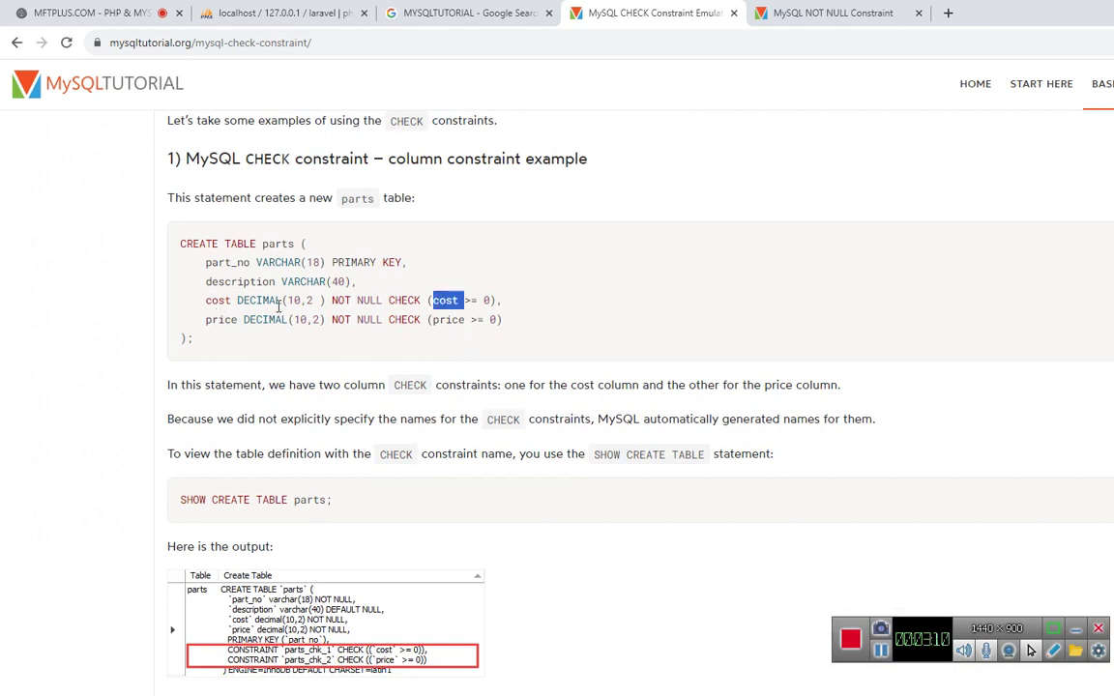
pyautogui.doubleClick(219, 319)
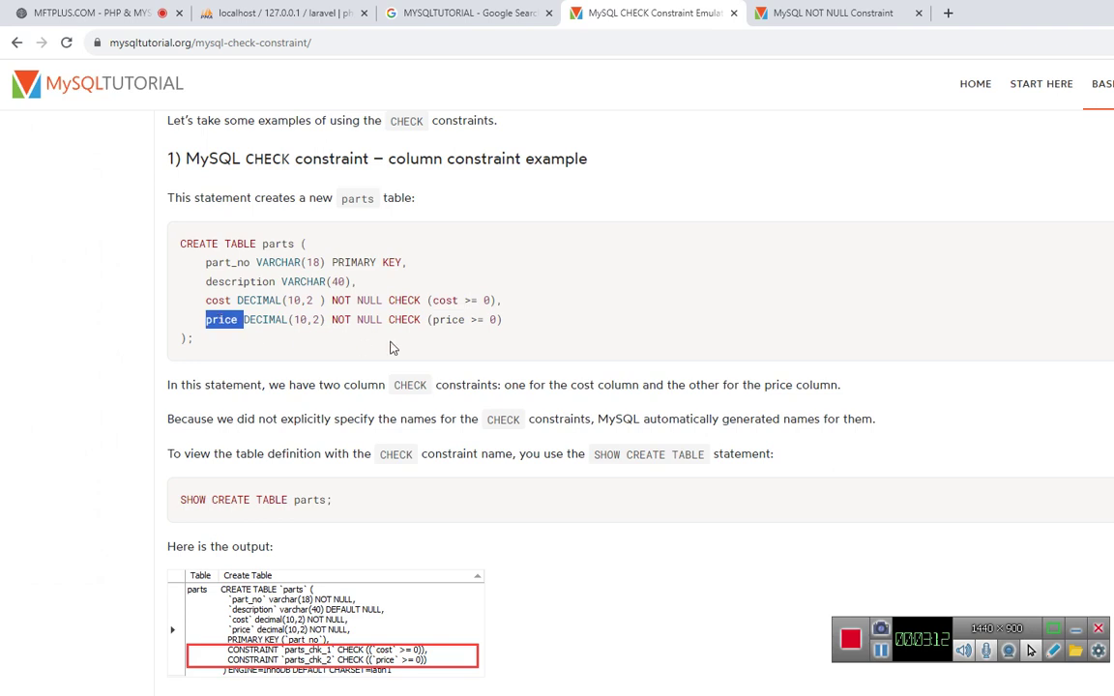
pyautogui.click(271, 10)
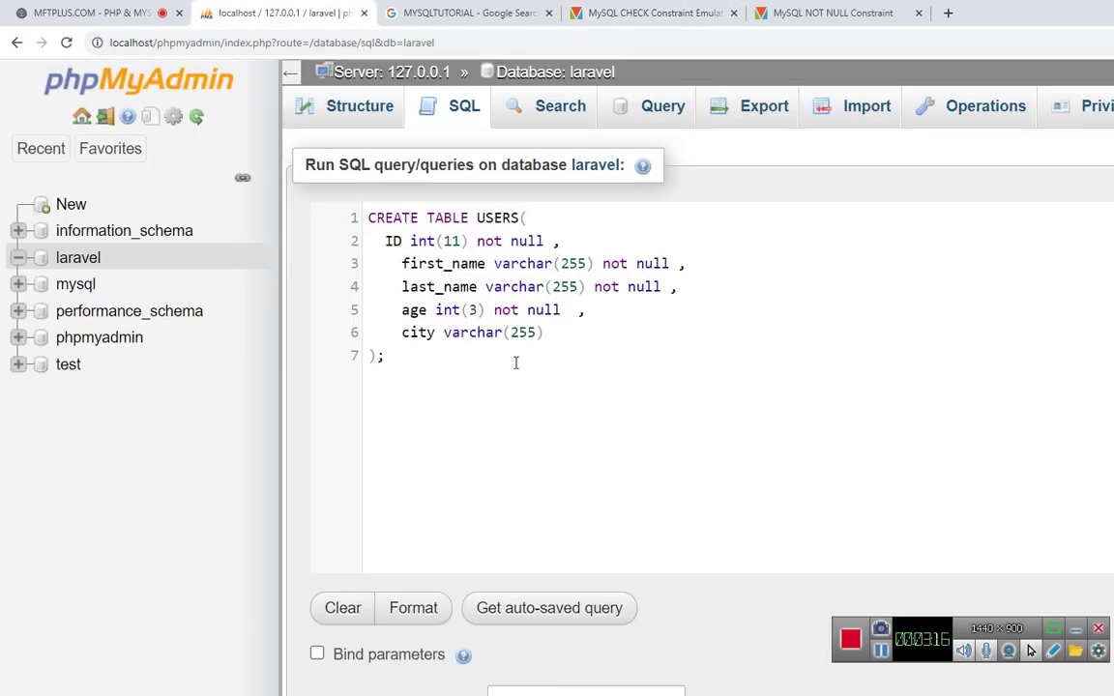
# Add CHECK (age>18) to the age column and CHECK (city='tehran') to city
pyautogui.write('che')
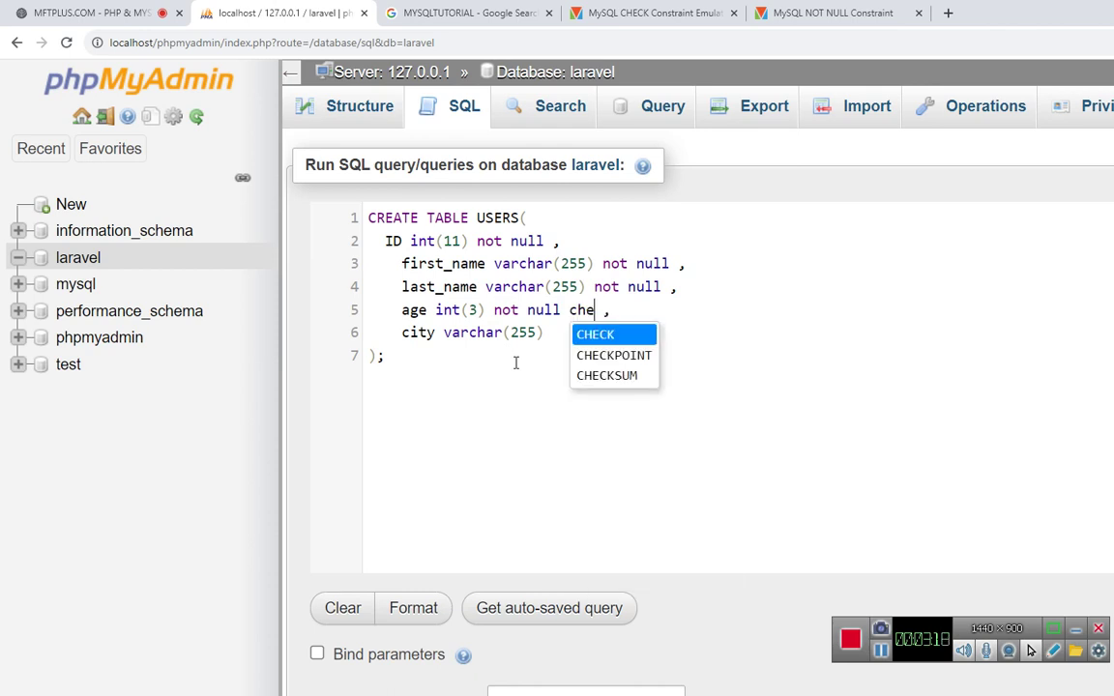
pyautogui.press('Return')
pyautogui.write('(')
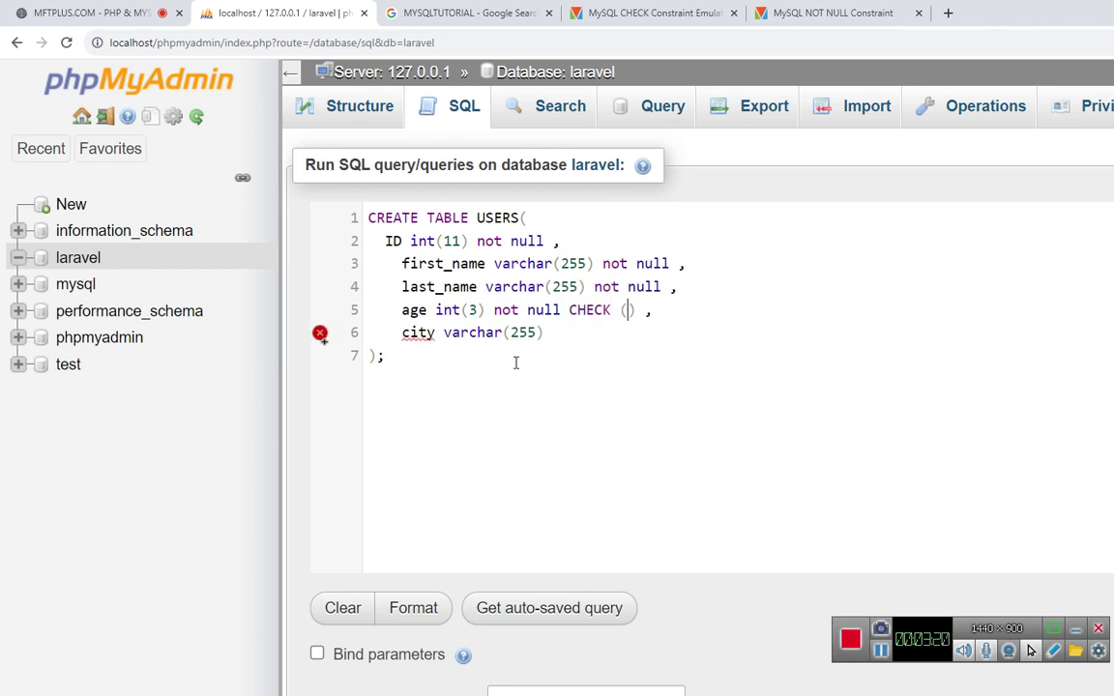
pyautogui.write('age')
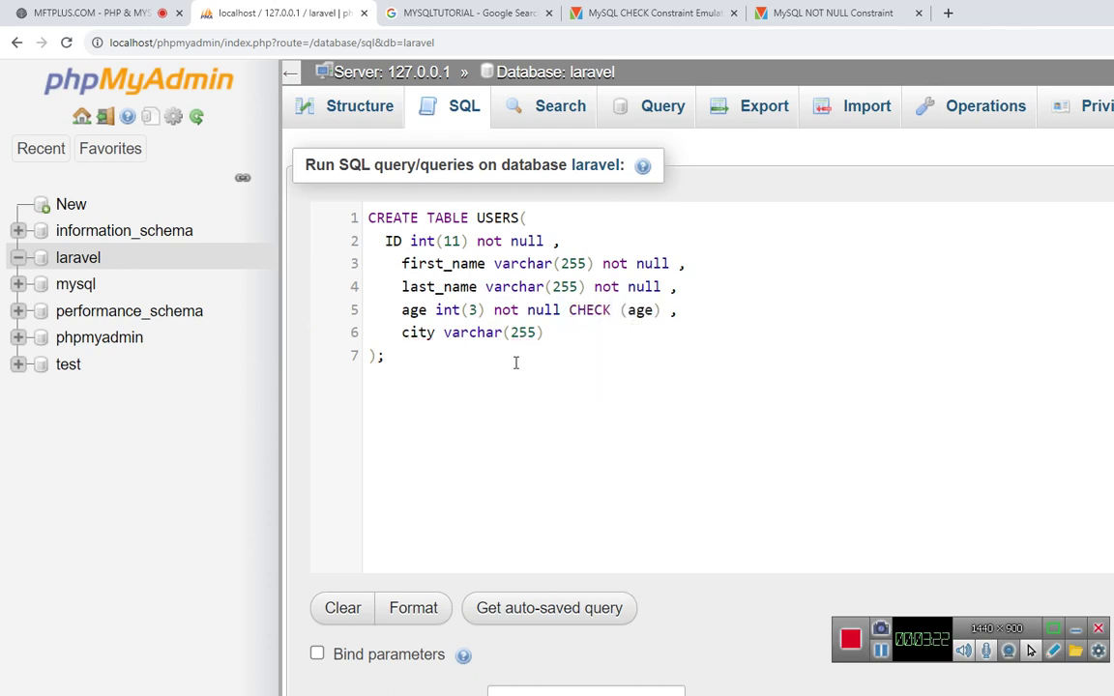
pyautogui.write('>')
pyautogui.write('`18')
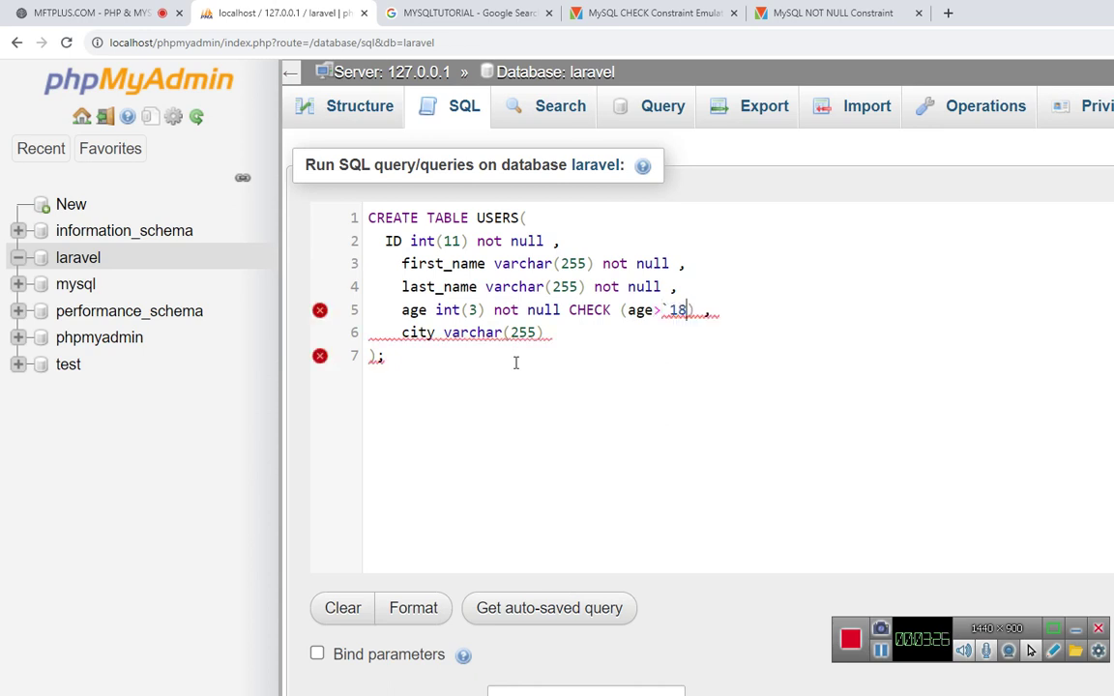
pyautogui.press('BackSpace')
pyautogui.press('Down')
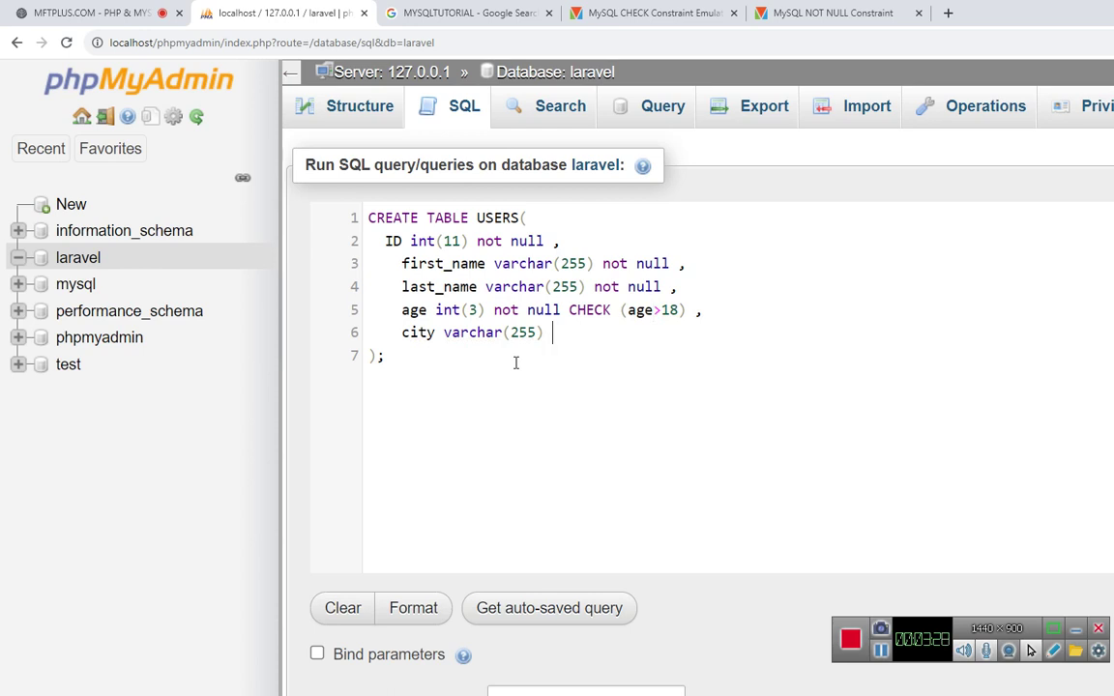
pyautogui.write('check ')
pyautogui.write('(')
pyautogui.write('ci')
pyautogui.write("ty=';")
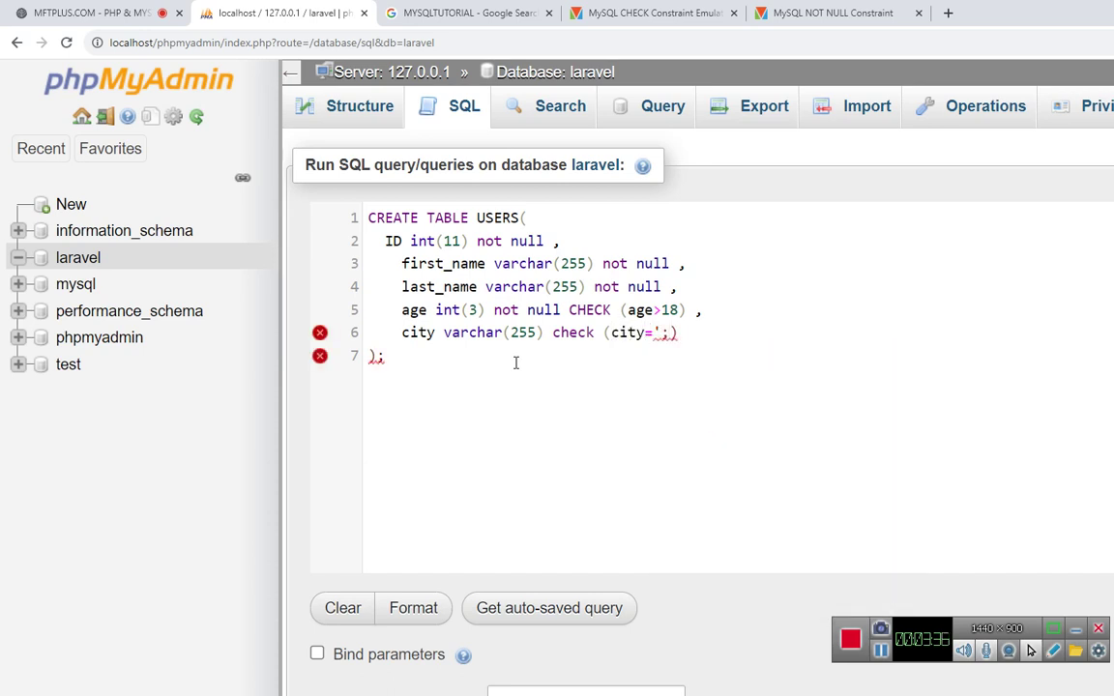
pyautogui.press('BackSpace')
pyautogui.write("'te")
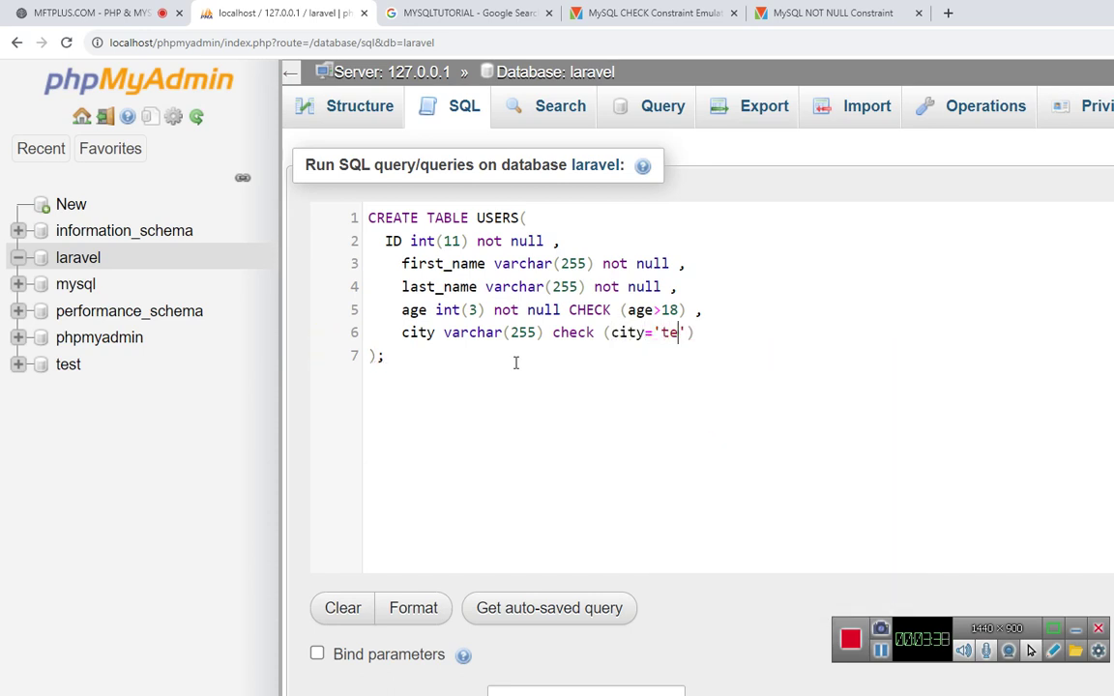
pyautogui.write("hran')")
# Review the age and city definitions and run the CREATE TABLE USERS query
pyautogui.hotkey('shift', 'Up')
pyautogui.hotkey('shift', 'Up')
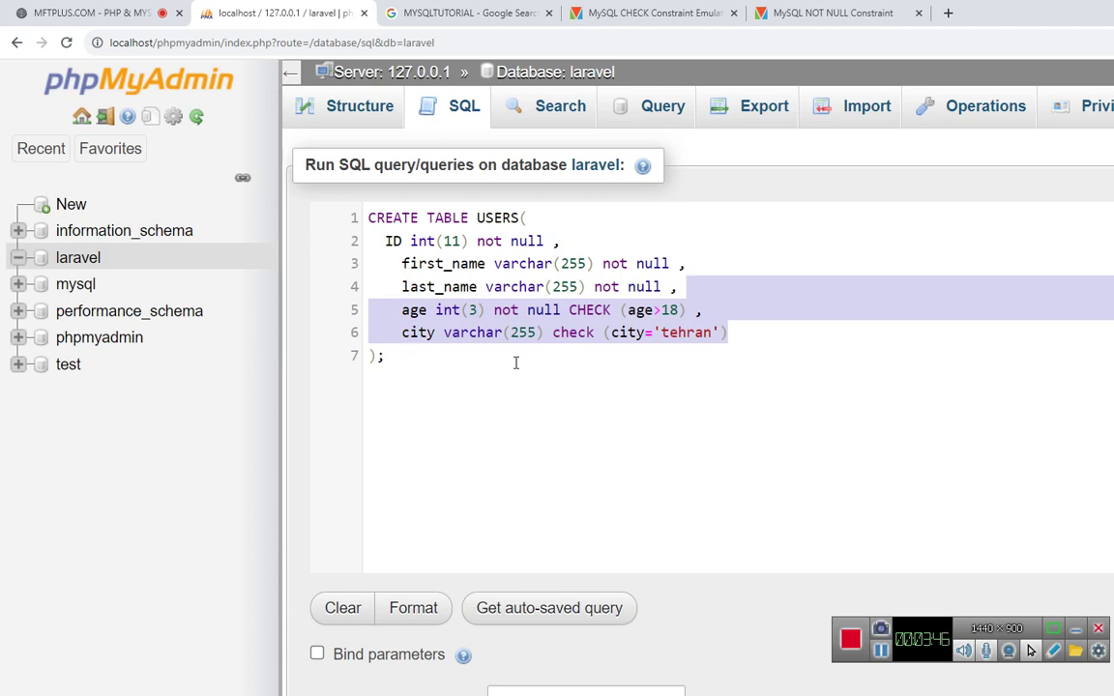
pyautogui.press('Down')
pyautogui.press('Down')
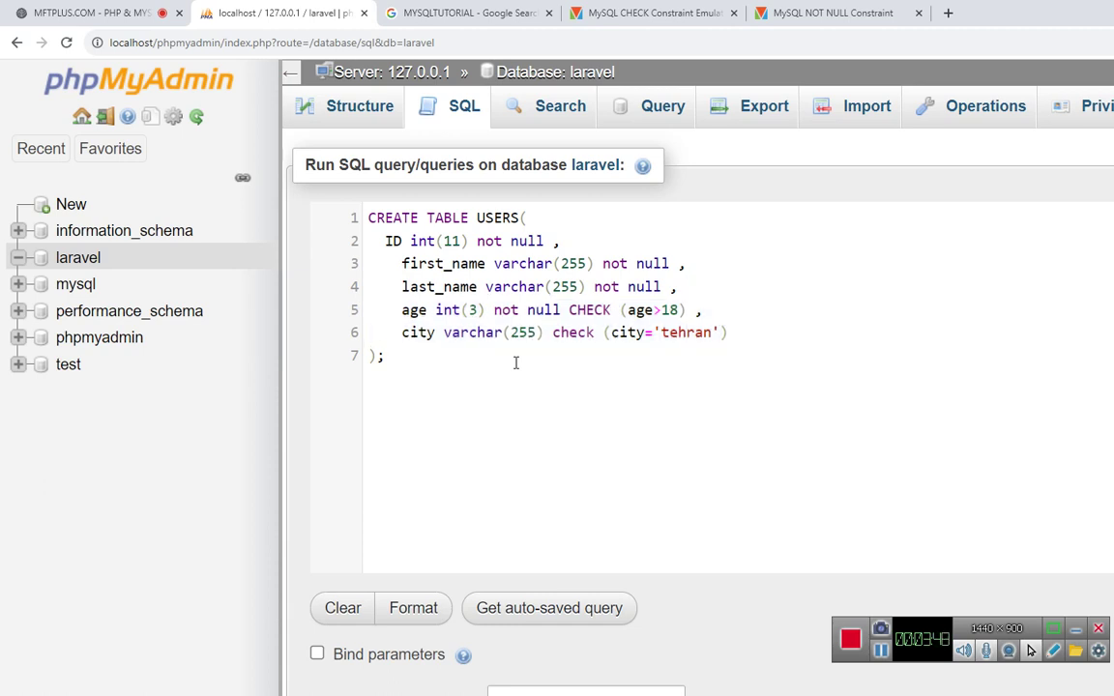
pyautogui.press('Up')
pyautogui.hotkey('shift', 'Up')
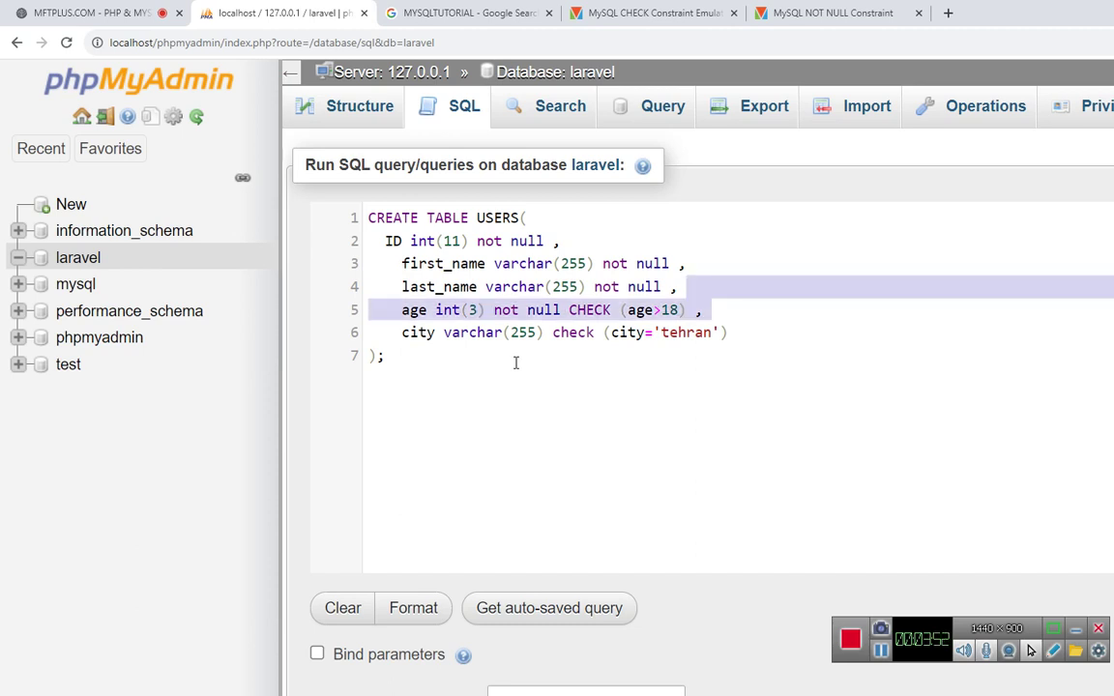
pyautogui.press('Down')
pyautogui.press('Down')
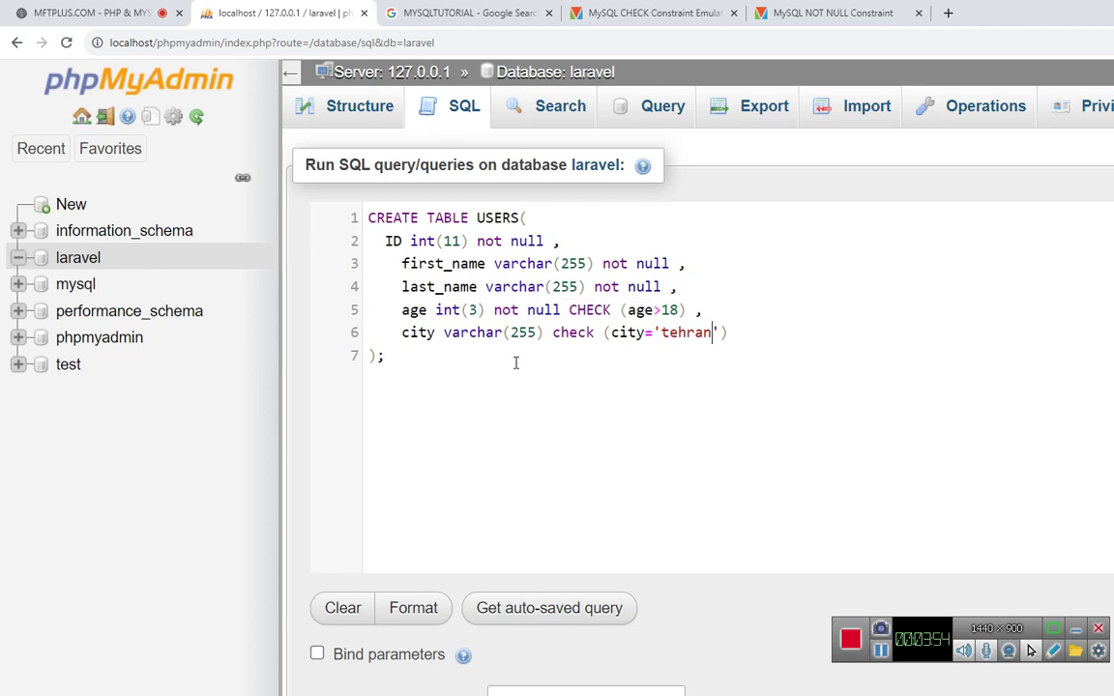
pyautogui.scroll(-1, 516, 363)
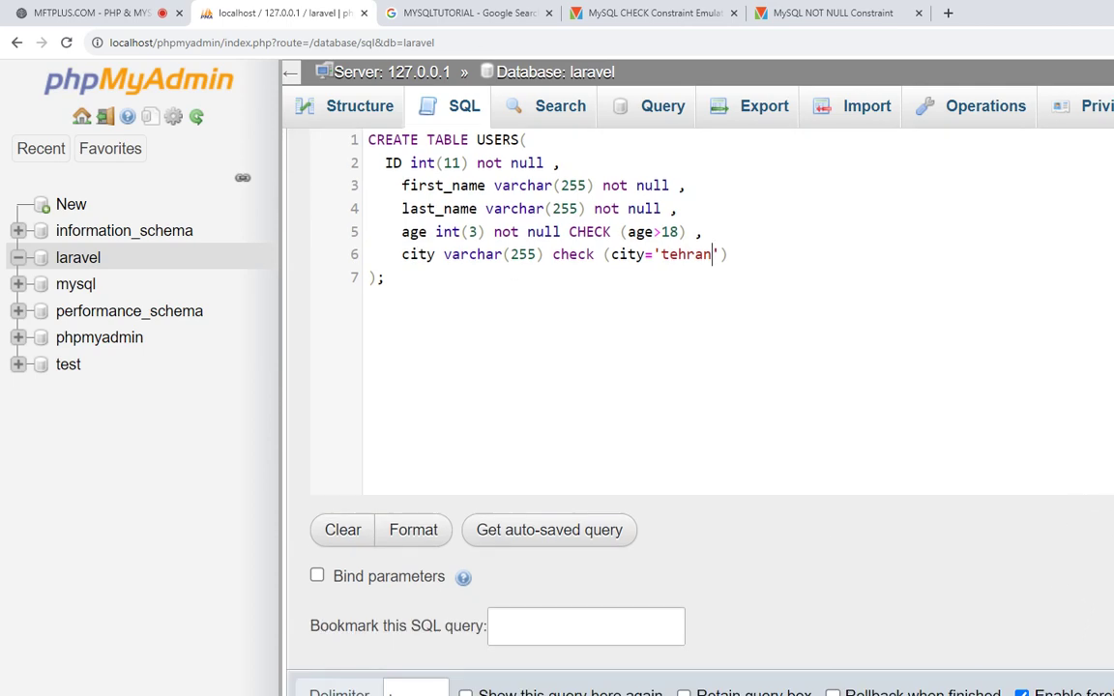
pyautogui.hotkey('ctrl', 'Return')
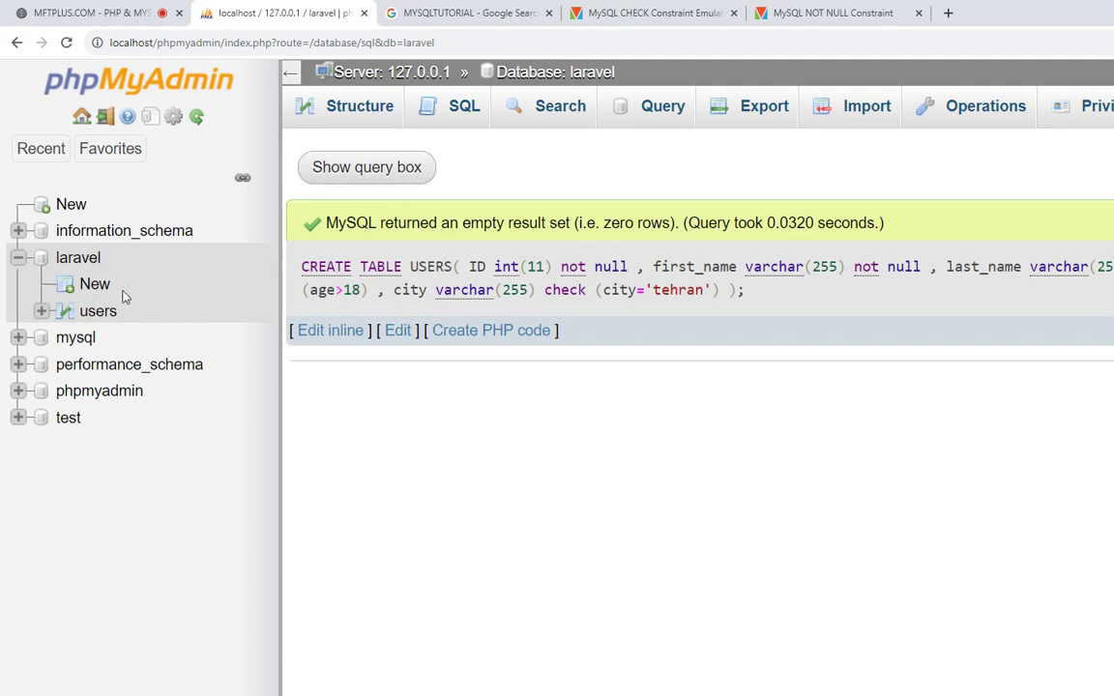
# Open the Insert form for the new users table
pyautogui.click(103, 311)
pyautogui.click(806, 104)
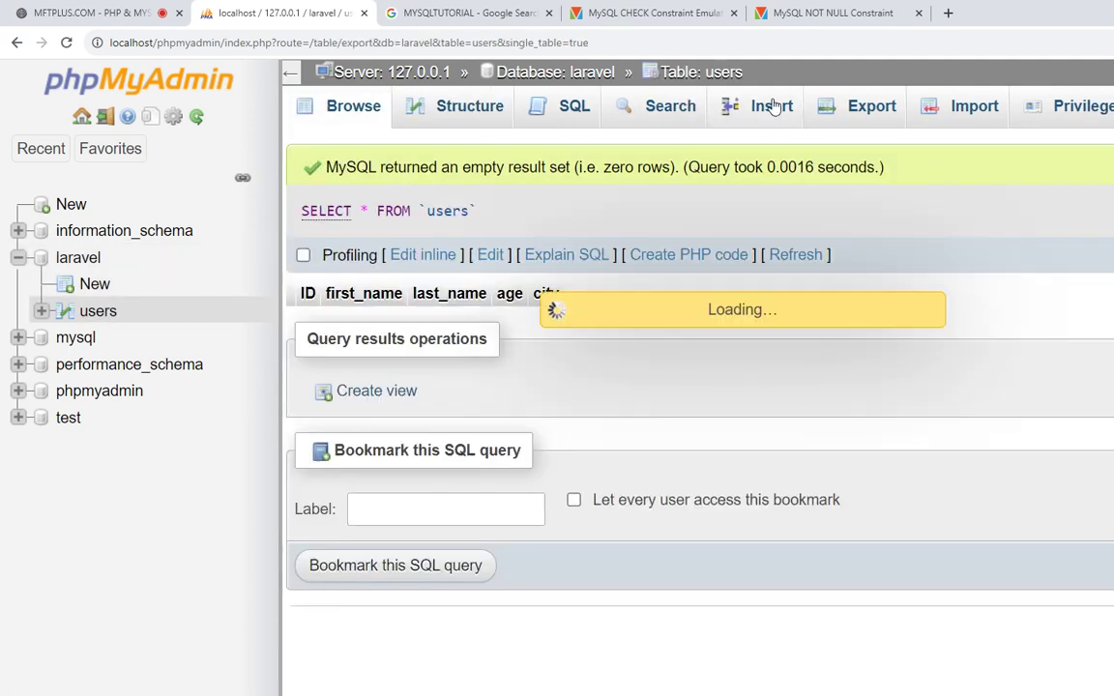
pyautogui.click(774, 104)
# Enter a first and last name, age 12 and city khoy, and submit the row
pyautogui.click(852, 307)
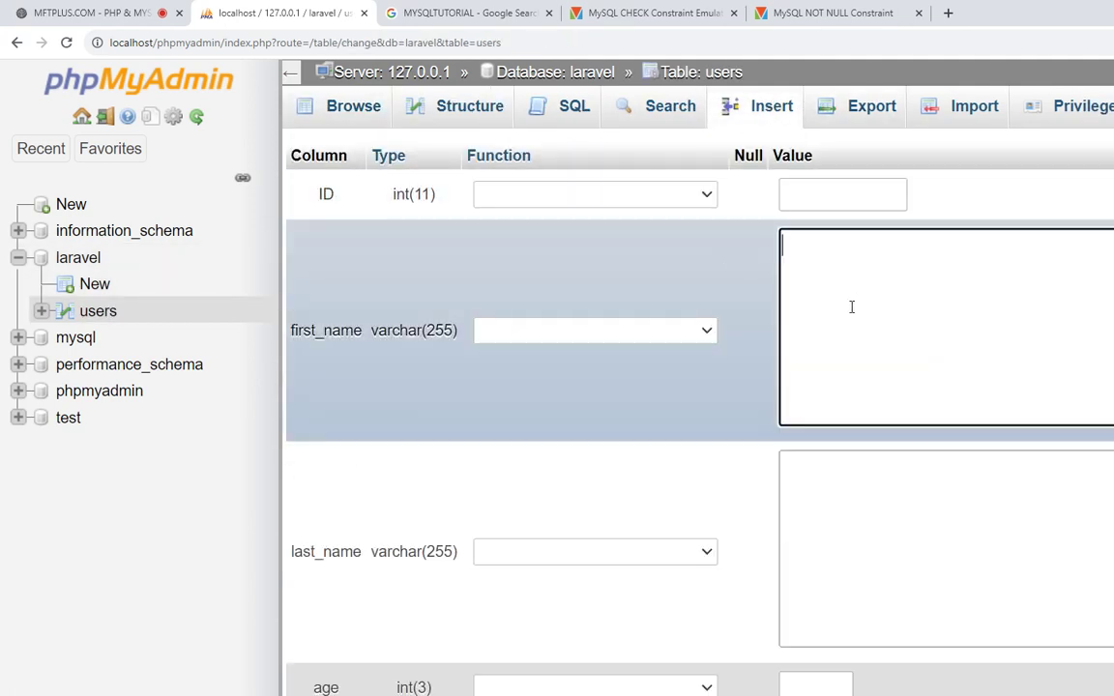
pyautogui.write('turaj')
pyautogui.press('Tab')
pyautogui.write('armin')
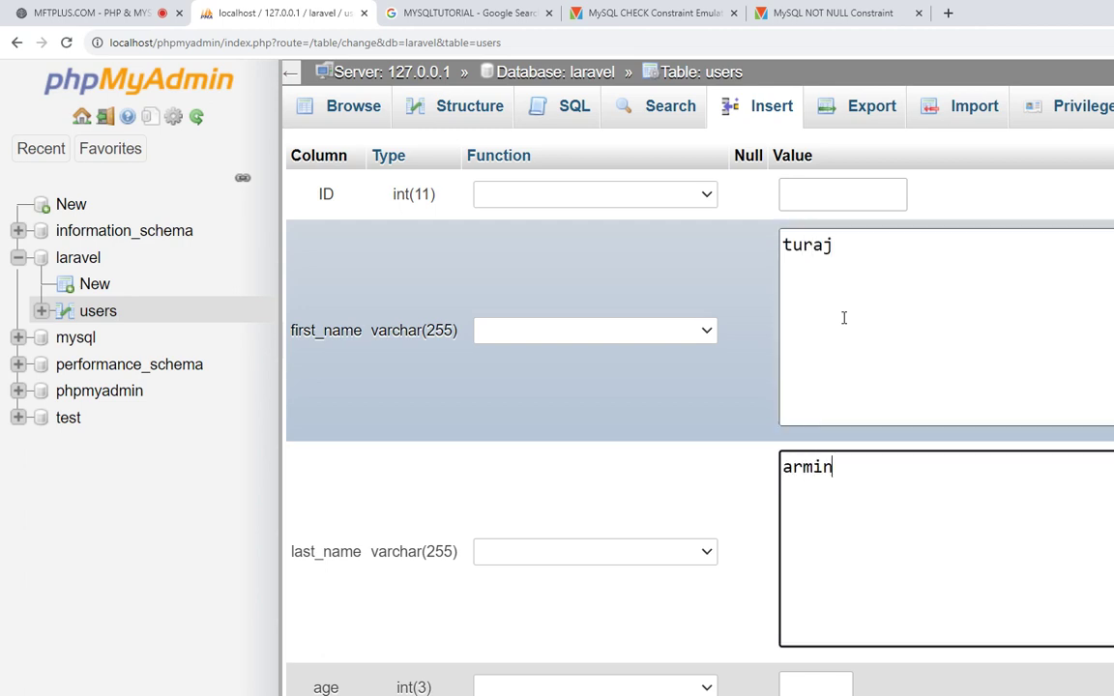
pyautogui.press('Tab')
pyautogui.scroll(-3, 873, 411)
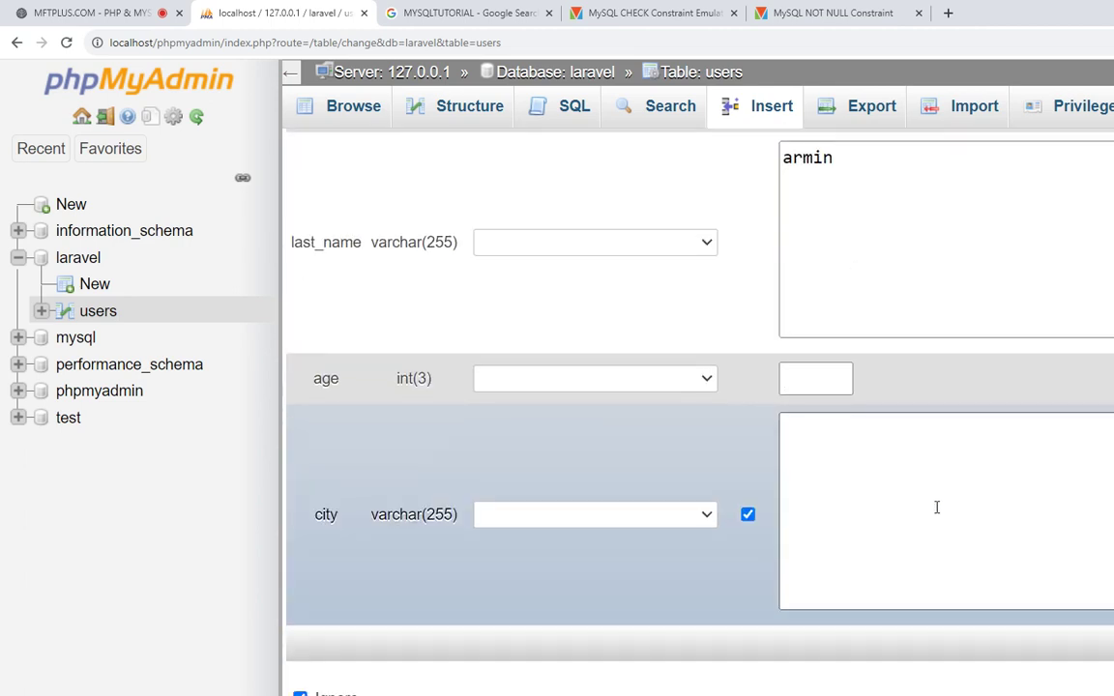
pyautogui.write('12')
pyautogui.click(900, 478)
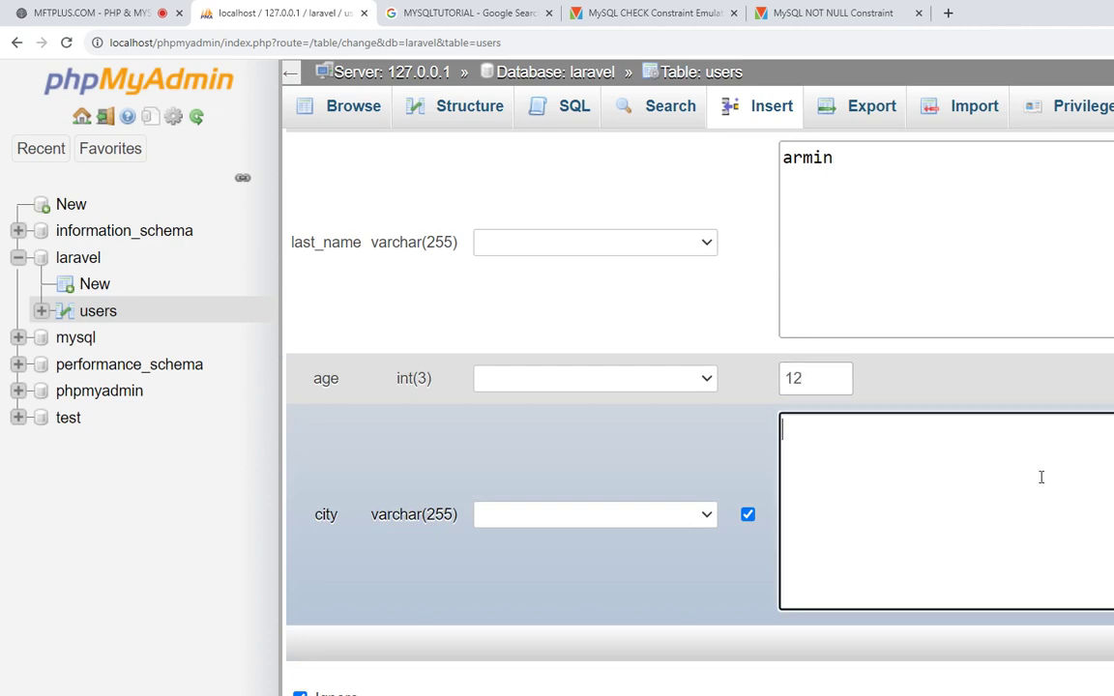
pyautogui.write('khoy')
pyautogui.hotkey('ctrl', 'Return')
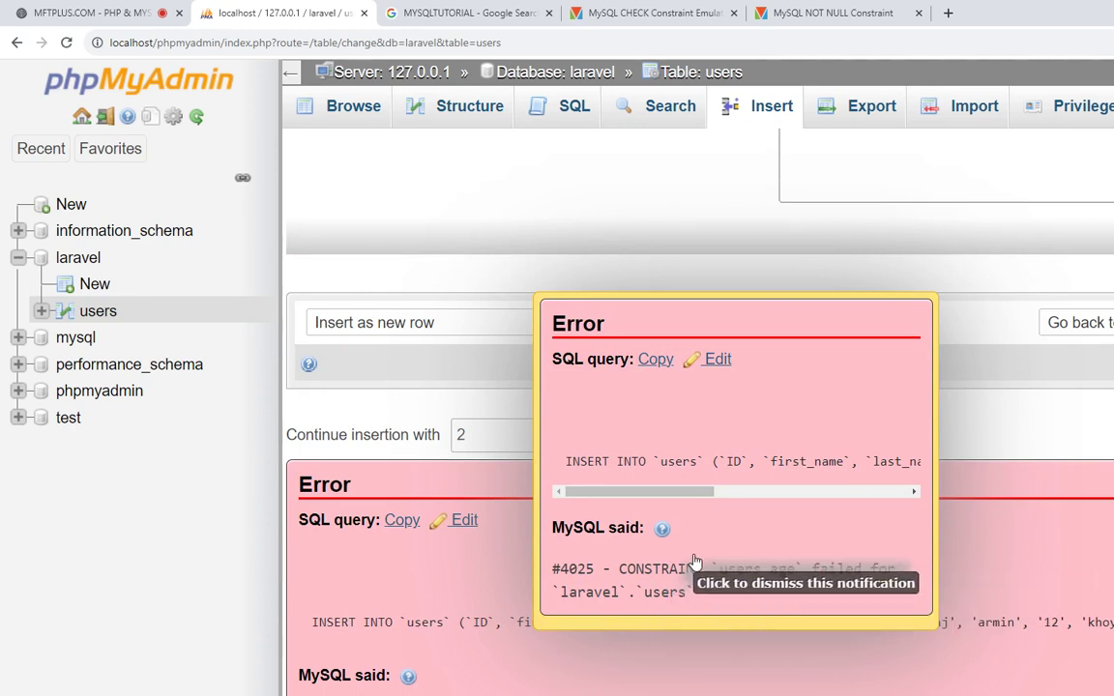
# Change the age to 22, resubmit the row, and dismiss the city constraint error
pyautogui.scroll(5, 406, 532)
pyautogui.scroll(-3, 406, 532)
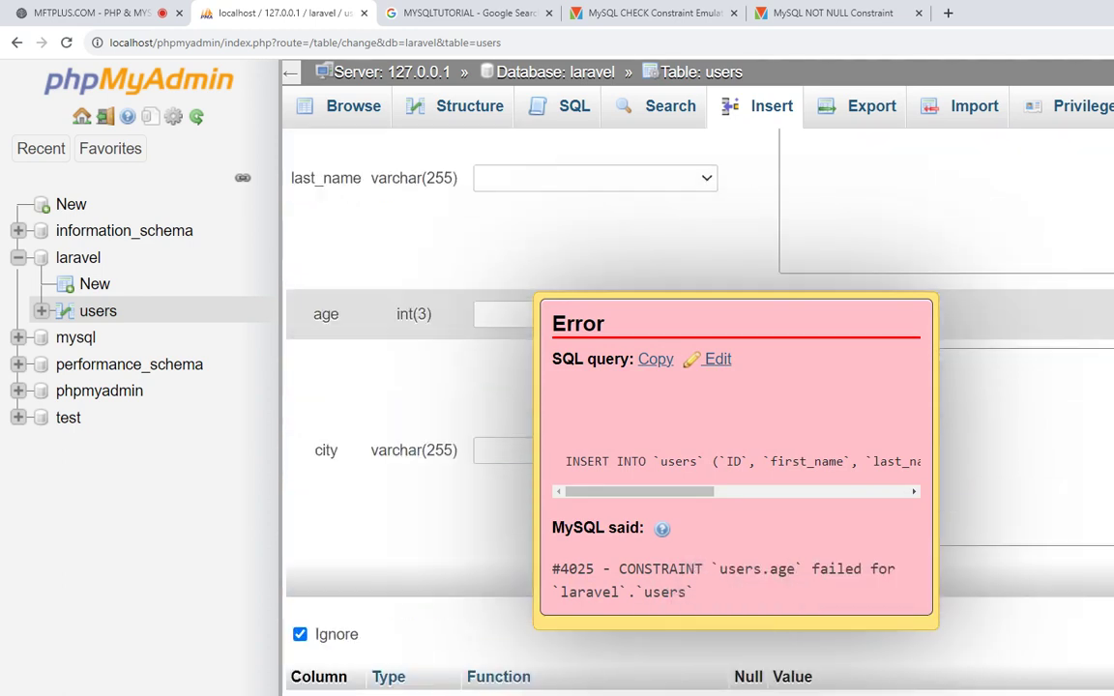
pyautogui.scroll(4, 406, 532)
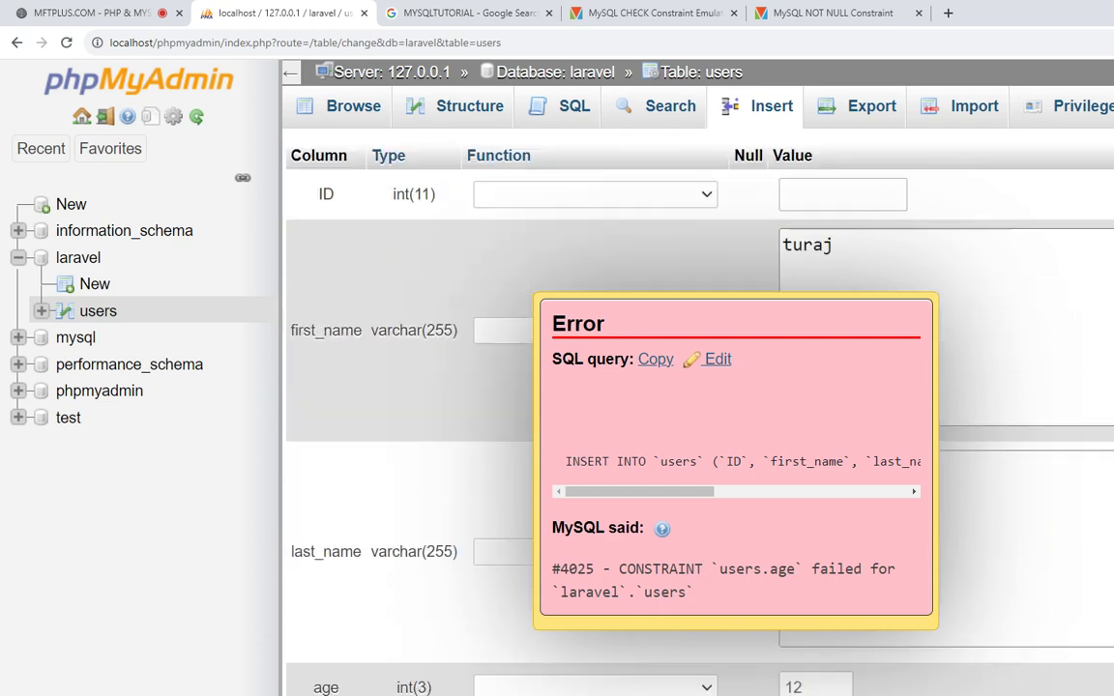
pyautogui.scroll(-6, 871, 236)
pyautogui.scroll(2, 853, 264)
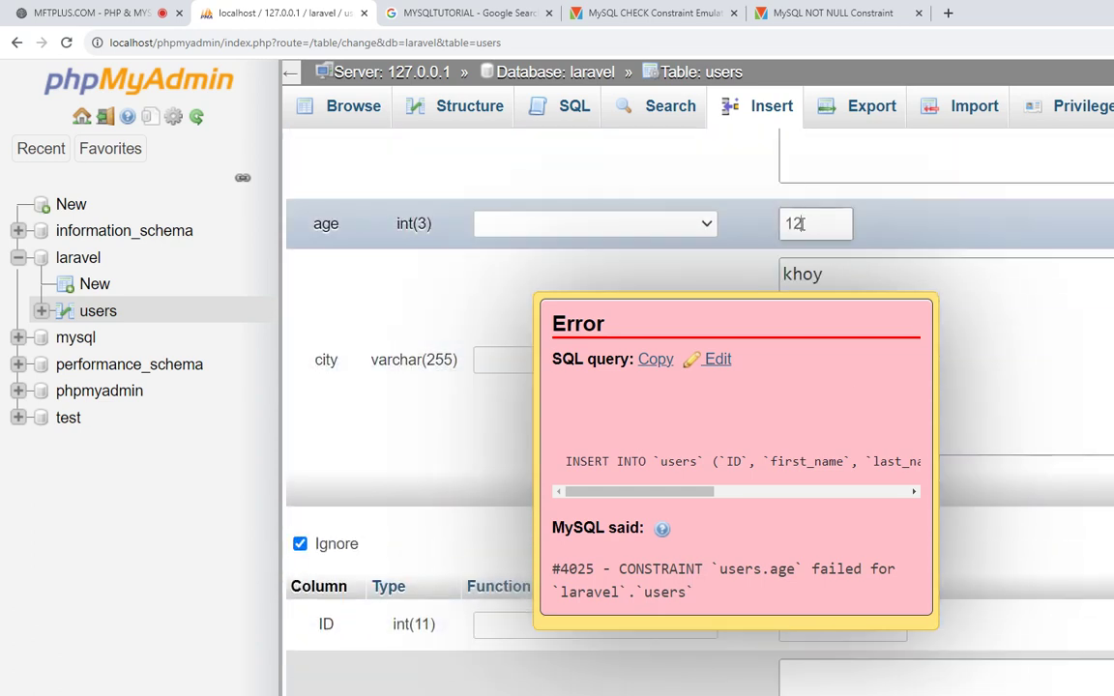
pyautogui.doubleClick(800, 223)
pyautogui.write('212')
pyautogui.press('BackSpace')
pyautogui.press('BackSpace')
pyautogui.scroll(-1, 801, 224)
pyautogui.press('Return')
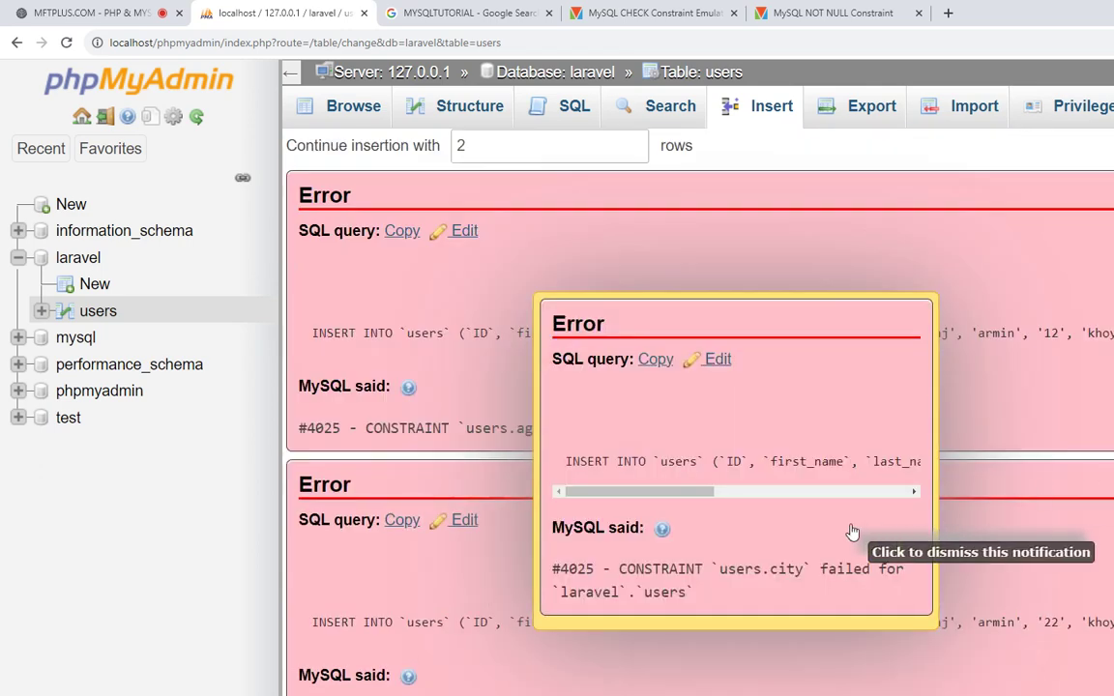
pyautogui.click(785, 574)
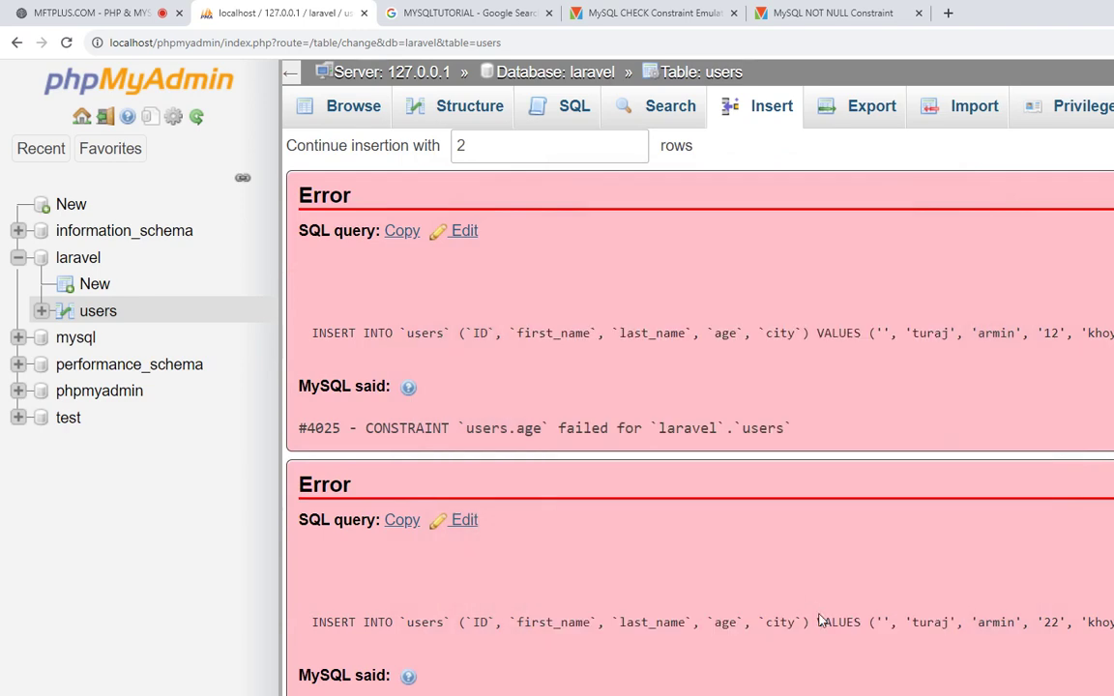
pyautogui.scroll(5, 806, 303)
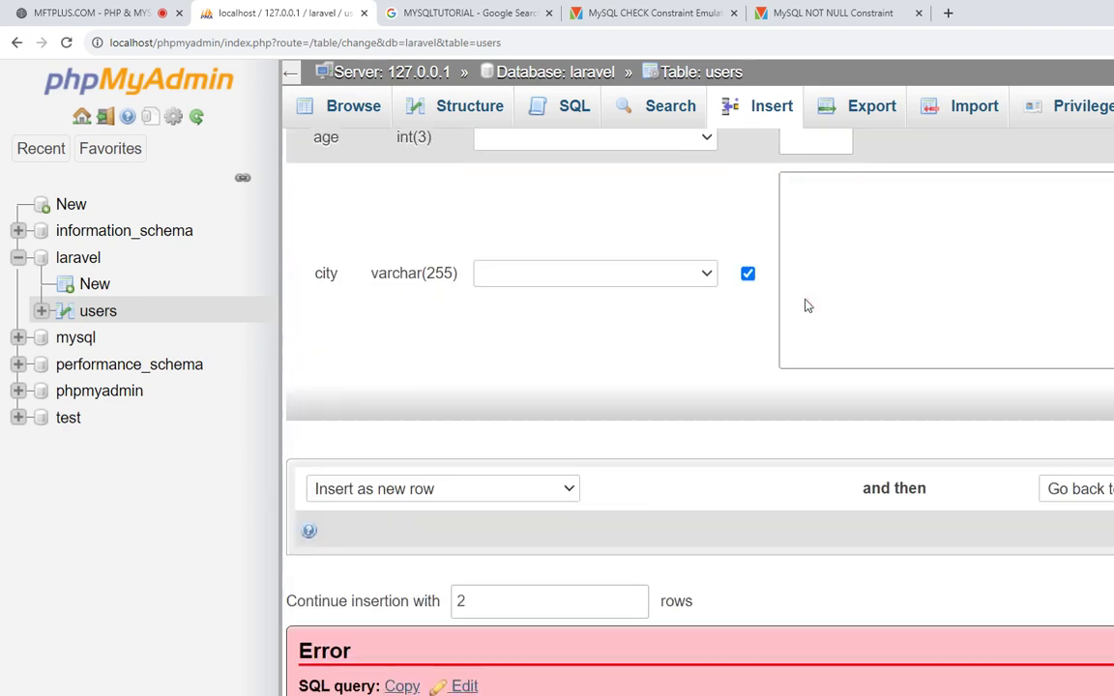
pyautogui.scroll(5, 798, 313)
pyautogui.scroll(3, 799, 315)
pyautogui.scroll(5, 799, 316)
# Replace the city khoy with tehran and submit the row successfully
pyautogui.scroll(-3, 799, 315)
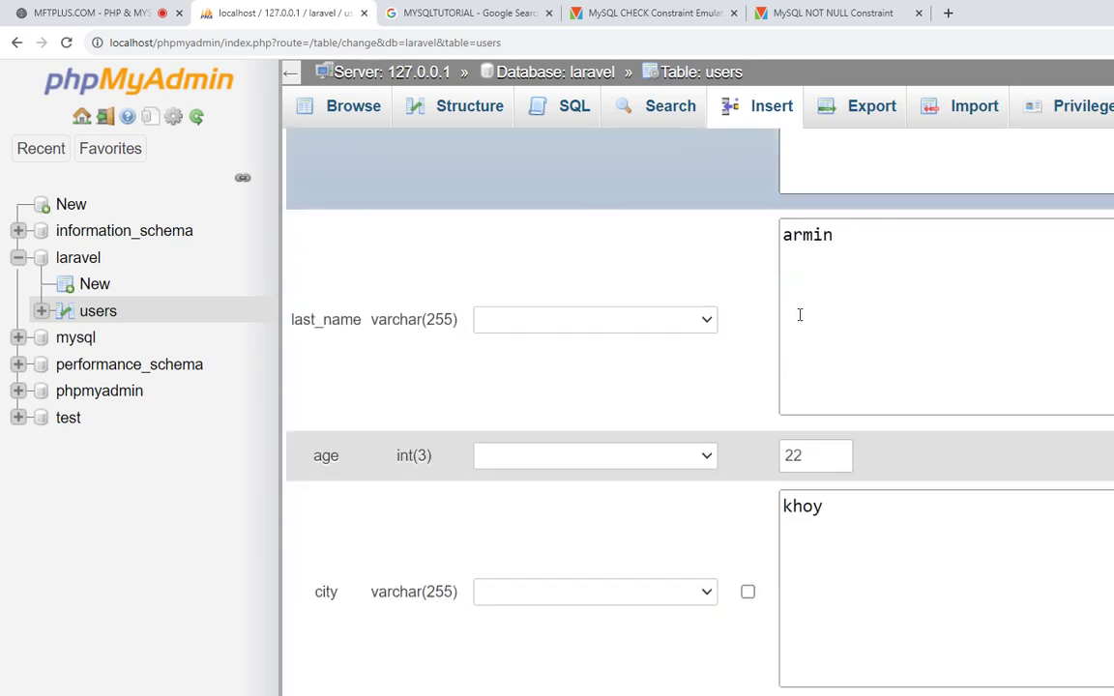
pyautogui.scroll(-4, 798, 316)
pyautogui.doubleClick(798, 221)
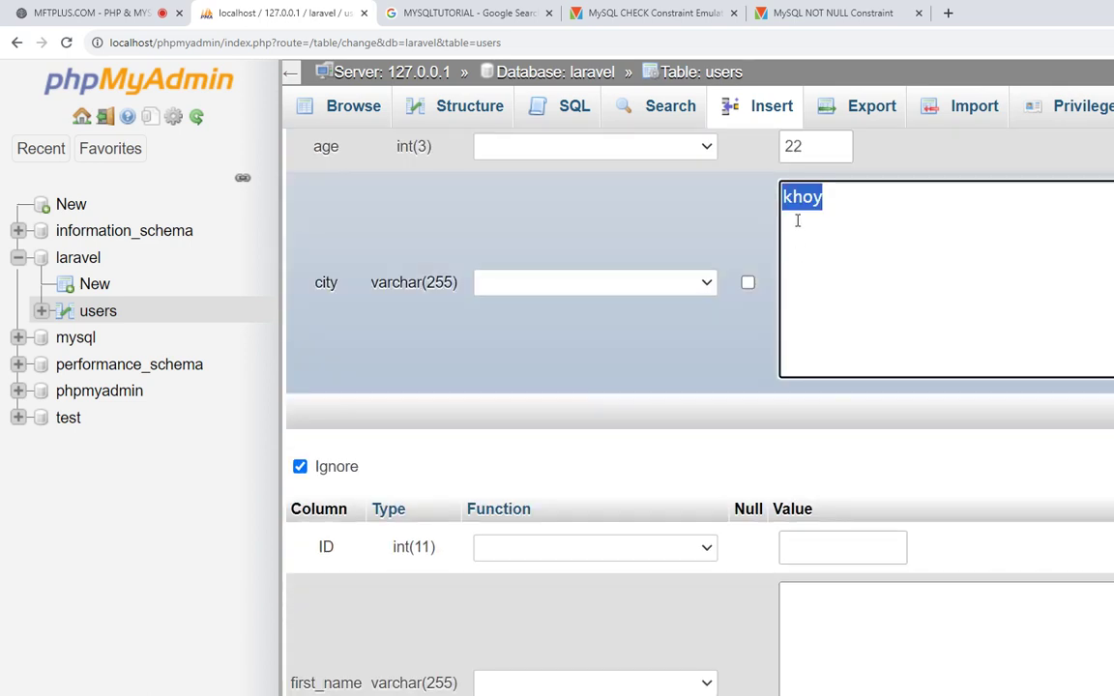
pyautogui.write('tehran')
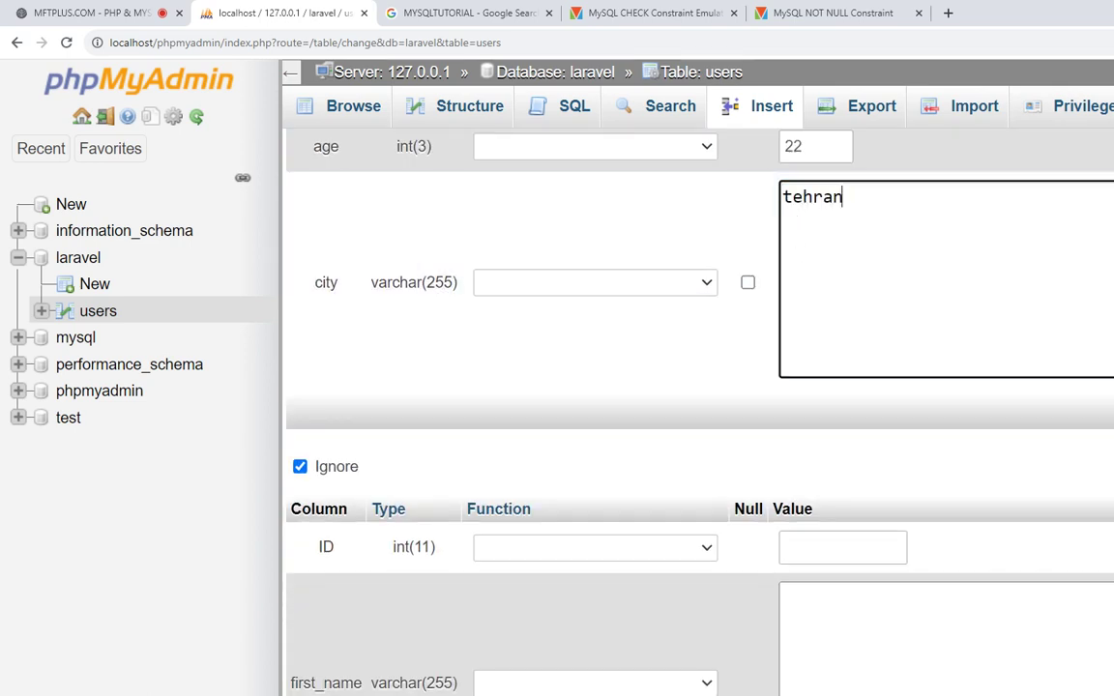
pyautogui.hotkey('ctrl', 'Return')
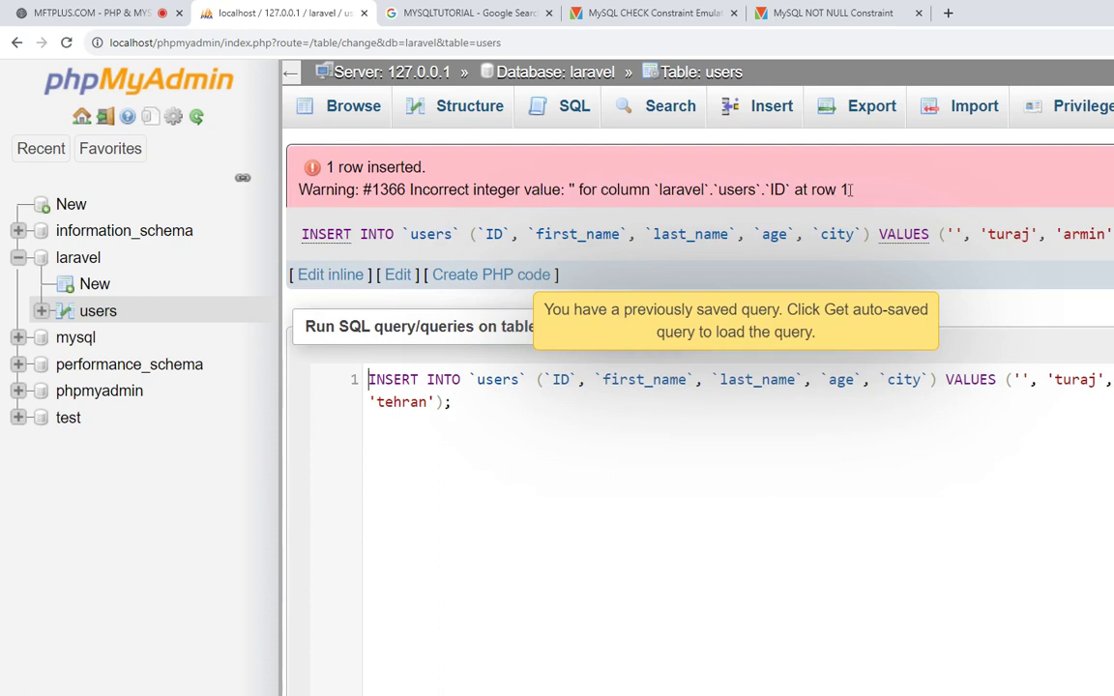
# Browse the stored users row and examine the warning about lacking a unique column
pyautogui.click(474, 462)
pyautogui.click(340, 107)
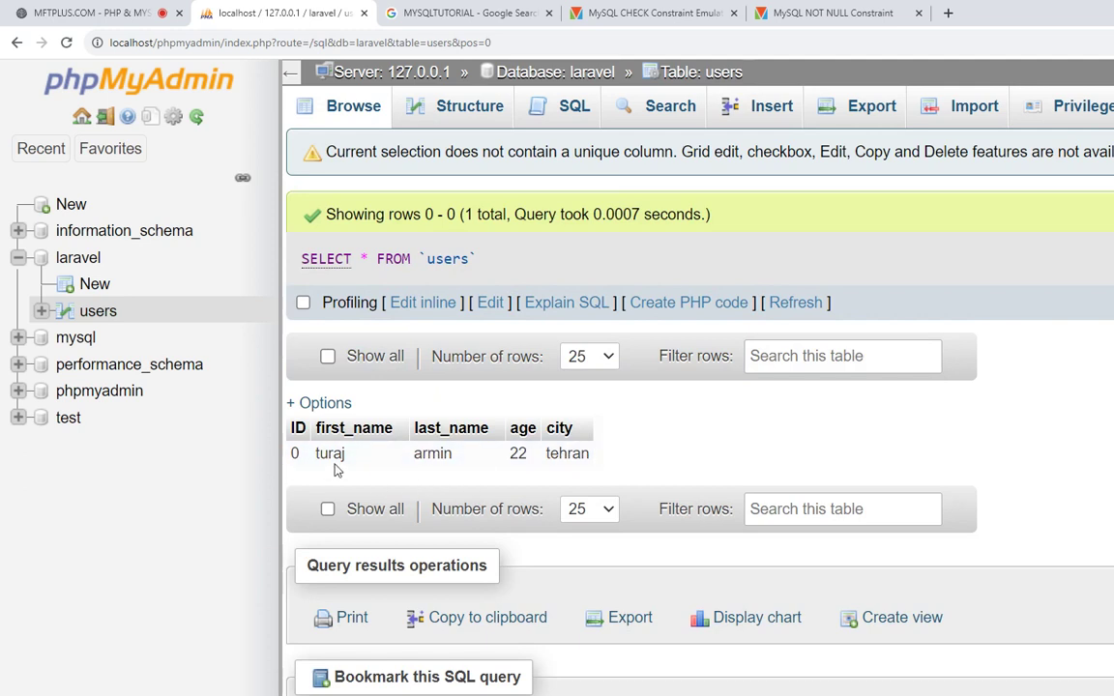
pyautogui.doubleClick(295, 453)
pyautogui.moveTo(362, 155); pyautogui.dragTo(641, 160)
pyautogui.click(645, 161)
pyautogui.doubleClick(512, 155)
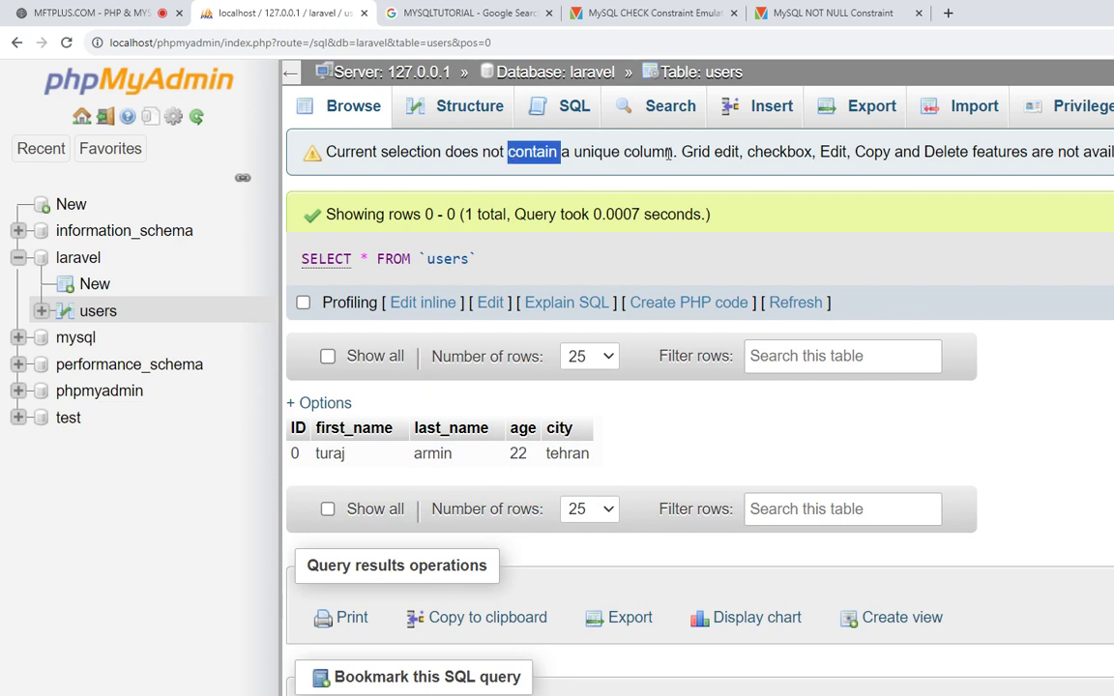
pyautogui.moveTo(675, 155); pyautogui.dragTo(325, 153)
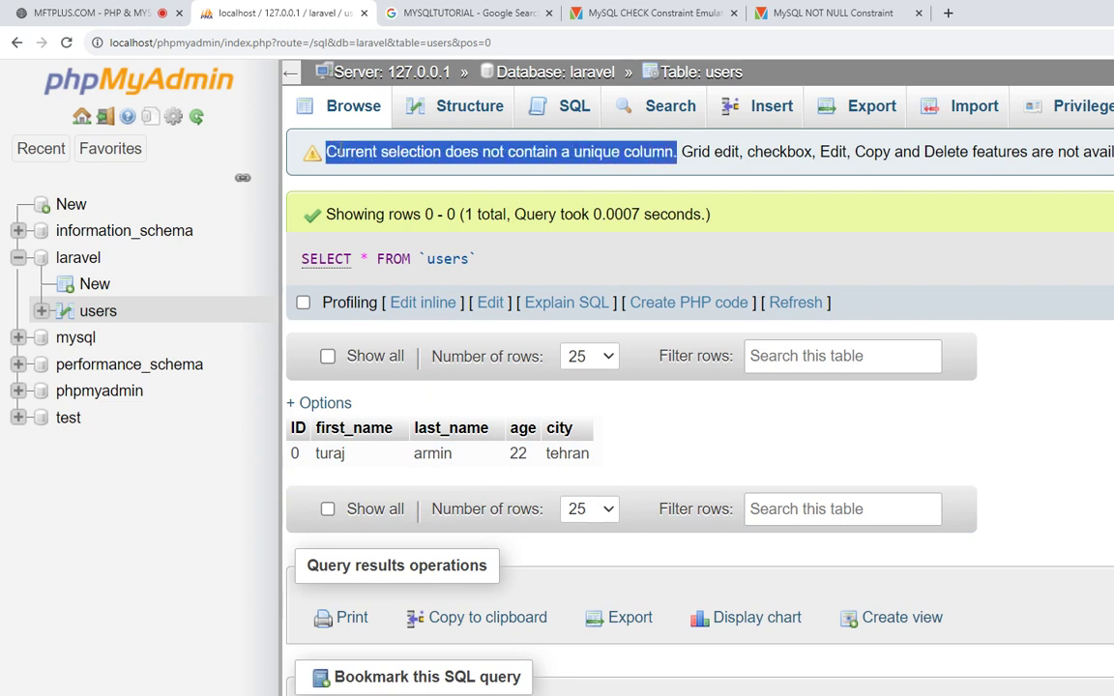
pyautogui.doubleClick(532, 153)
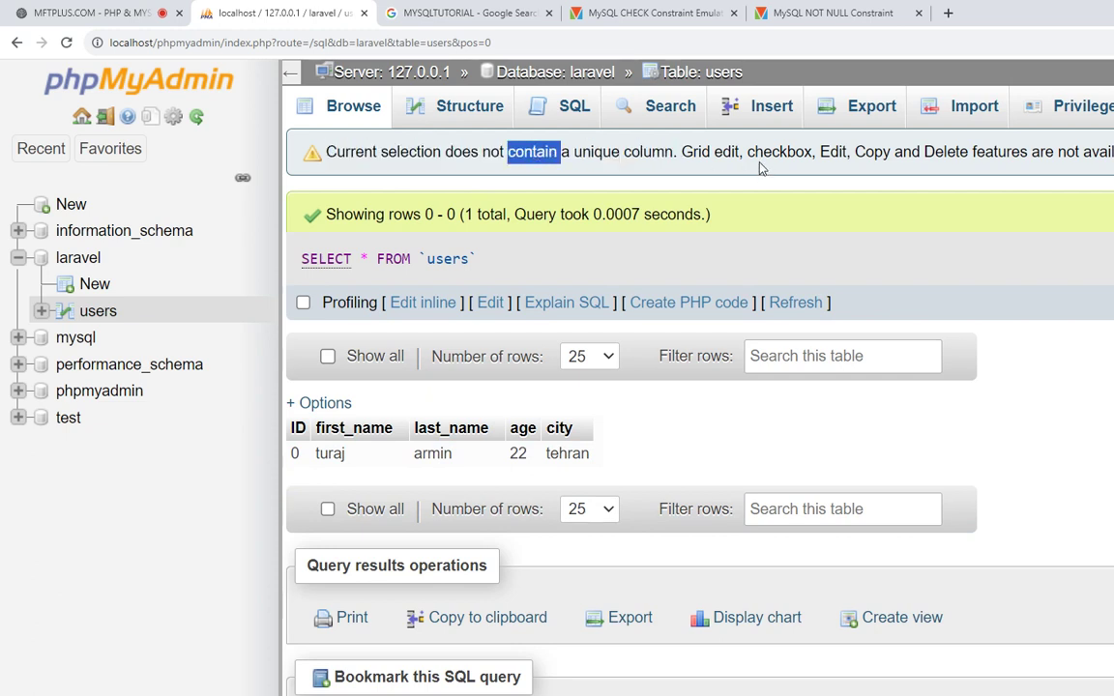
pyautogui.click(563, 155)
pyautogui.doubleClick(597, 152)
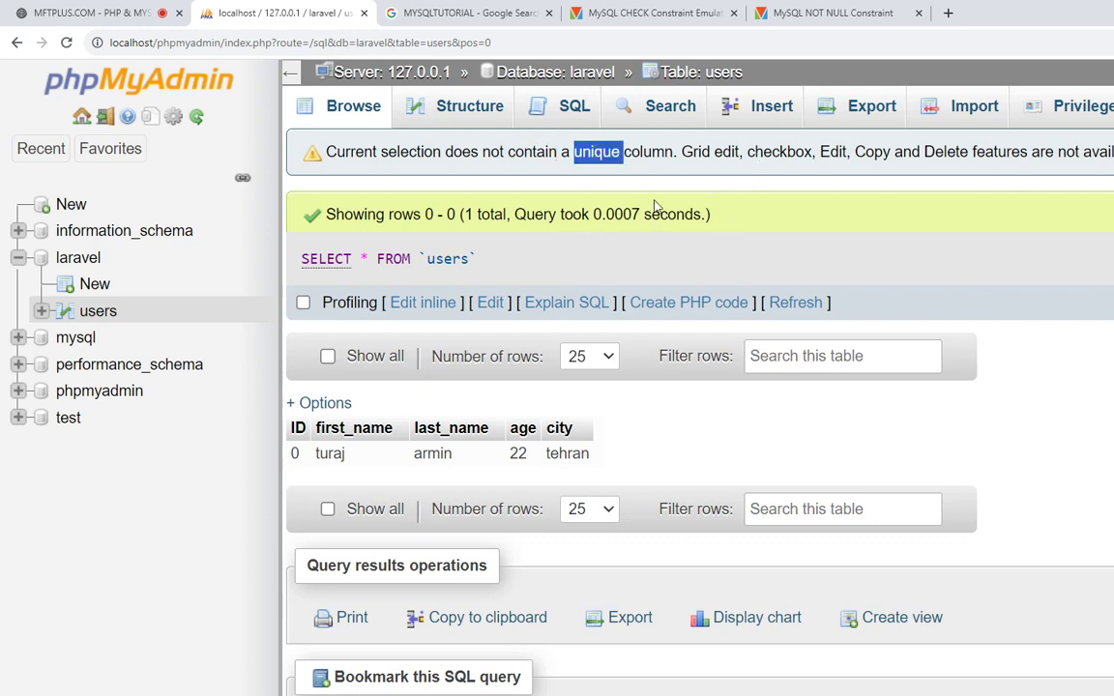
pyautogui.click(564, 113)
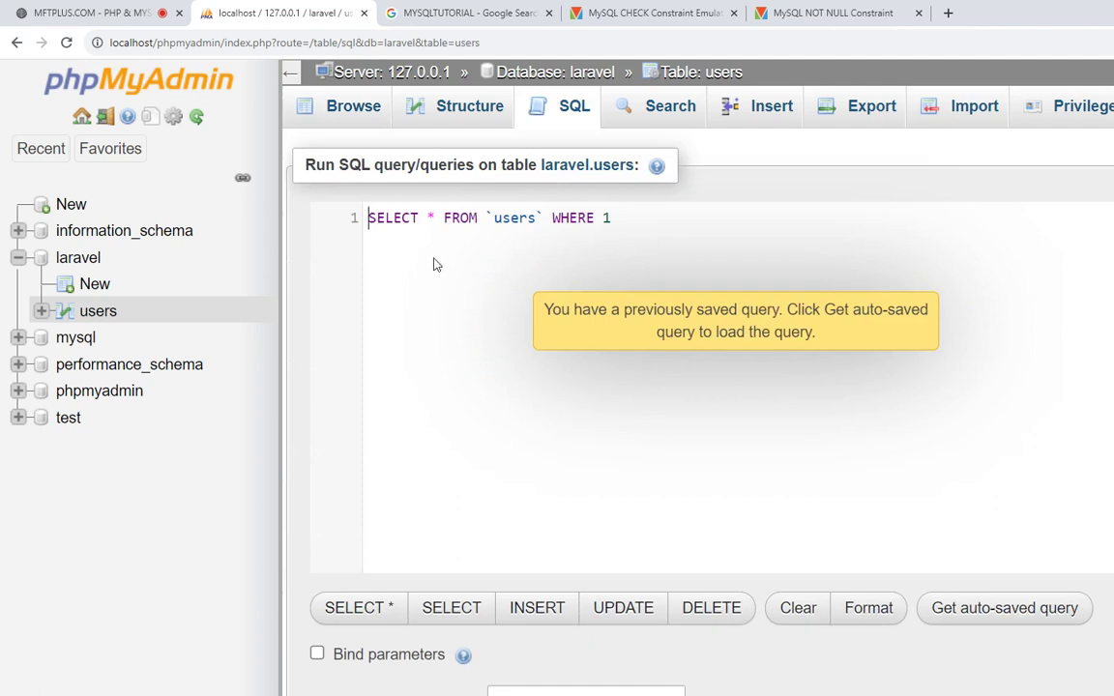
# Replace the SQL editor query with DROP TABLE IF EXISTS users; and run it, confirming the drop
pyautogui.tripleClick(621, 219)
pyautogui.press('BackSpace')
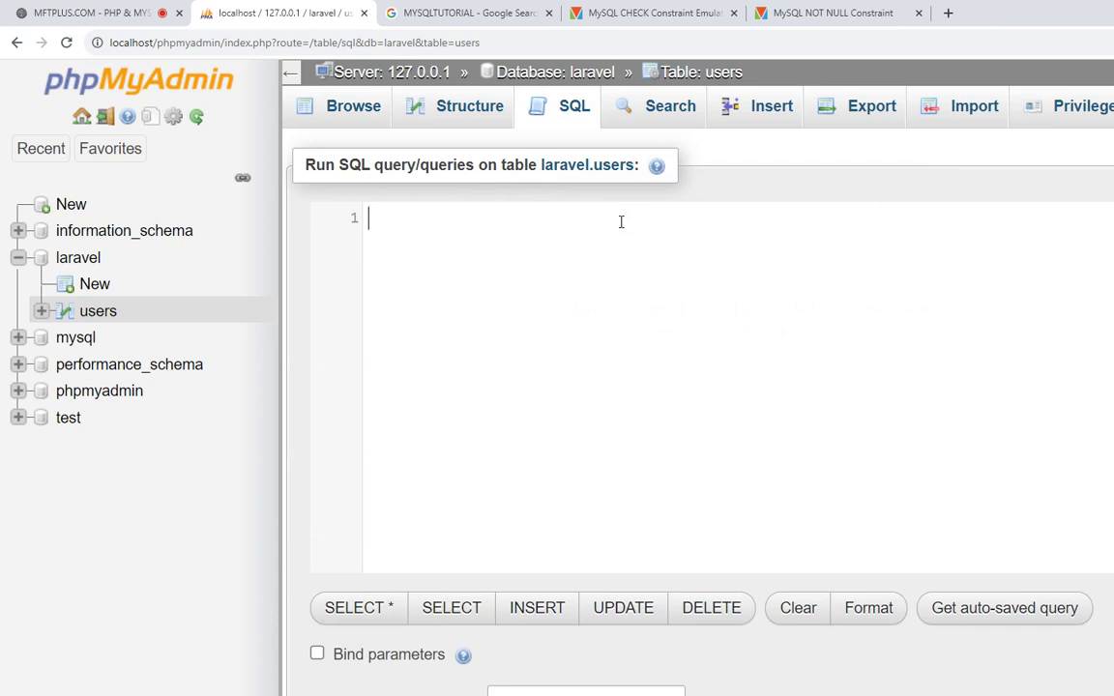
pyautogui.write('drop ')
pyautogui.write('tabe')
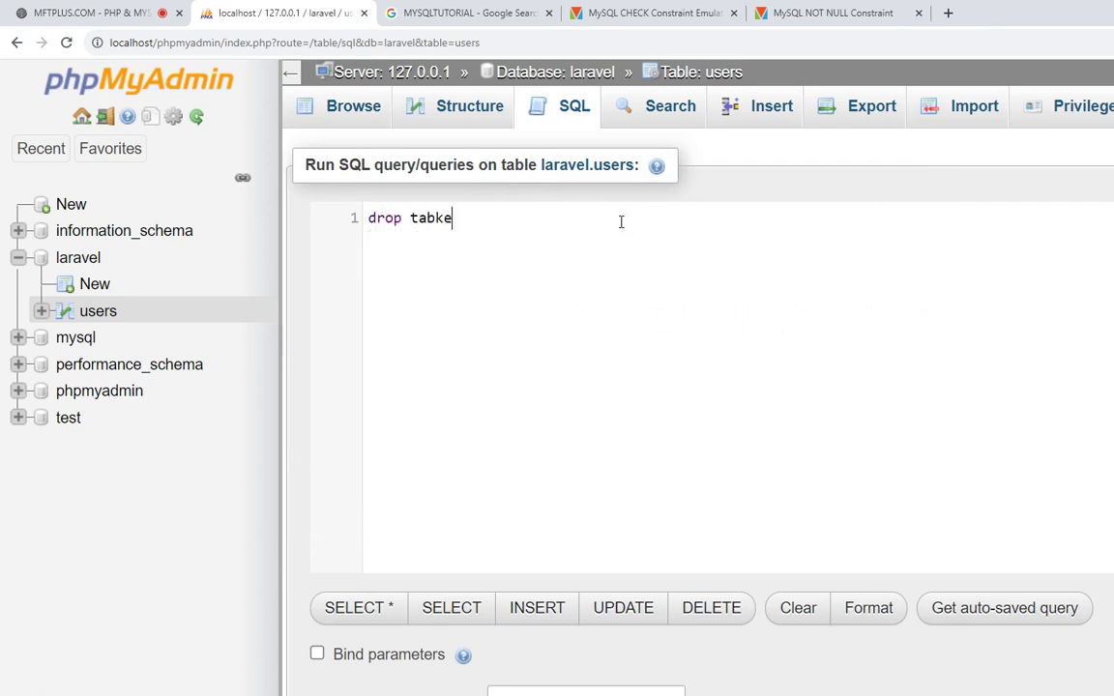
pyautogui.press('BackSpace')
pyautogui.write('le if')
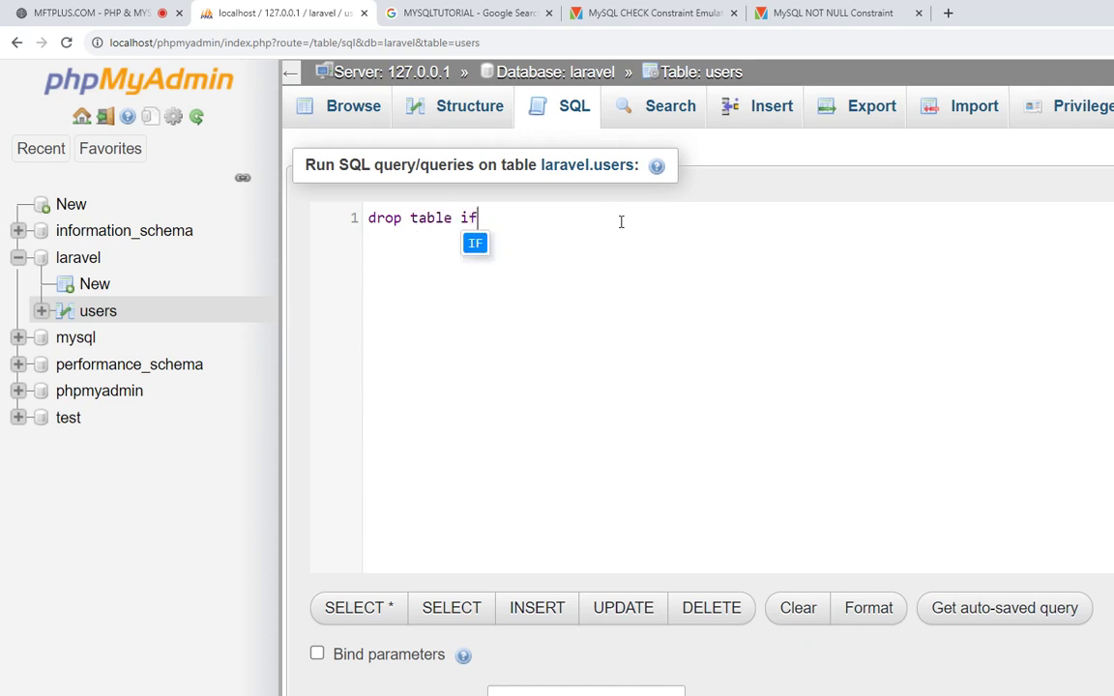
pyautogui.write(' ex')
pyautogui.press('Return')
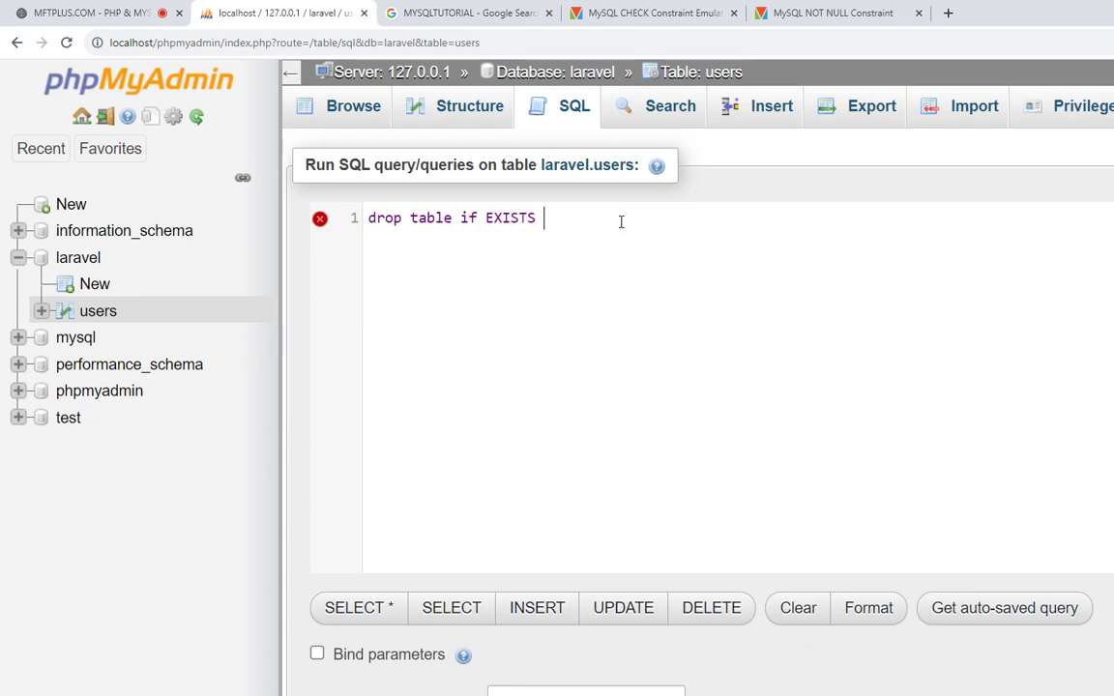
pyautogui.write('users;')
pyautogui.scroll(-1, 696, 386)
pyautogui.hotkey('ctrl', 'Return')
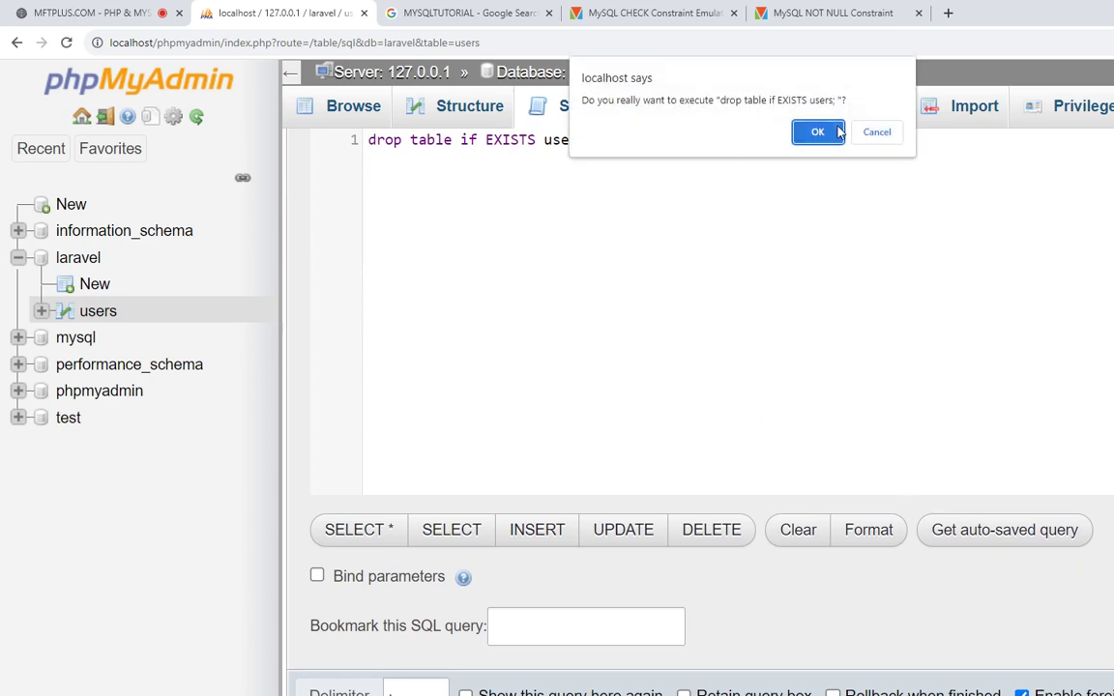
pyautogui.click(815, 133)
# Open the laravel database overview, then review the NOT NULL and CHECK constraint tutorial pages
pyautogui.click(77, 257)
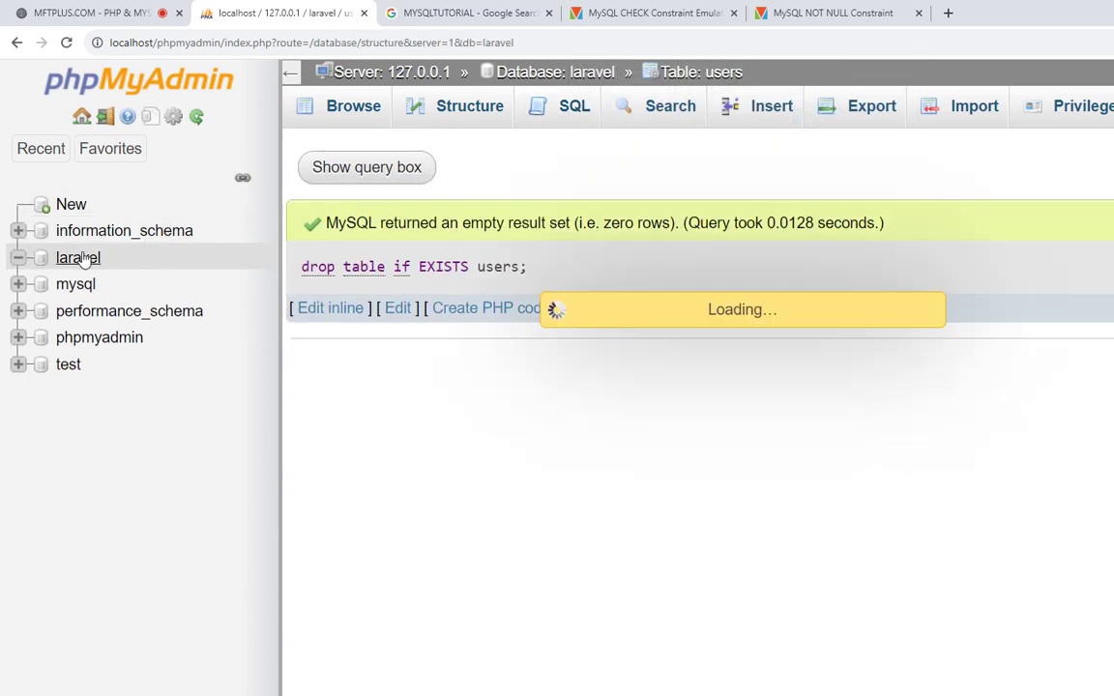
pyautogui.click(806, 13)
pyautogui.click(660, 12)
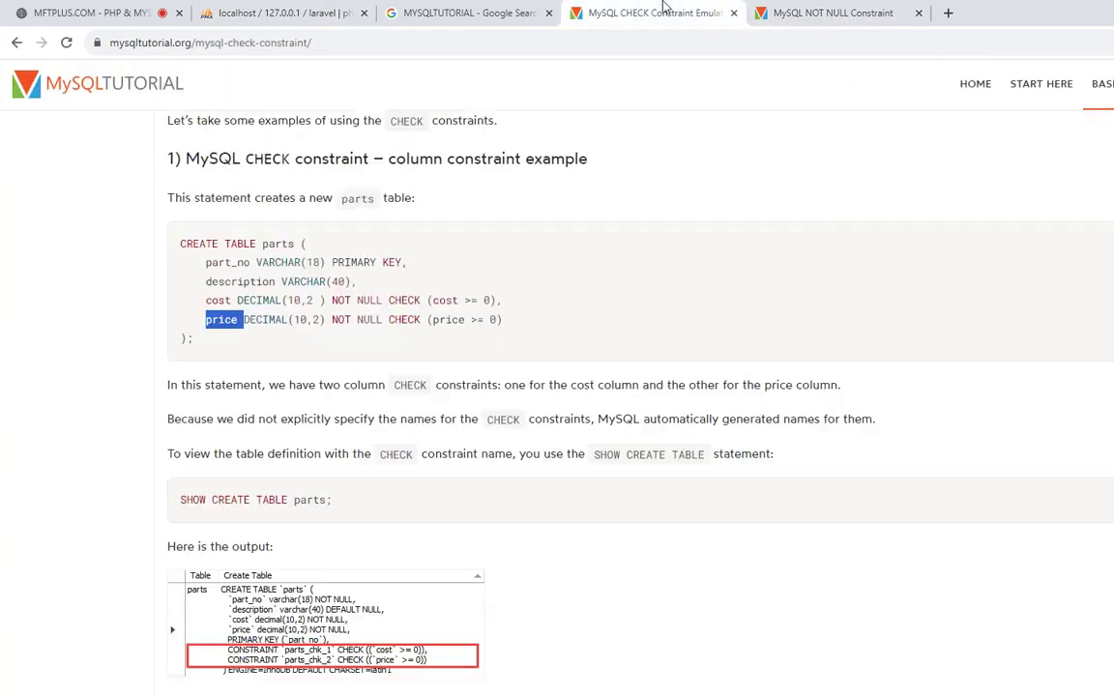
pyautogui.scroll(-3, 644, 244)
pyautogui.scroll(1, 619, 256)
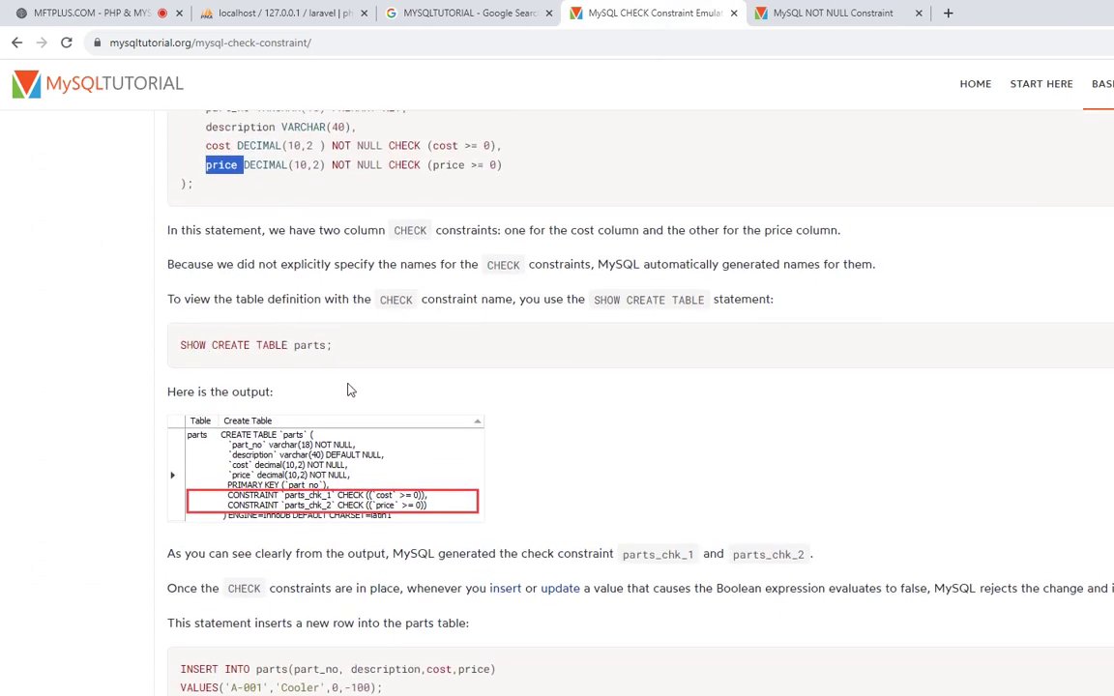
pyautogui.click(275, 11)
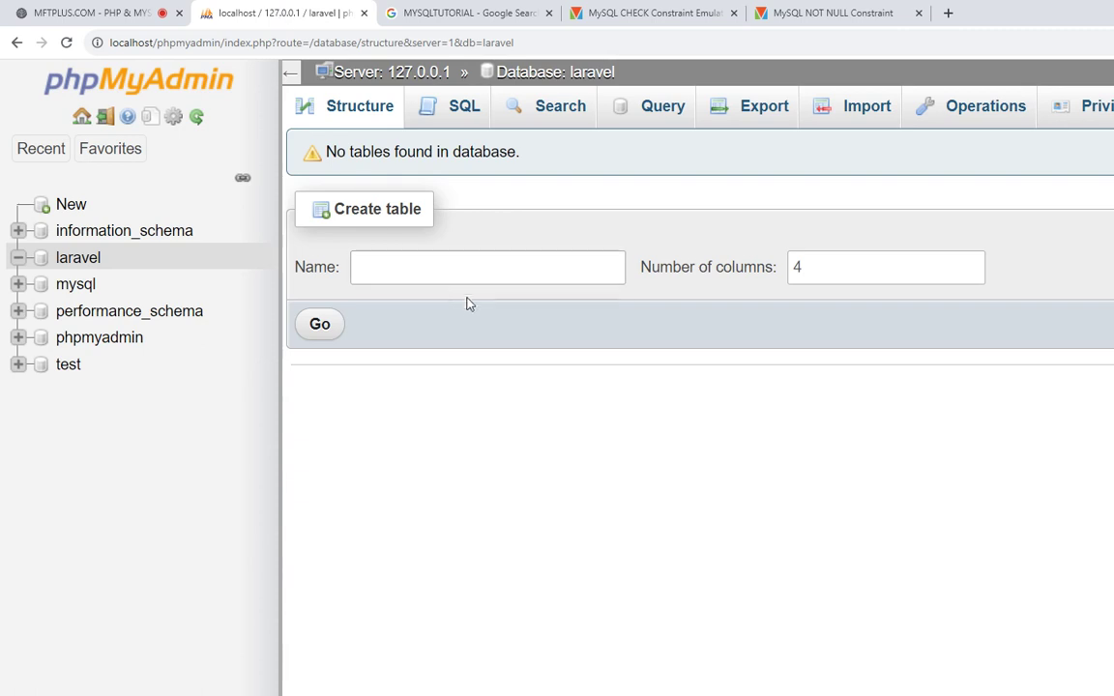
# In the laravel SQL editor, start a CREATE TABLE USERS( query with id int(11) not null
pyautogui.click(450, 107)
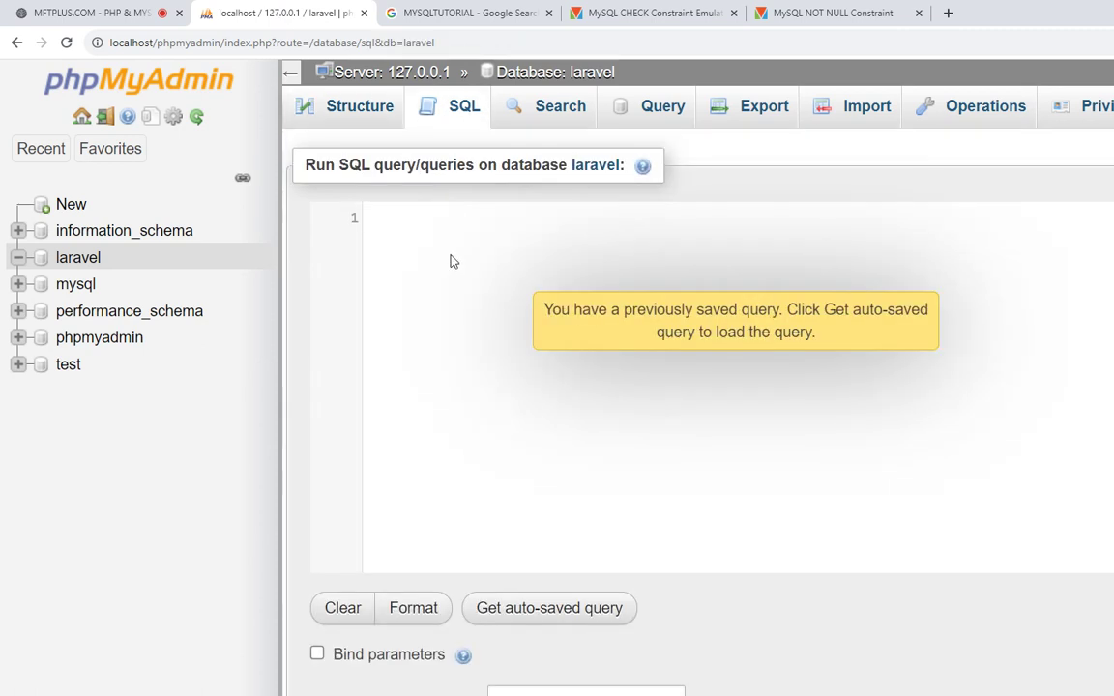
pyautogui.write('c')
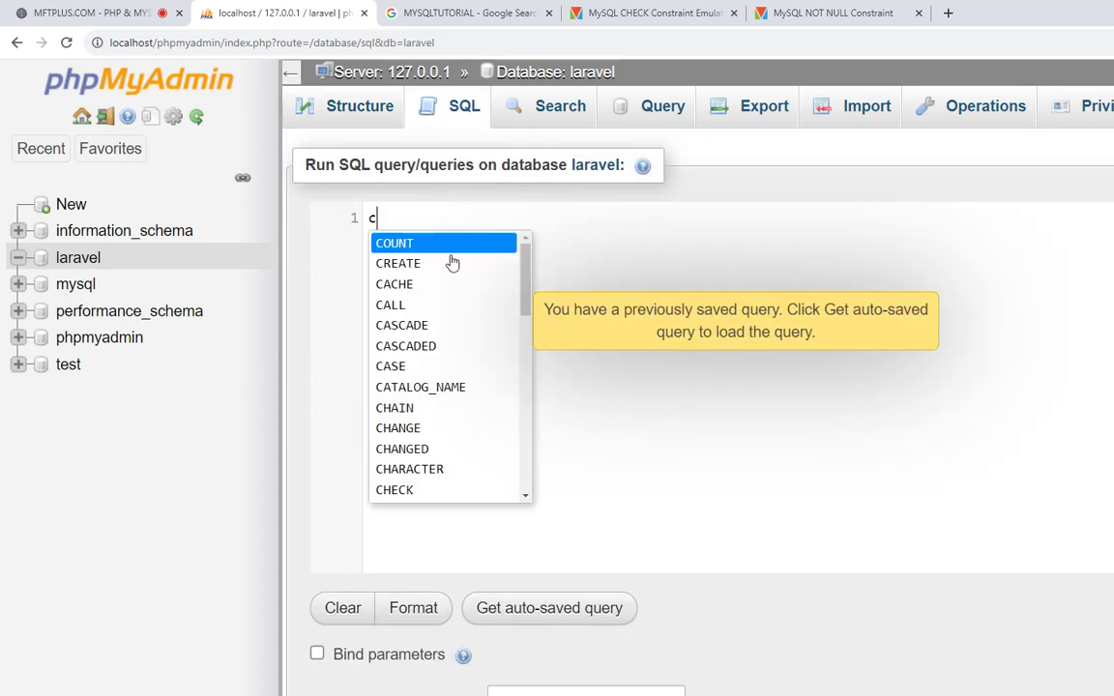
pyautogui.press('BackSpace')
pyautogui.write('CRETR')
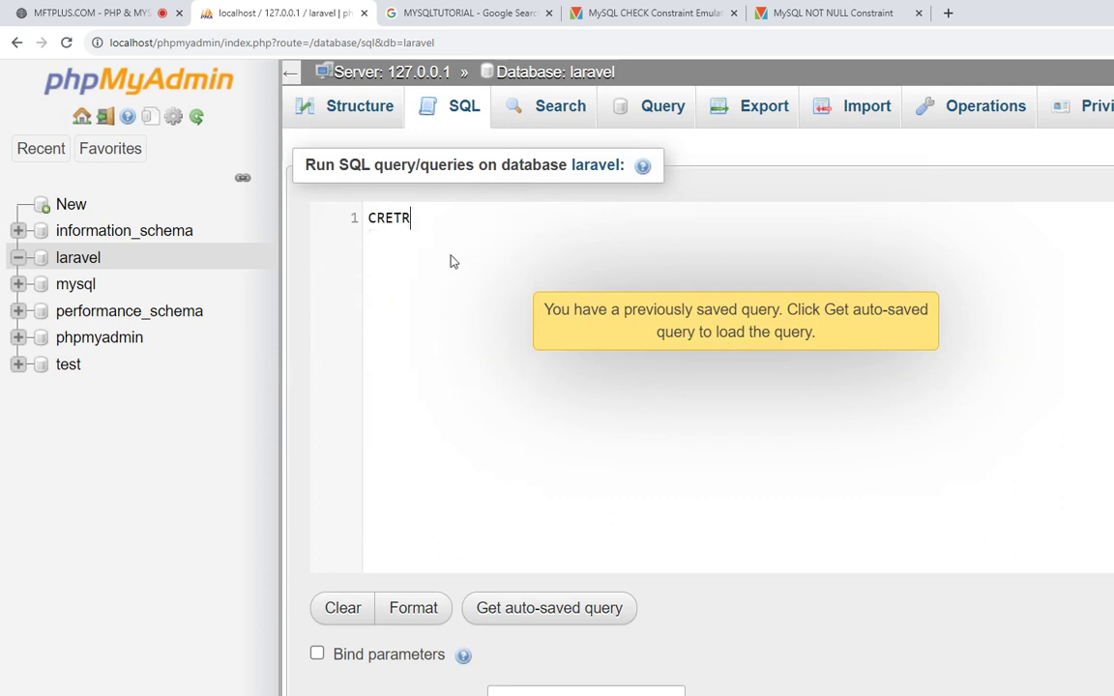
pyautogui.press('BackSpace')
pyautogui.press('BackSpace')
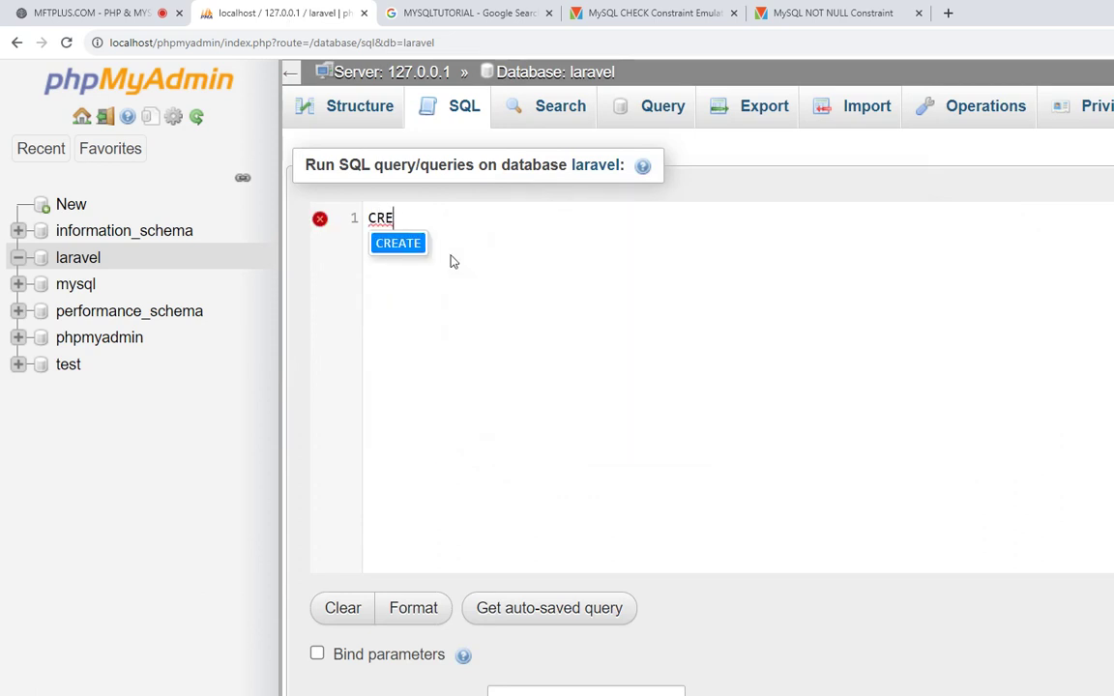
pyautogui.write('ATE TABLE ')
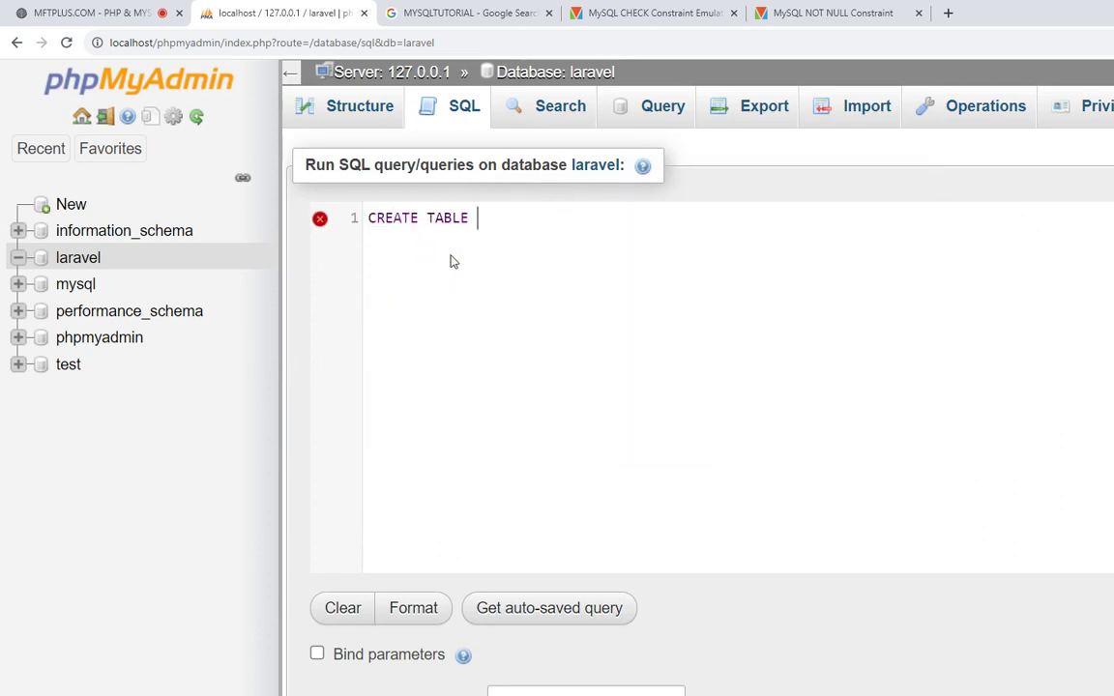
pyautogui.write('USERS')
pyautogui.write('(')
pyautogui.press('Return')
pyautogui.press('Return')
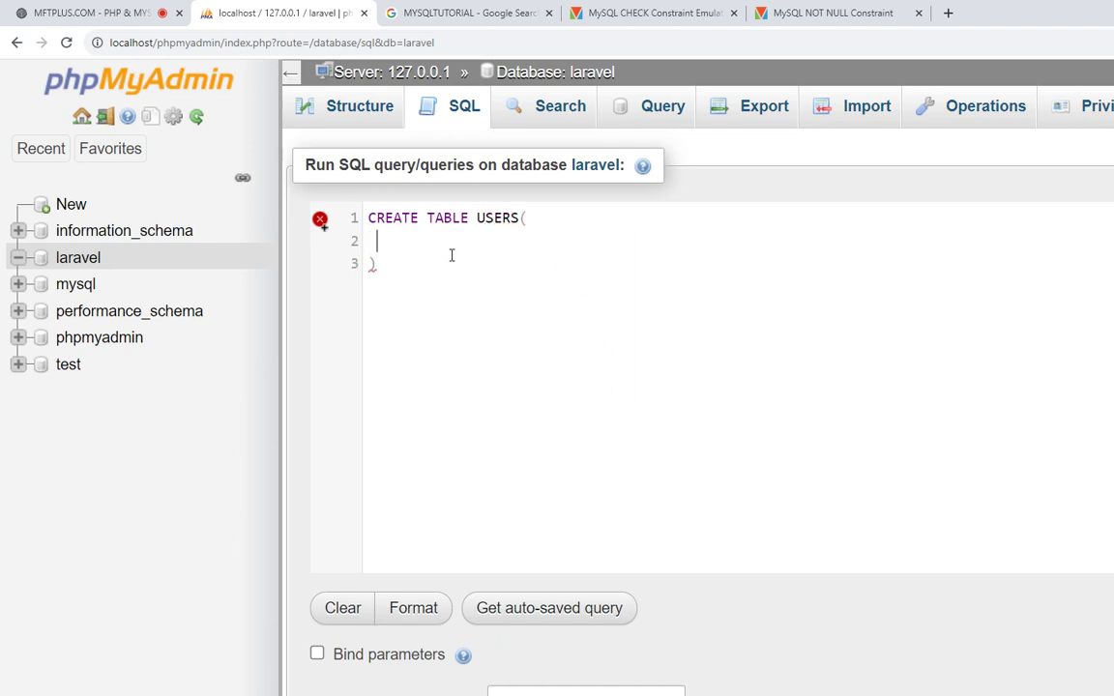
pyautogui.write('id in')
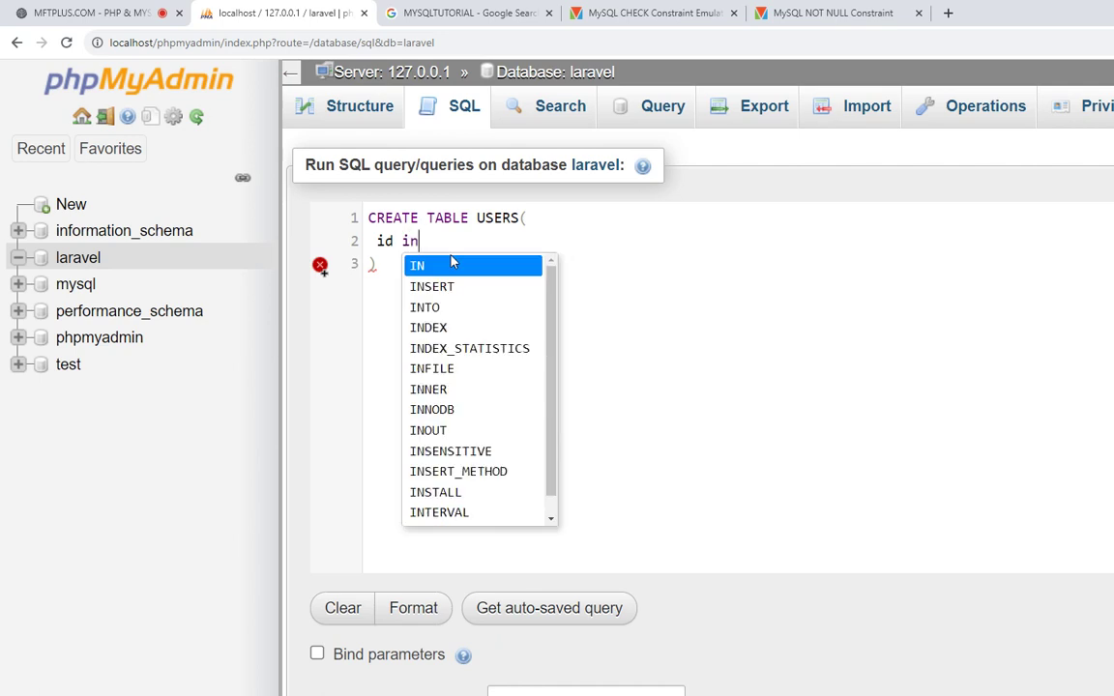
pyautogui.write('t(')
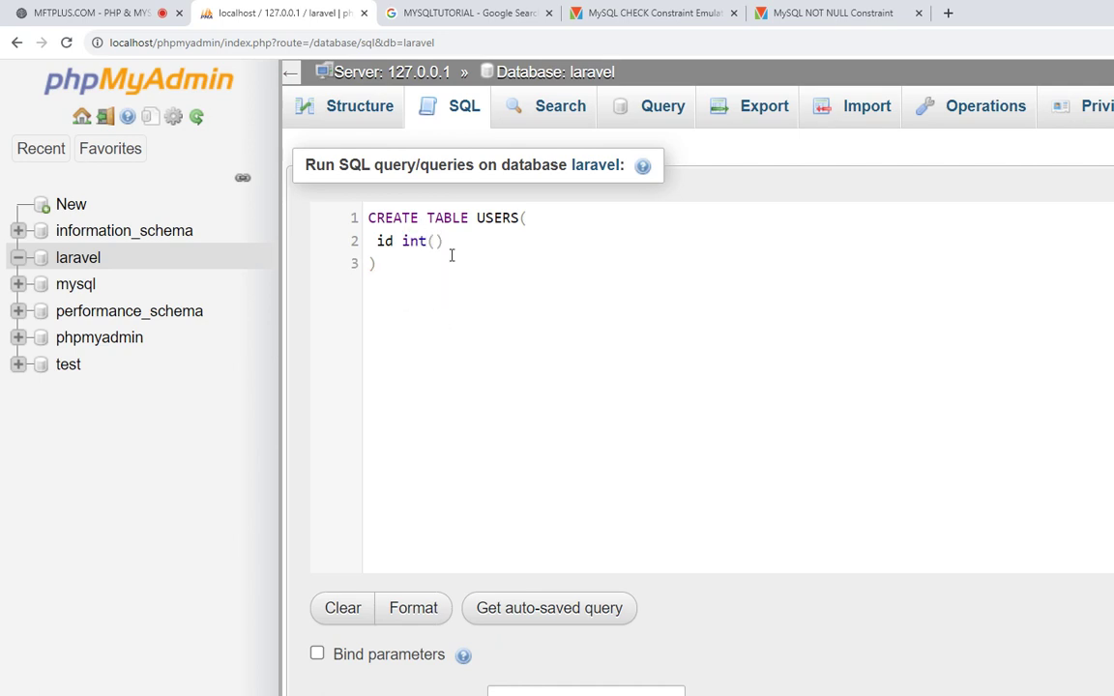
pyautogui.write('11)  not ')
pyautogui.write('null,')
pyautogui.press('Return')
# Add the first_name and last_name columns as varchar(100) not null
pyautogui.write('firs')
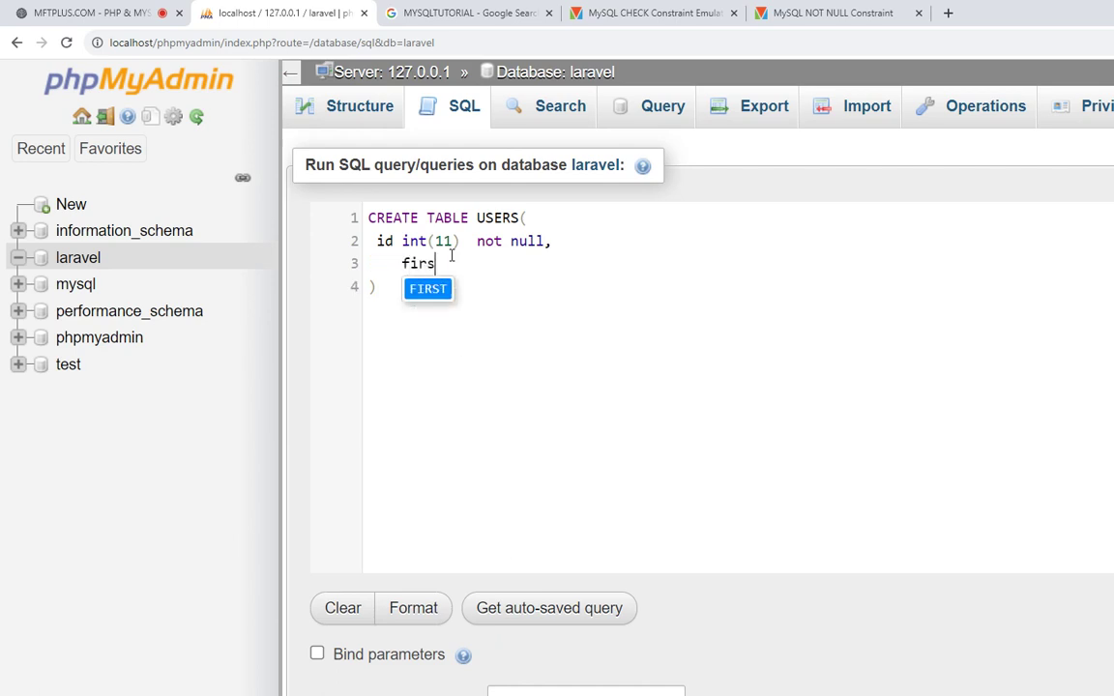
pyautogui.write('t_anme')
pyautogui.press('BackSpace')
pyautogui.press('BackSpace')
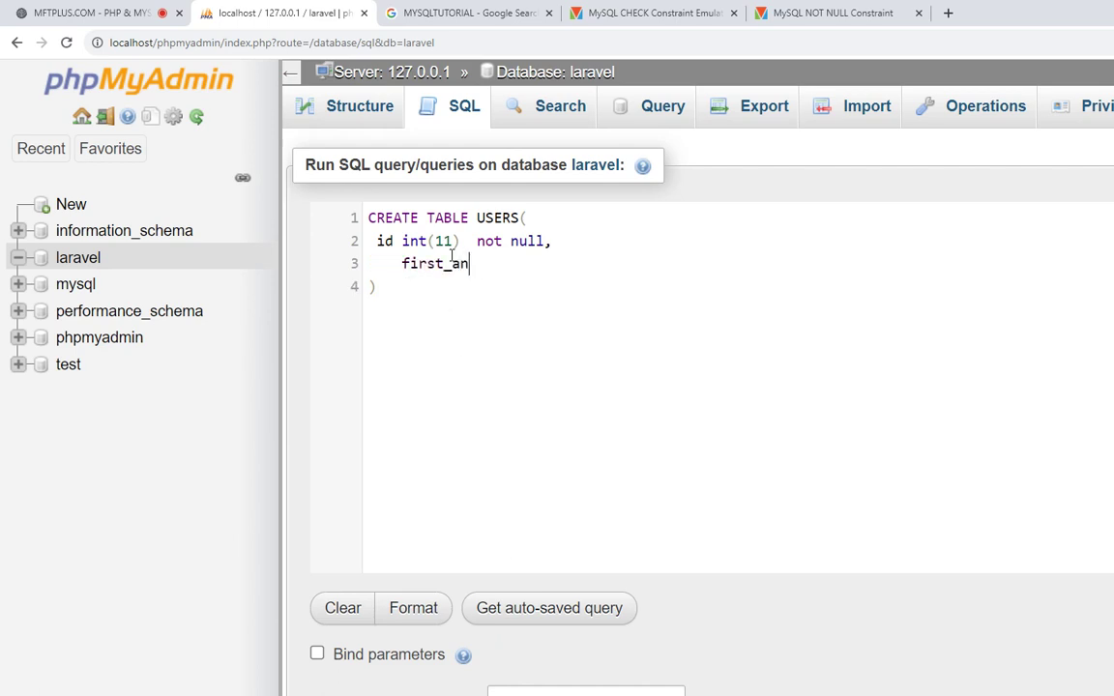
pyautogui.write('m')
pyautogui.press('BackSpace')
pyautogui.press('BackSpace')
pyautogui.press('BackSpace')
pyautogui.write('name ')
pyautogui.write('varchar()')
pyautogui.write('100')
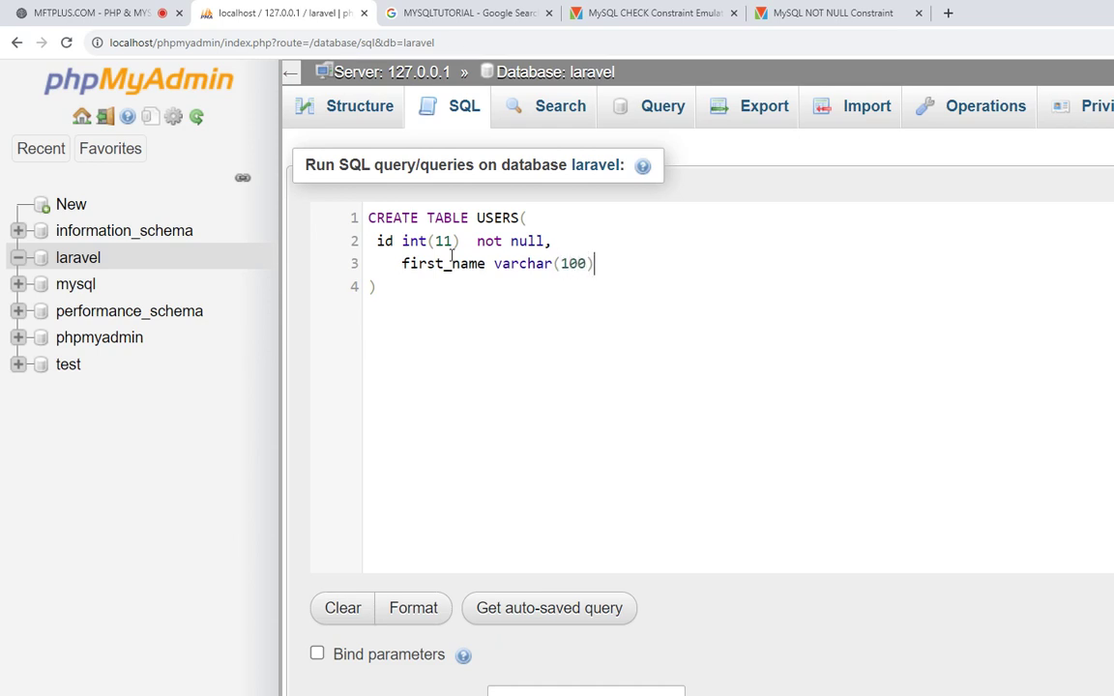
pyautogui.write('not null ,')
pyautogui.press('Return')
pyautogui.write('last_')
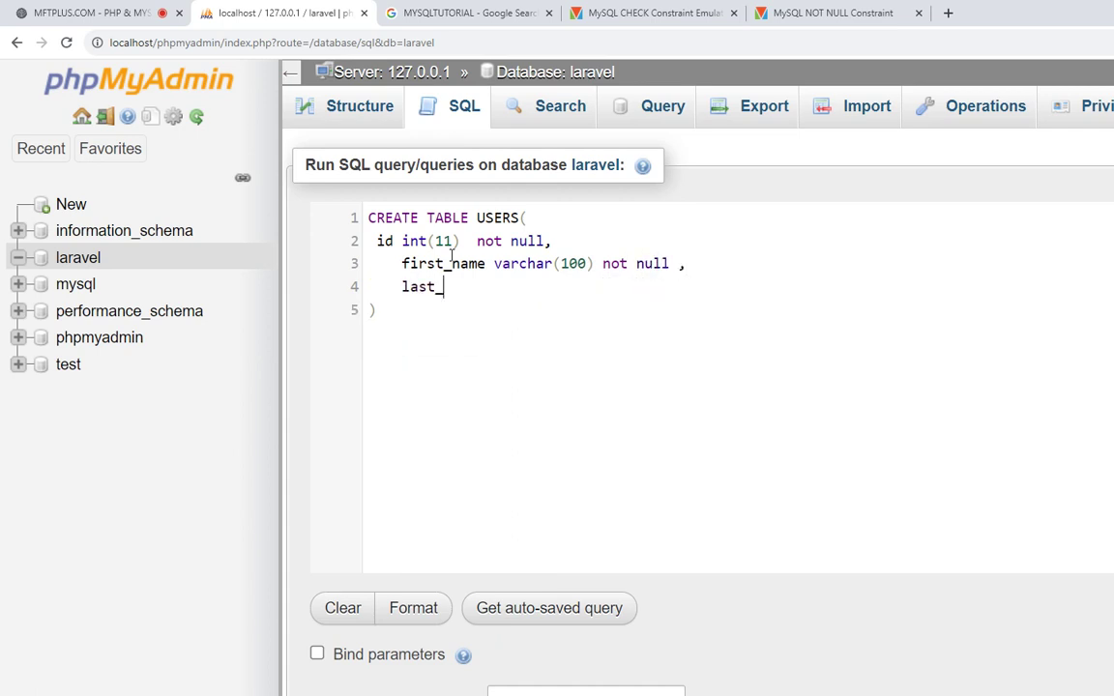
pyautogui.write('name varchar')
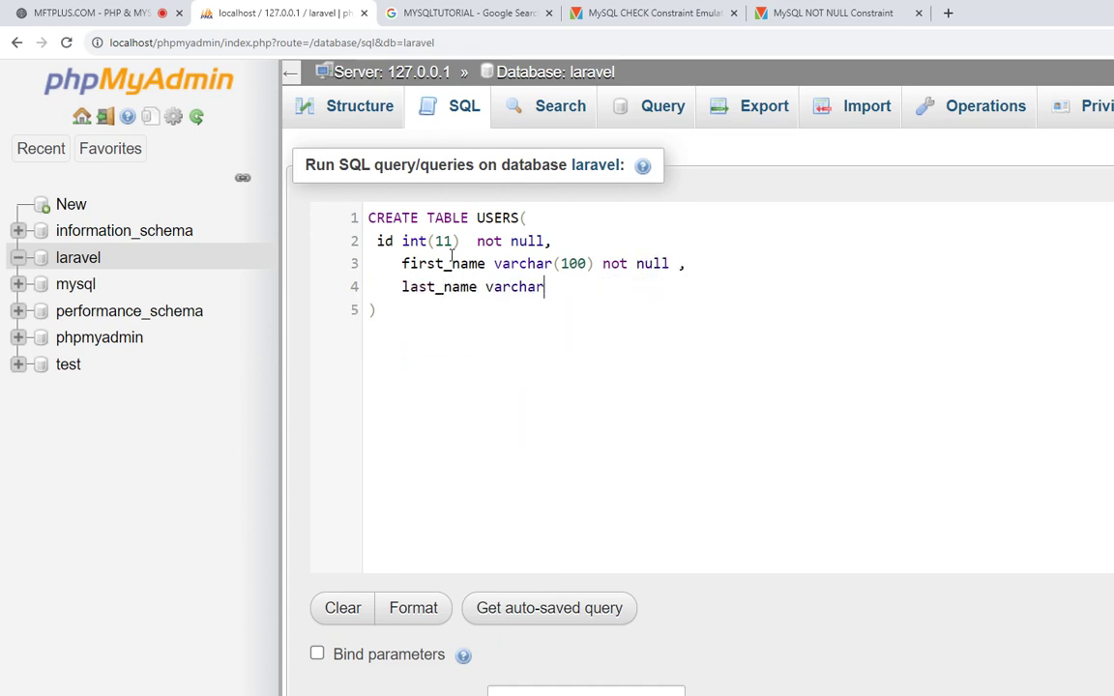
pyautogui.write('(10')
pyautogui.write('0) not null ,')
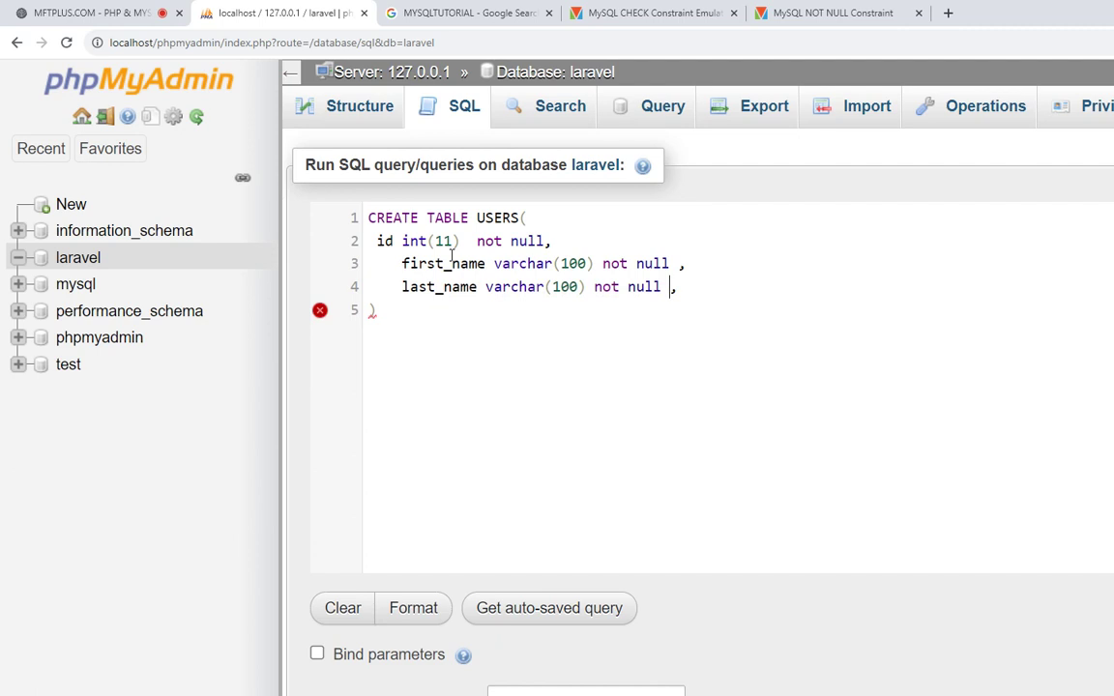
# Duplicate the last_name line and rename the copy's column to age
pyautogui.hotkey('shift', 'Home')
pyautogui.hotkey('ctrl', 'c')
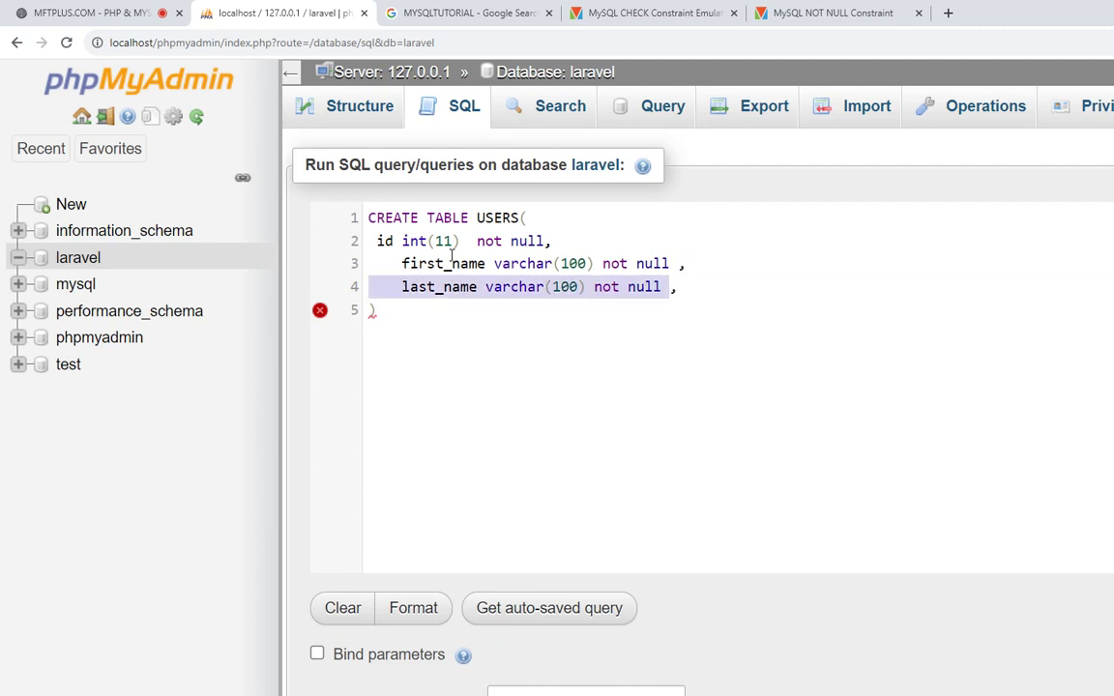
pyautogui.press('End')
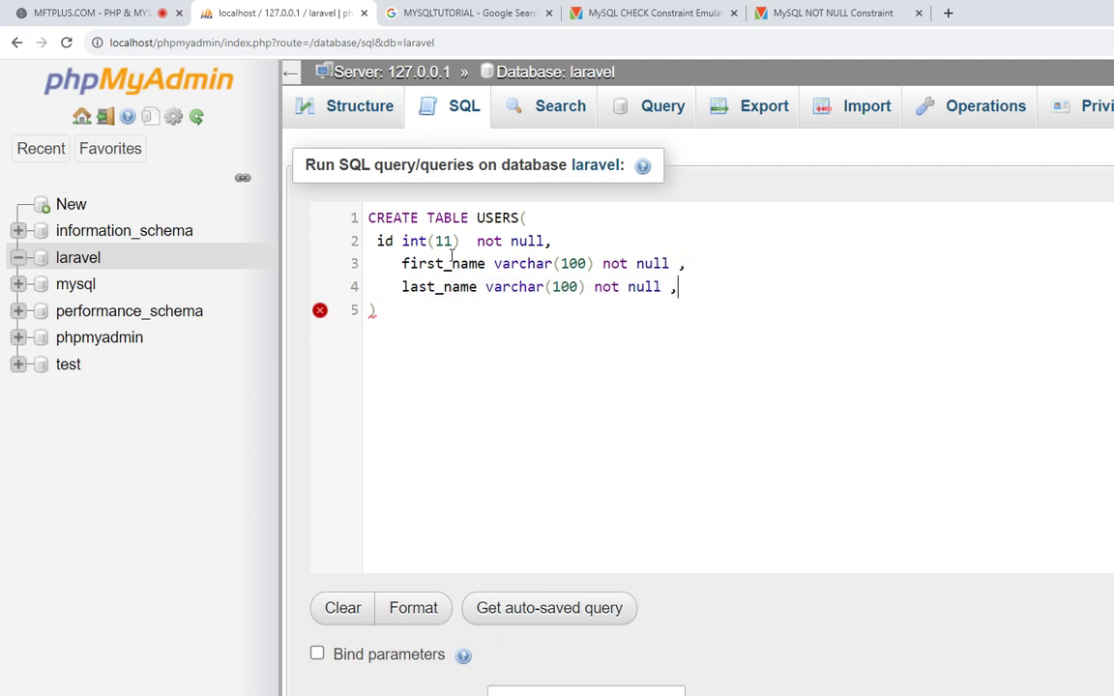
pyautogui.press('Return')
pyautogui.hotkey('ctrl', 'v')
pyautogui.press('Left')
pyautogui.press('Left')
pyautogui.press('Left')
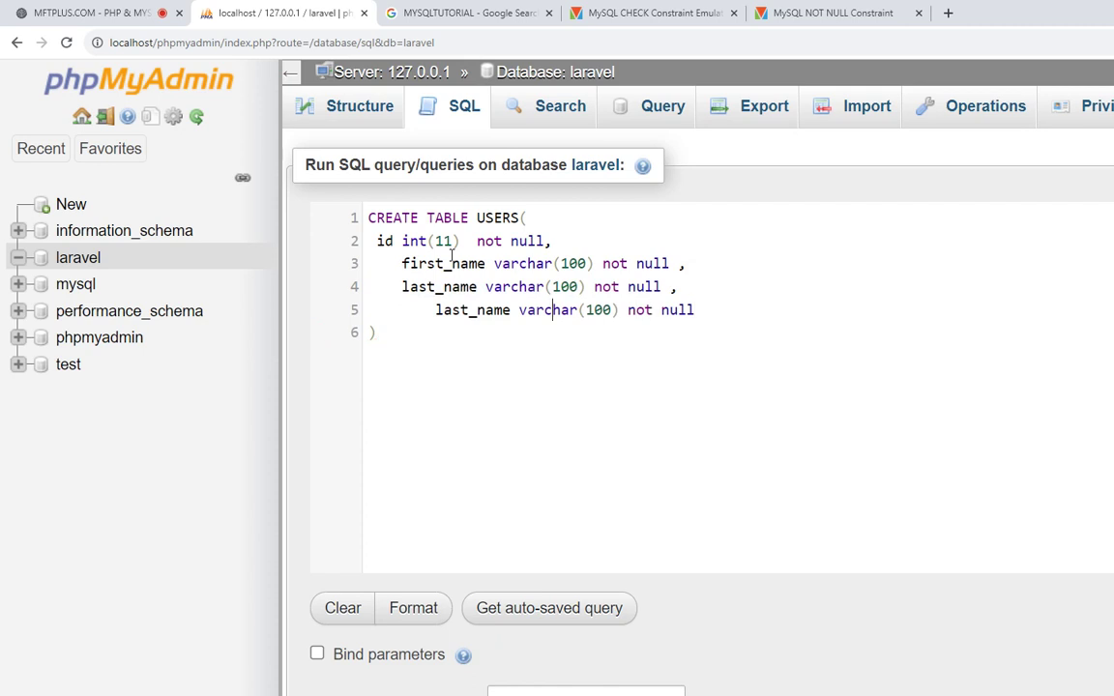
pyautogui.press('Left')
pyautogui.hotkey('shift', 'Left')
pyautogui.hotkey('shift', 'Left')
pyautogui.hotkey('shift', 'Left')
pyautogui.hotkey('shift', 'Left')
pyautogui.hotkey('shift', 'Left')
pyautogui.hotkey('shift', 'Left')
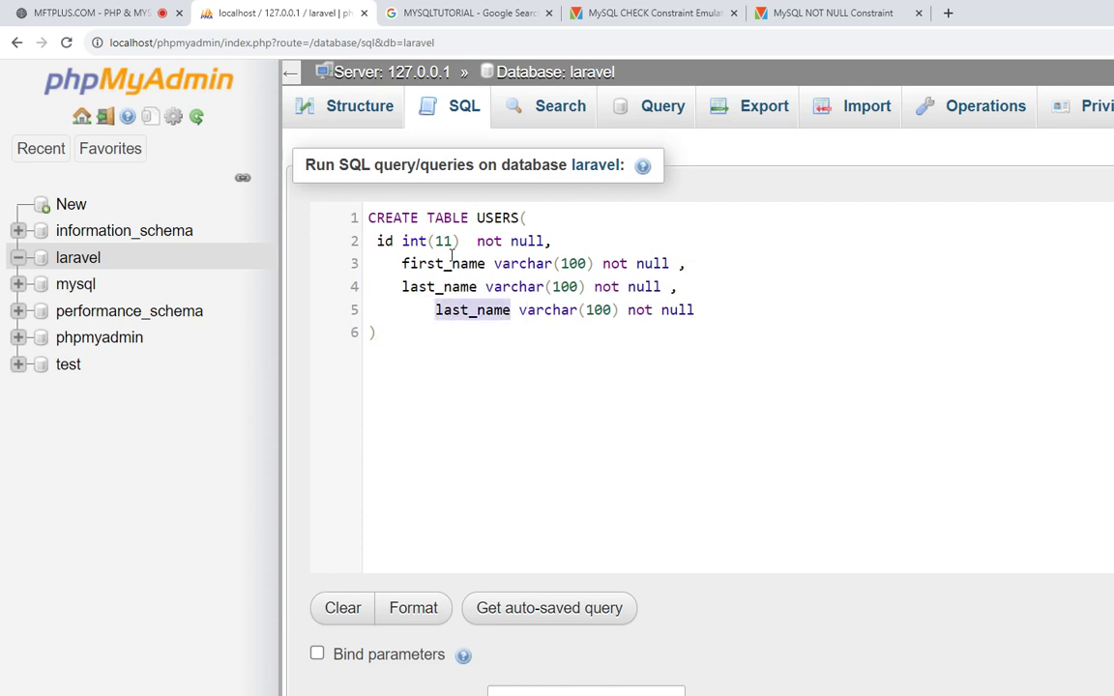
pyautogui.write('age')
pyautogui.press('Right')
# Change the age column to int(3) with CHECK (age>18)
pyautogui.hotkey('shift', 'Right')
pyautogui.hotkey('shift', 'Right')
pyautogui.hotkey('shift', 'Right')
pyautogui.hotkey('shift', 'Right')
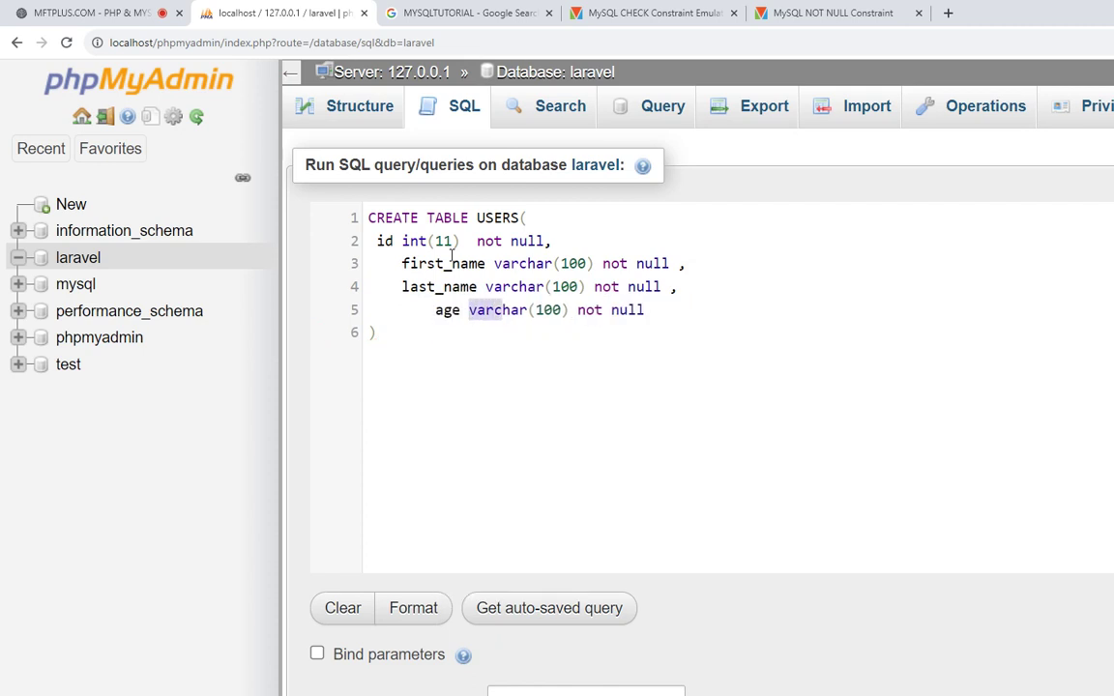
pyautogui.hotkey('shift', 'Right')
pyautogui.hotkey('shift', 'Right')
pyautogui.hotkey('shift', 'Right')
pyautogui.press('BackSpace')
pyautogui.write('int')
pyautogui.press('Right')
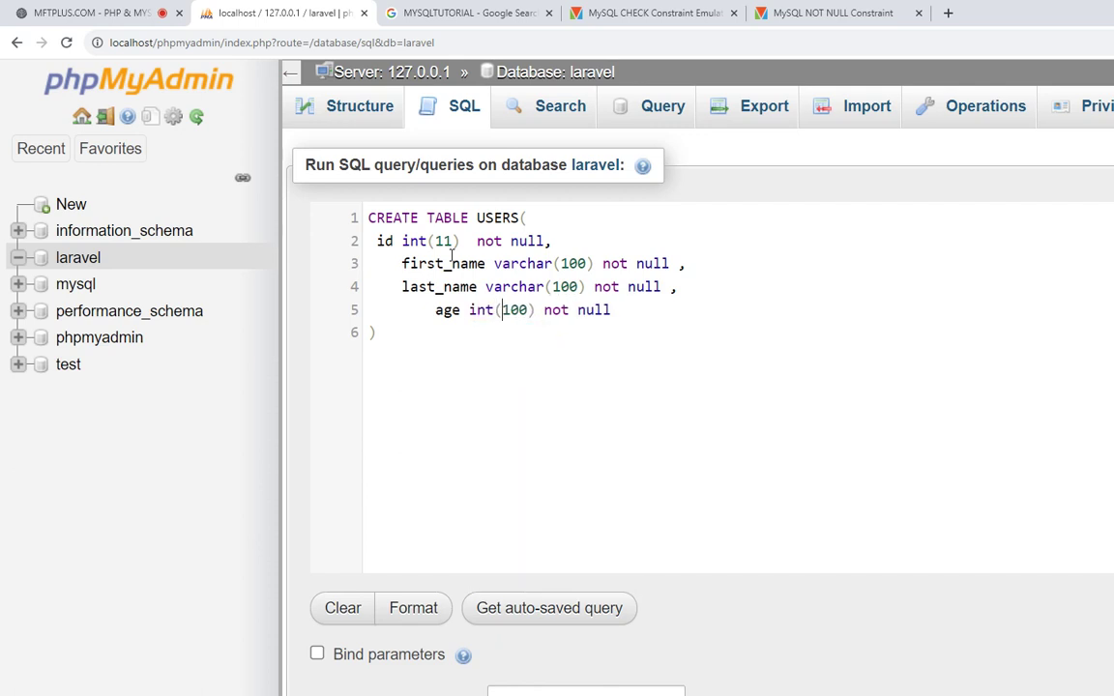
pyautogui.hotkey('shift', 'Right')
pyautogui.hotkey('shift', 'Right')
pyautogui.hotkey('shift', 'Right')
pyautogui.press('BackSpace')
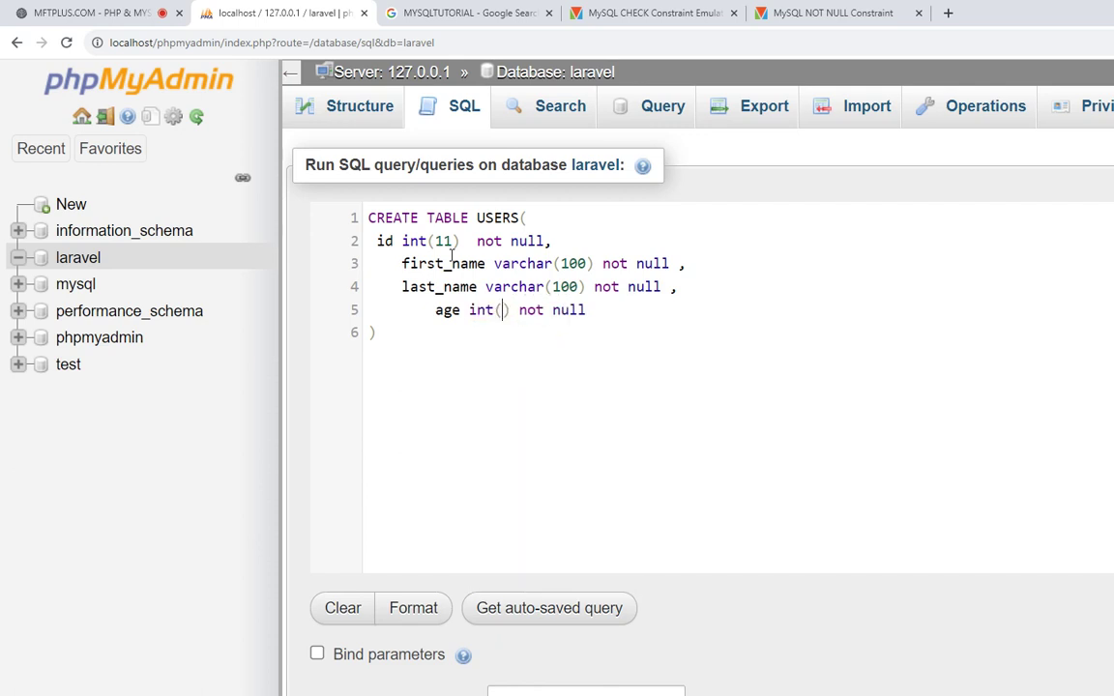
pyautogui.write('3')
pyautogui.write(' c')
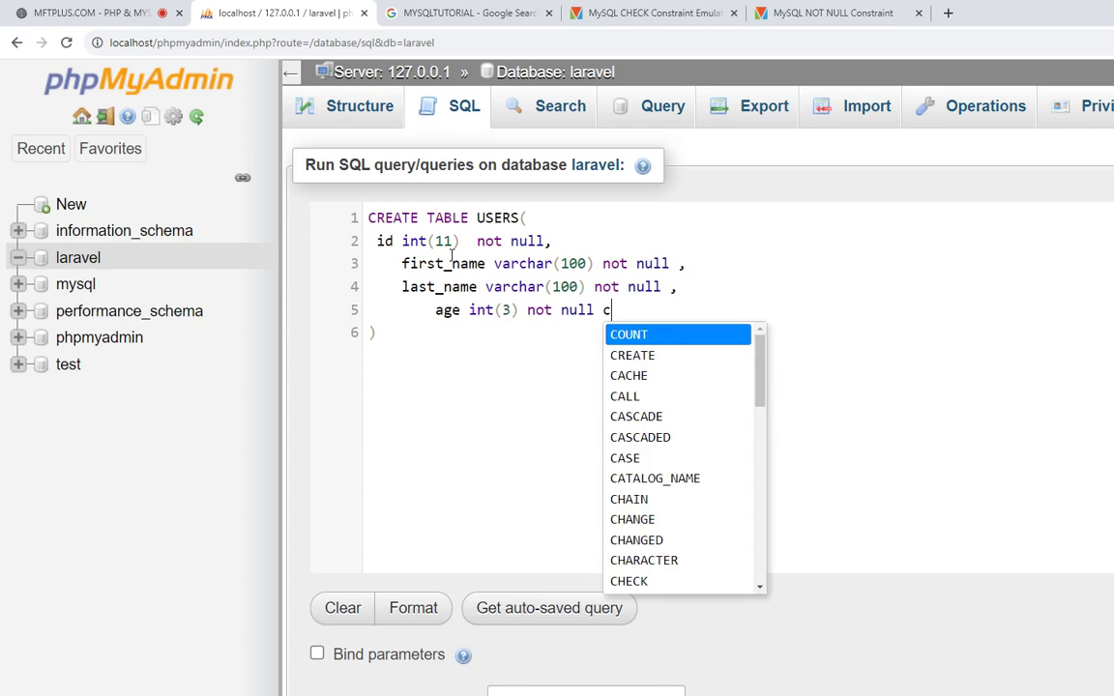
pyautogui.write('he')
pyautogui.press('Return')
pyautogui.write('()')
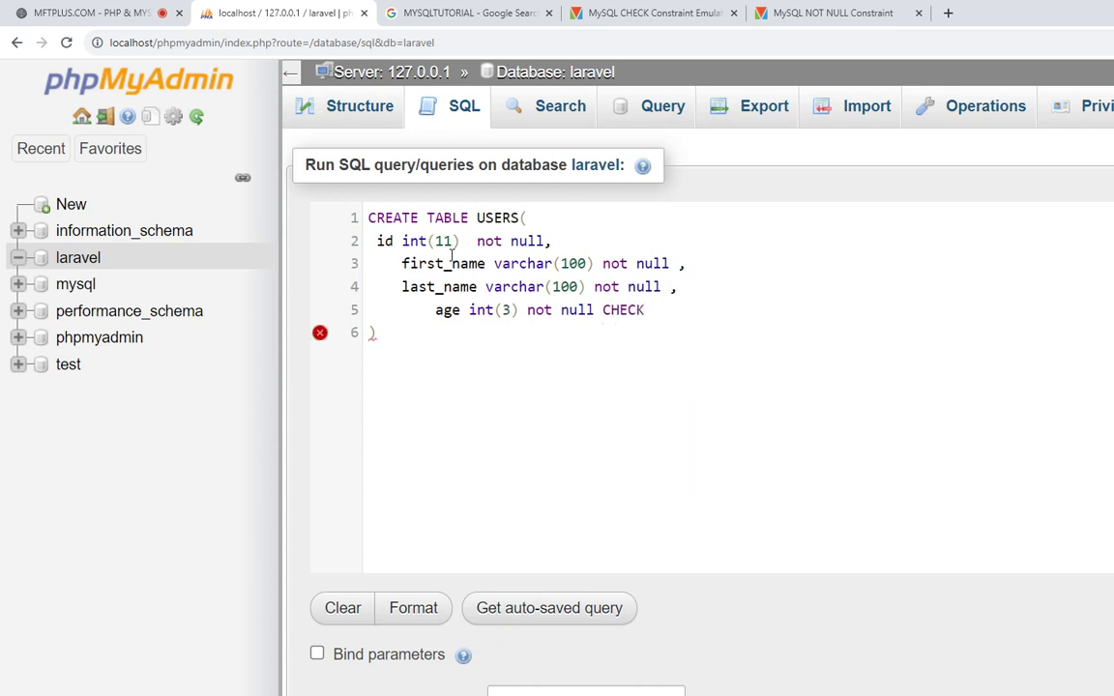
pyautogui.write('age')
pyautogui.write('>18')
pyautogui.press('Right')
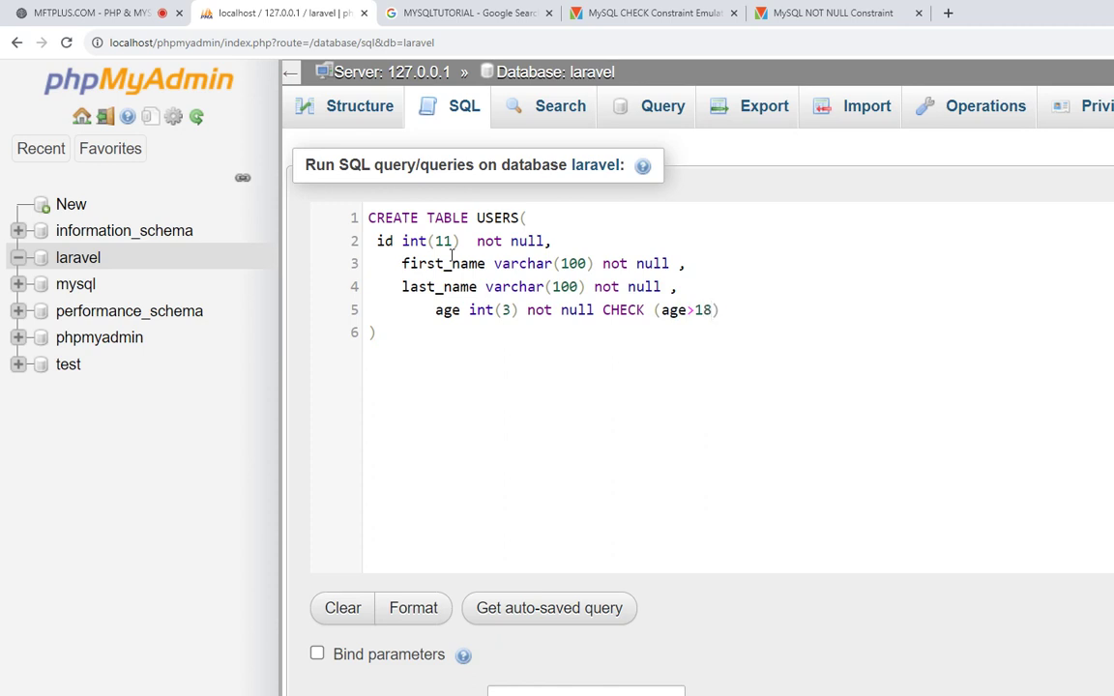
pyautogui.write(',')
# Add a city varchar(100) not null column with CHECK (city='tehran')
pyautogui.press('Return')
pyautogui.write('city ')
pyautogui.write('varchar')
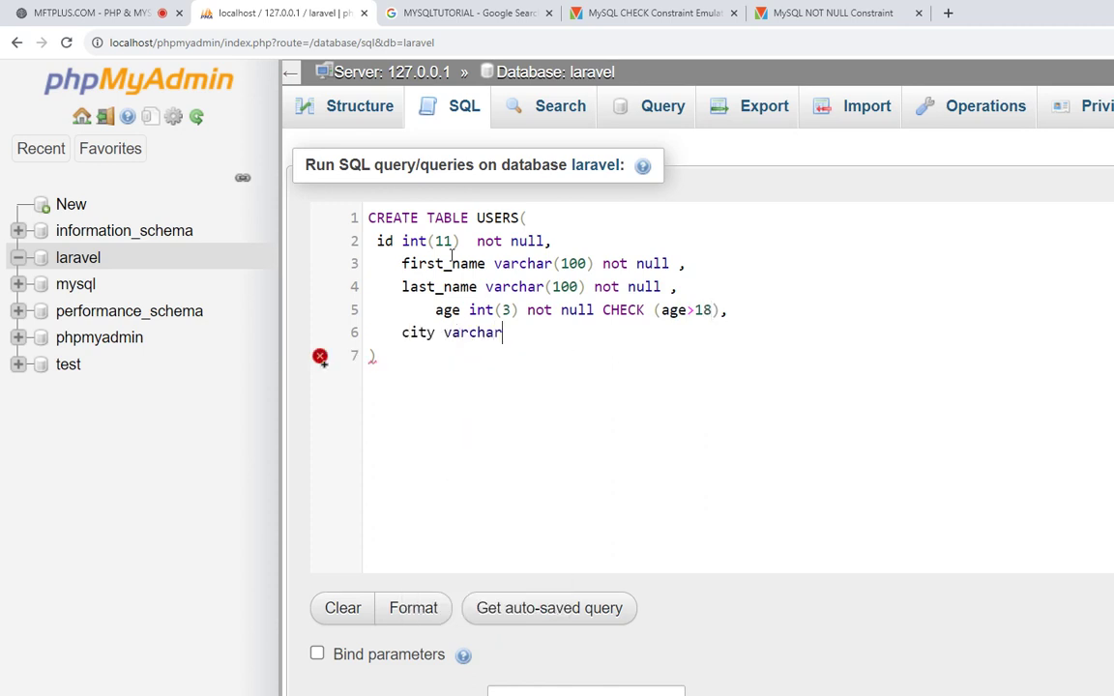
pyautogui.write('()')
pyautogui.press('Left')
pyautogui.write('1')
pyautogui.write('00')
pyautogui.press('Right')
pyautogui.write('bo')
pyautogui.press('BackSpace')
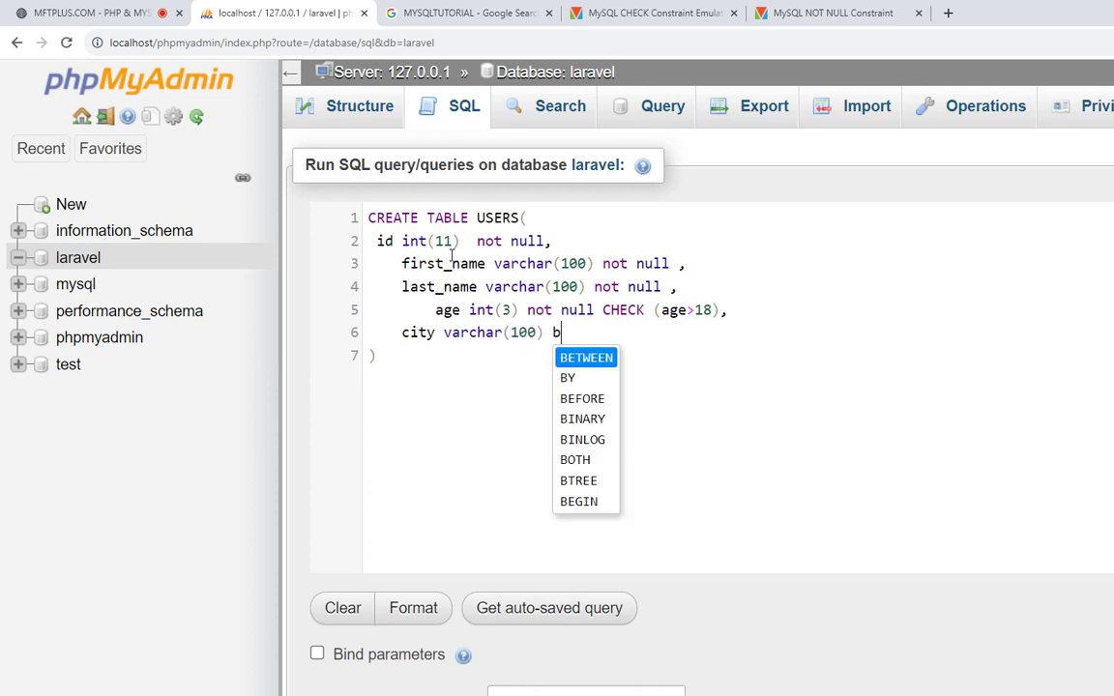
pyautogui.press('BackSpace')
pyautogui.write('not null')
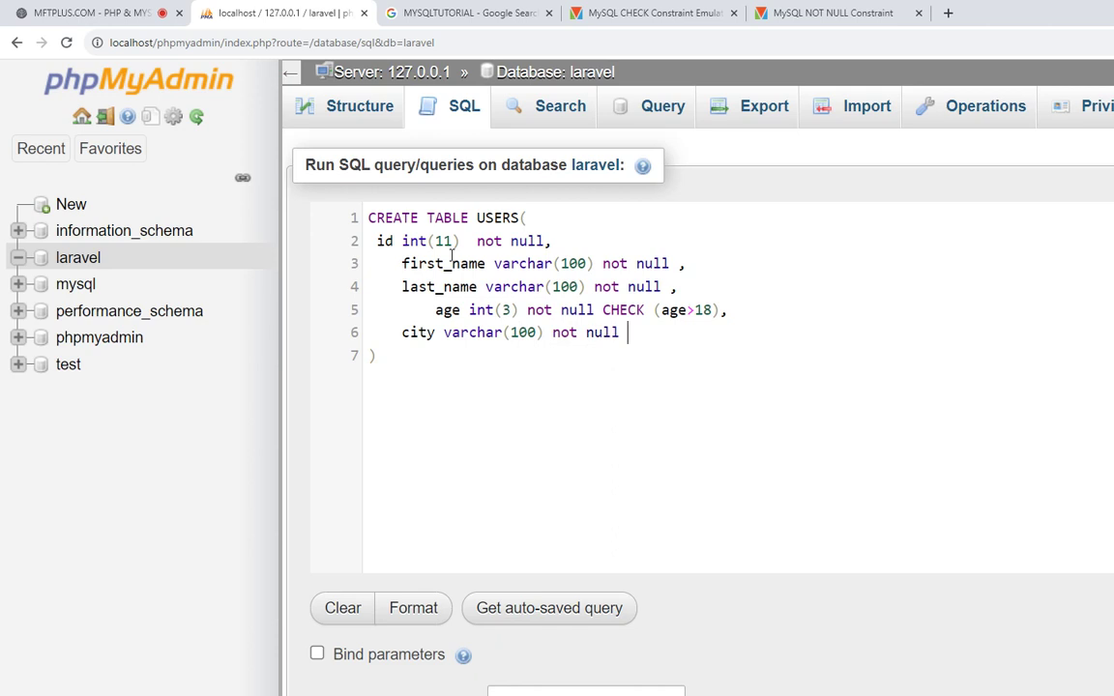
pyautogui.write(' chec')
pyautogui.press('Return')
pyautogui.write('(')
pyautogui.write('city=')
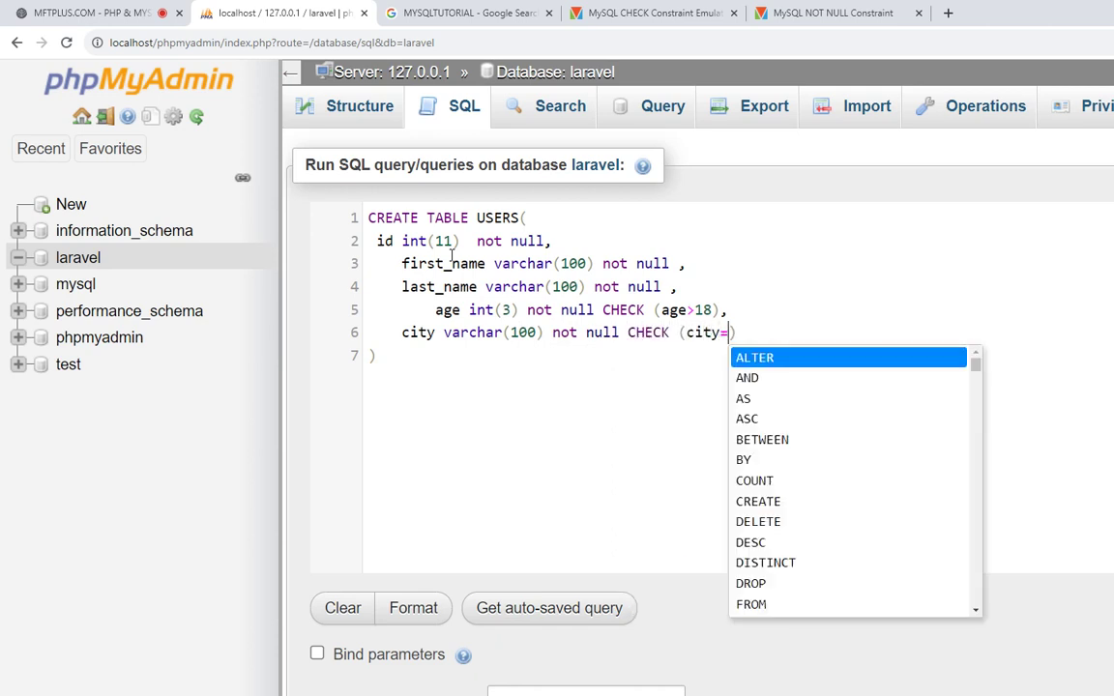
pyautogui.write("'te")
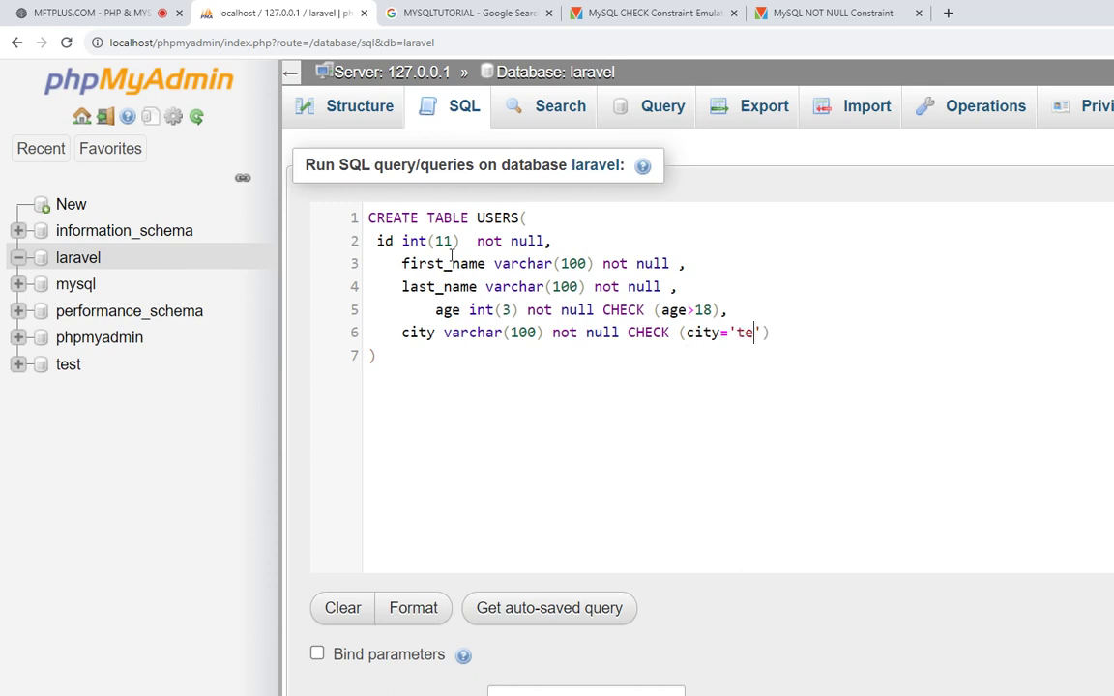
pyautogui.write('hran')
pyautogui.press('End')
# Copy the whole CREATE TABLE query into a new browser tab as a backup
pyautogui.hotkey('ctrl', 'a')
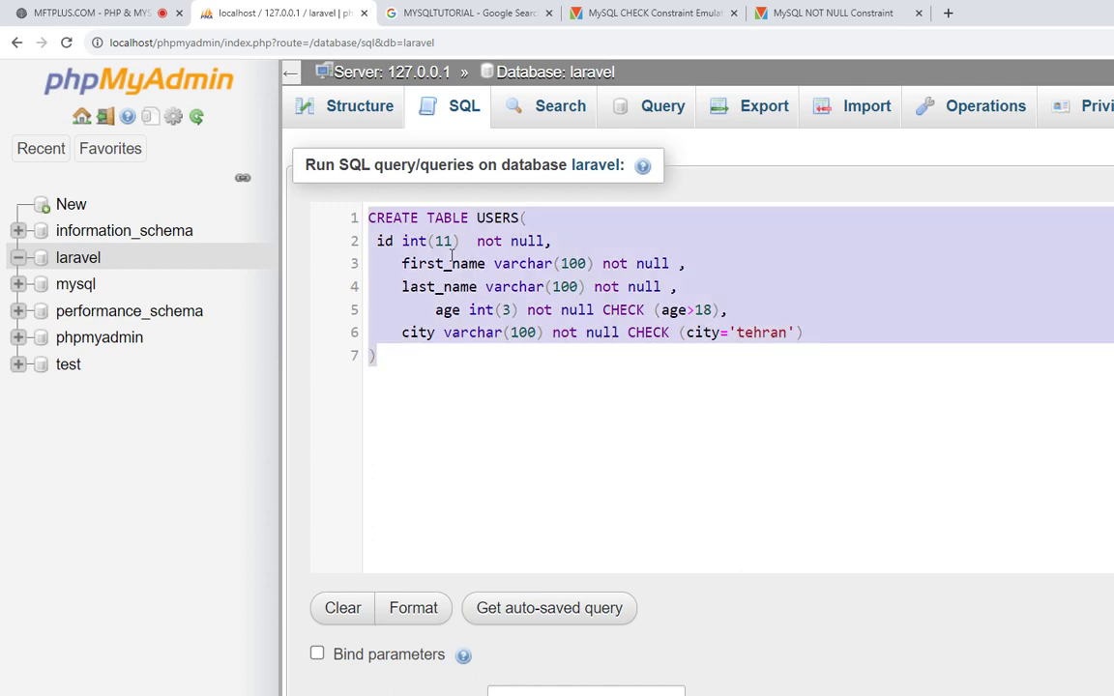
pyautogui.hotkey('ctrl', 'c')
pyautogui.hotkey('ctrl', 't')
pyautogui.hotkey('ctrl', 'v')
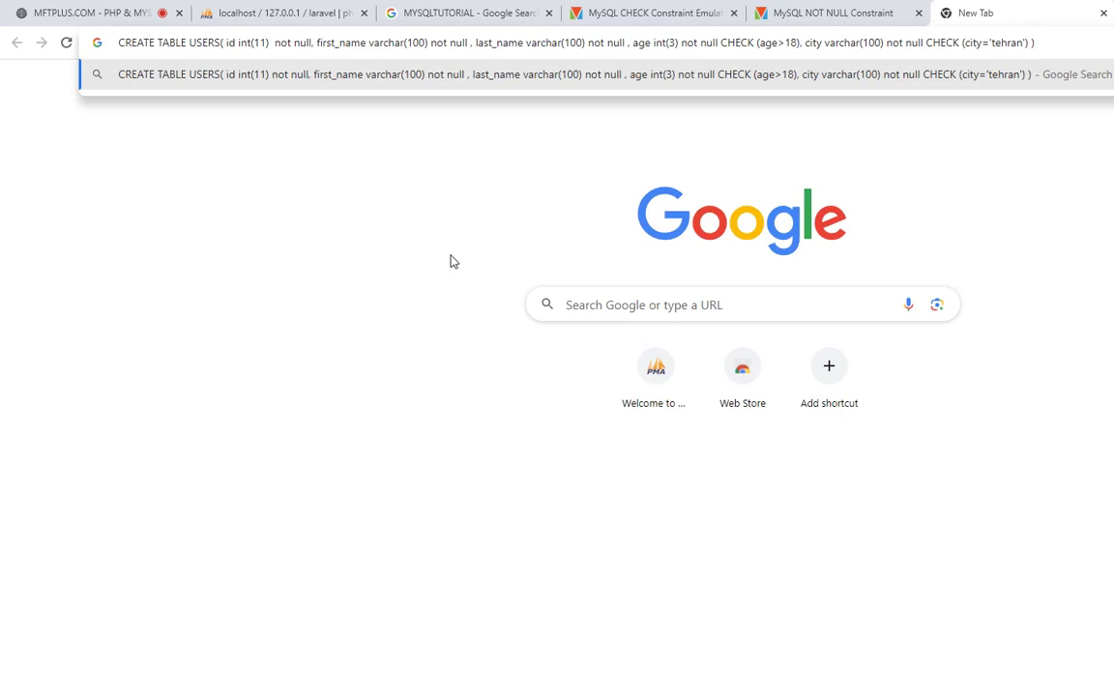
pyautogui.click(271, 13)
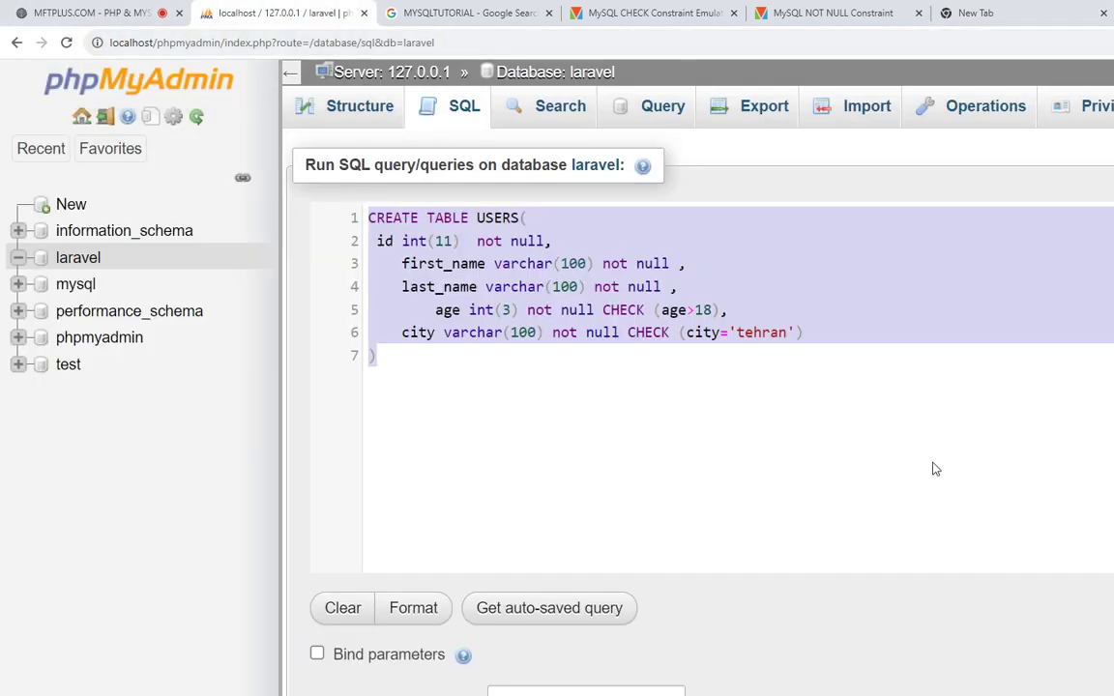
pyautogui.click(376, 356)
pyautogui.scroll(-1, 697, 387)
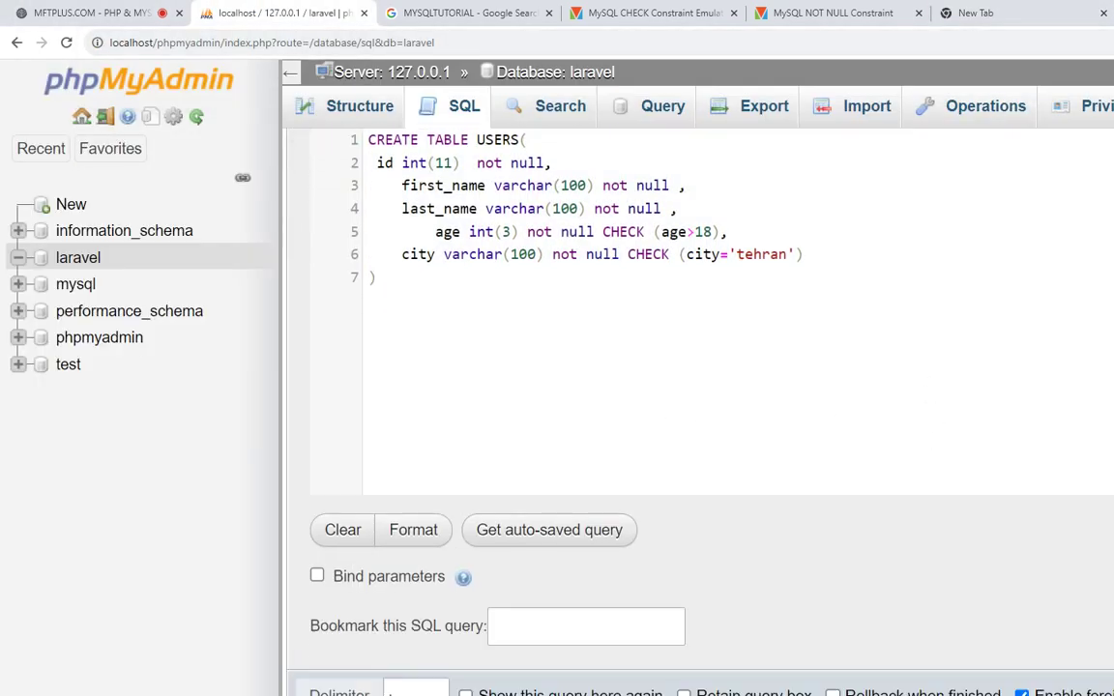
# Run the CREATE TABLE USERS query, then run SHOW CREATE TABLE USERS; to see its definition
pyautogui.hotkey('ctrl', 'Return')
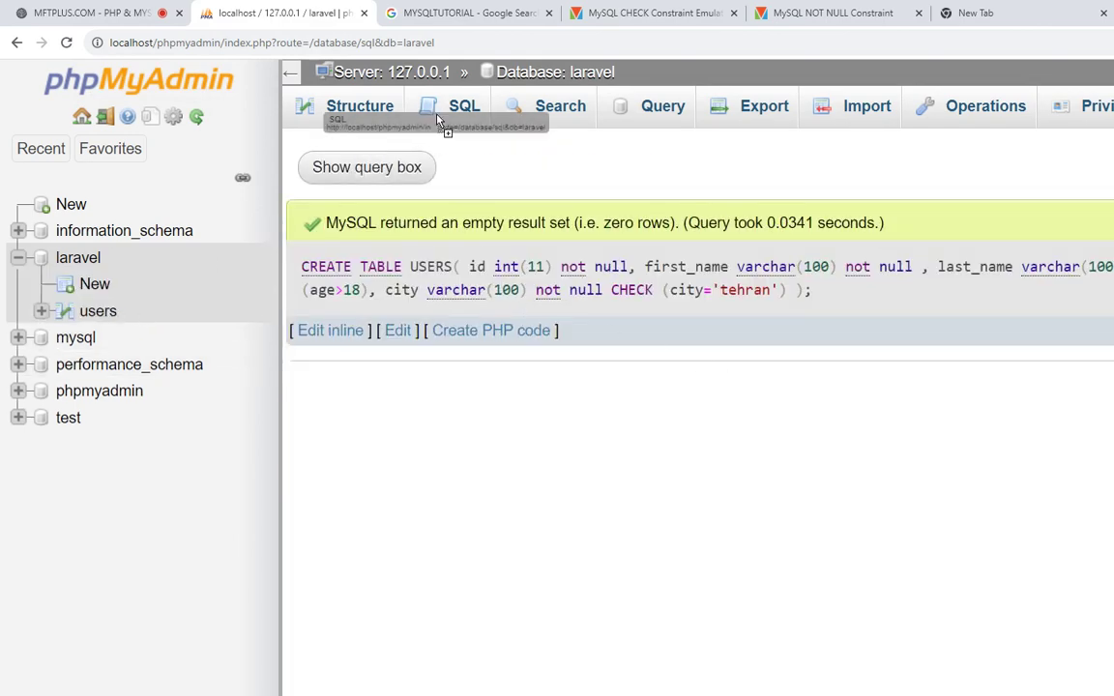
pyautogui.click(450, 120)
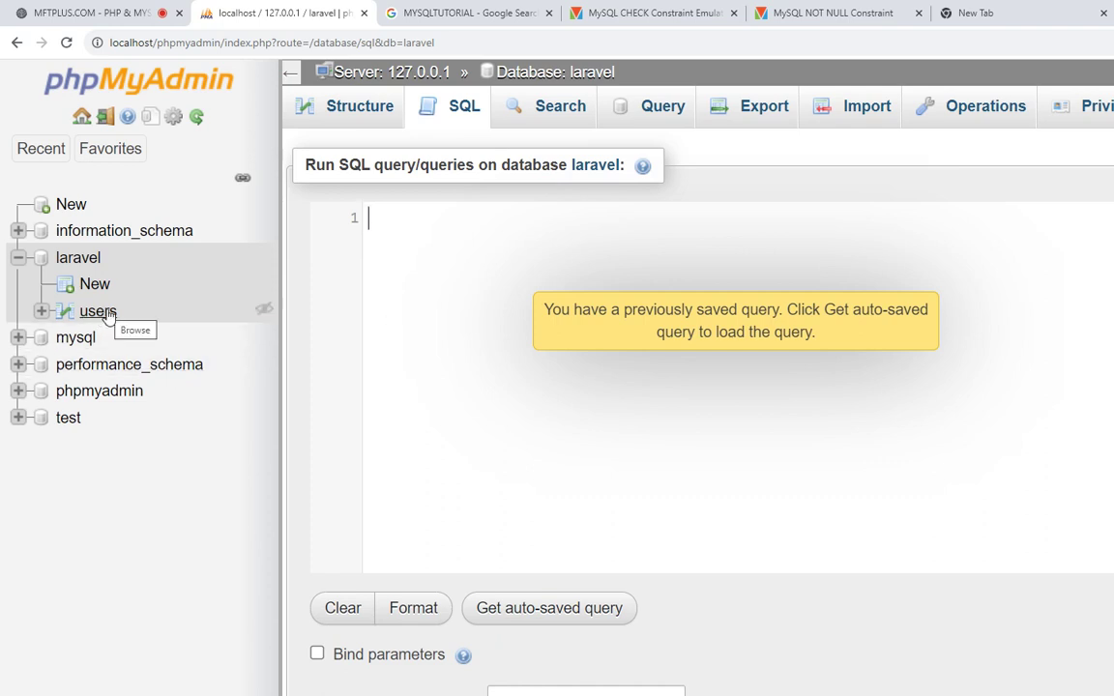
pyautogui.click(373, 219)
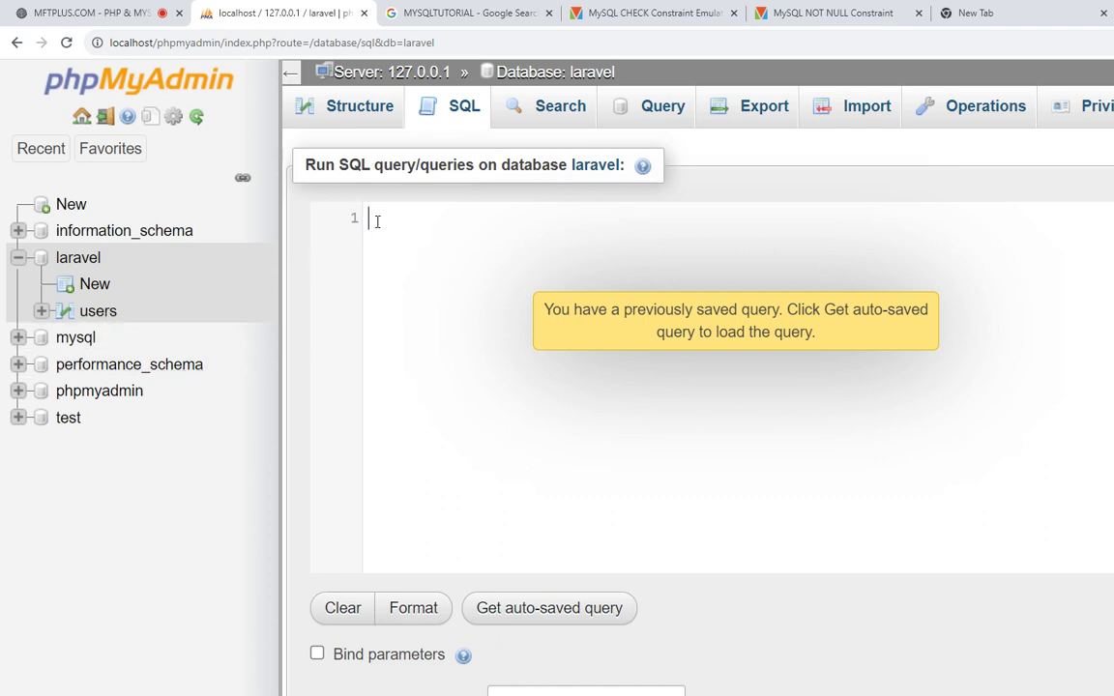
pyautogui.write('sho')
pyautogui.press('Return')
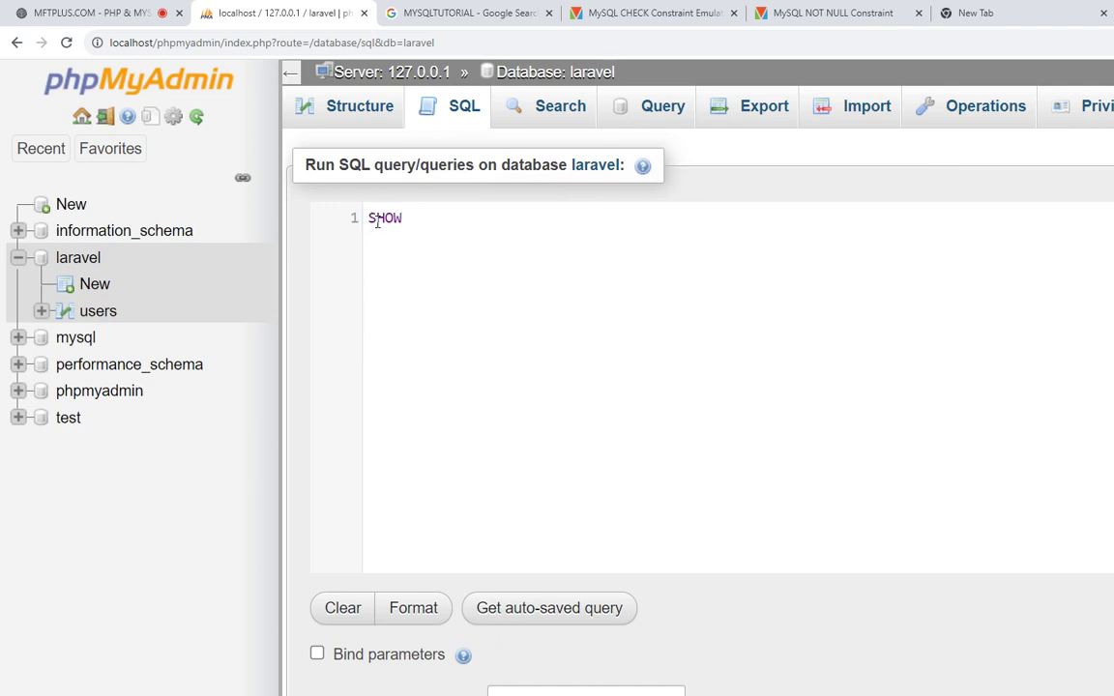
pyautogui.write(' crea')
pyautogui.press('Return')
pyautogui.write('tab')
pyautogui.press('Return')
pyautogui.write('US')
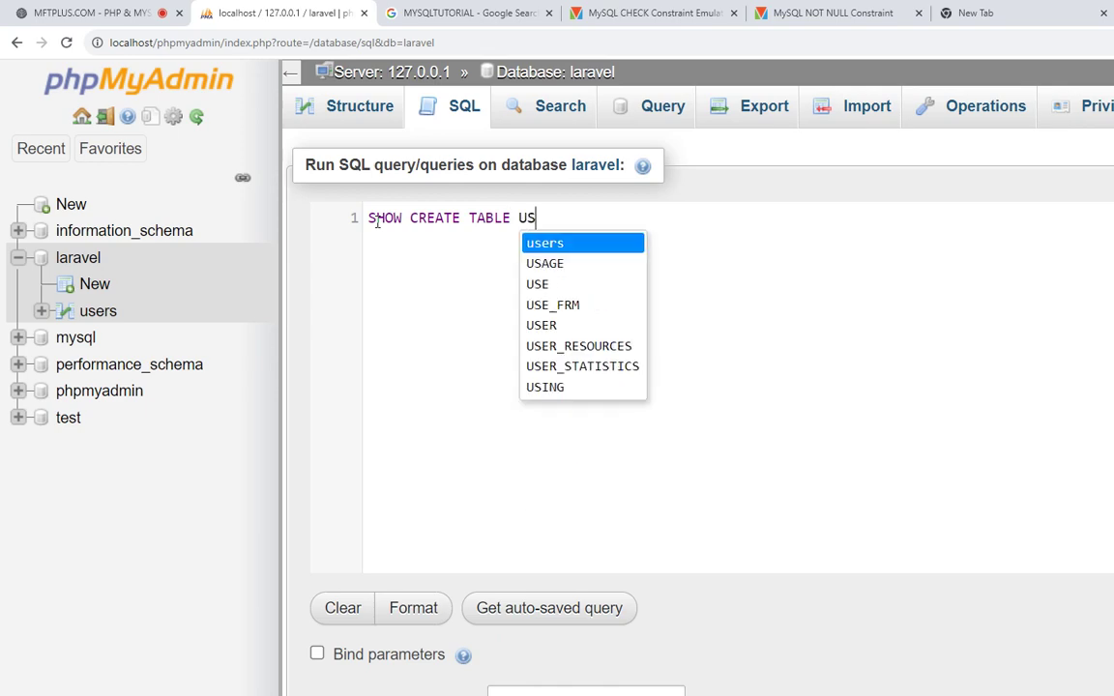
pyautogui.write('ERS;')
pyautogui.scroll(-1, 697, 387)
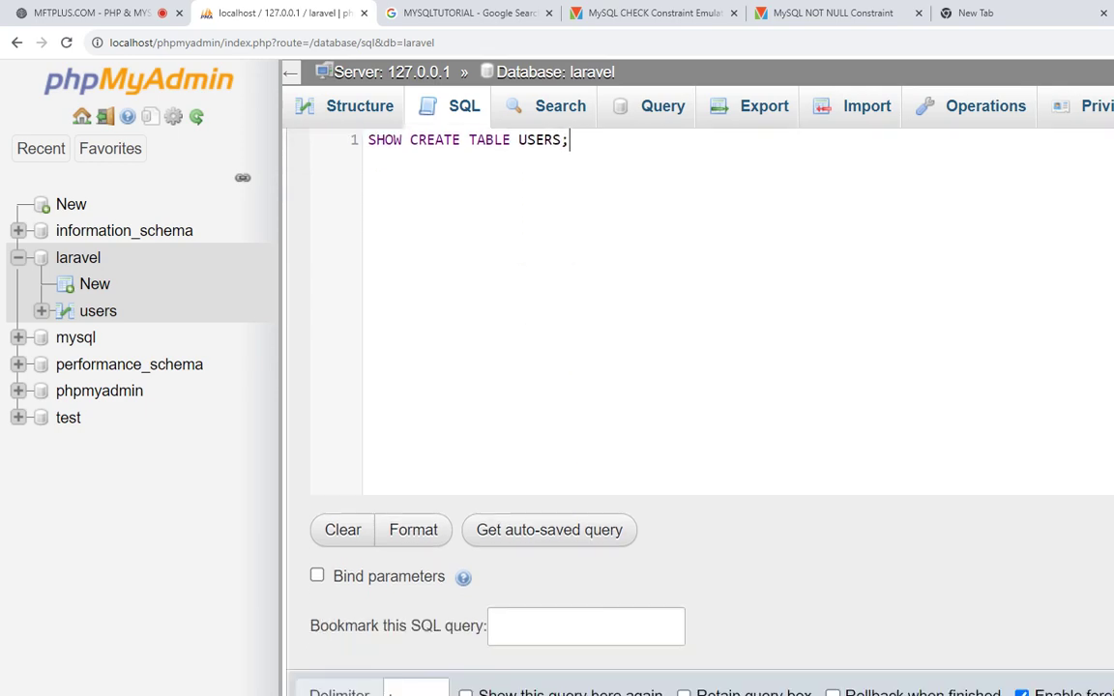
pyautogui.hotkey('ctrl', 'Return')
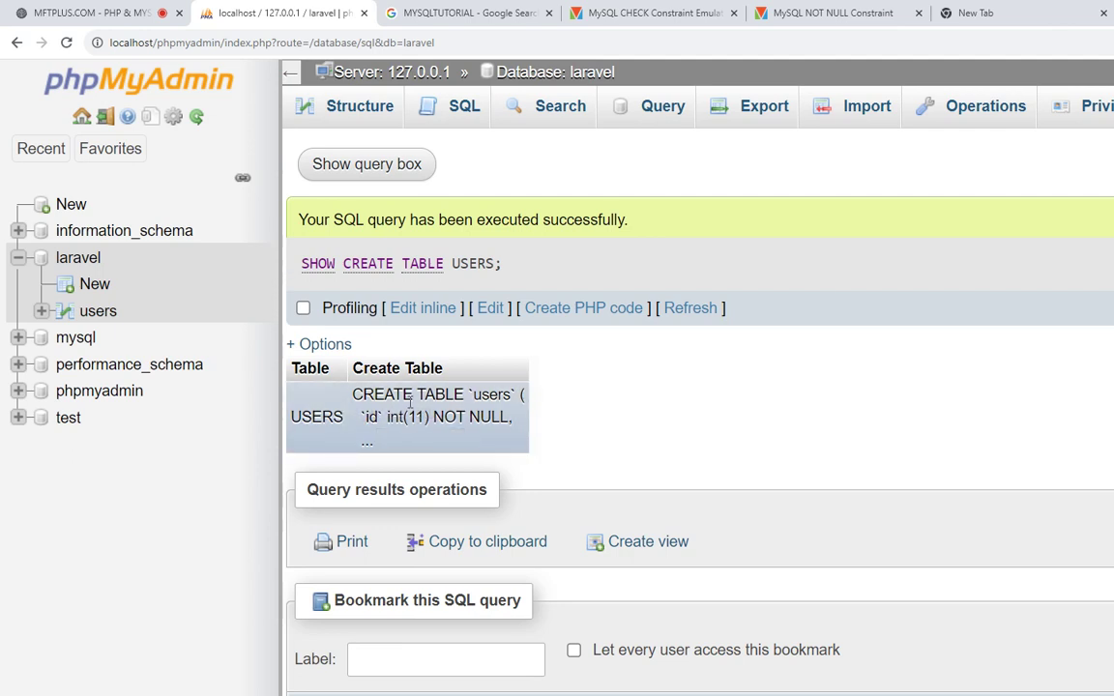
# Switch the result display options to Full texts to see the whole definition
pyautogui.click(317, 344)
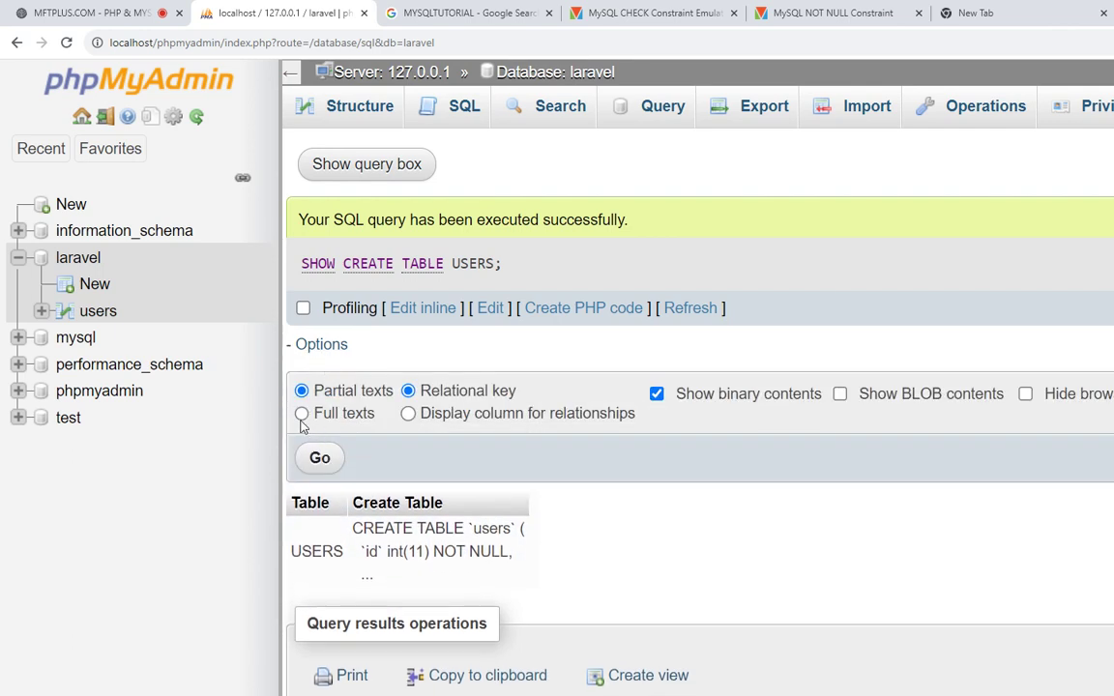
pyautogui.click(302, 414)
pyautogui.click(317, 460)
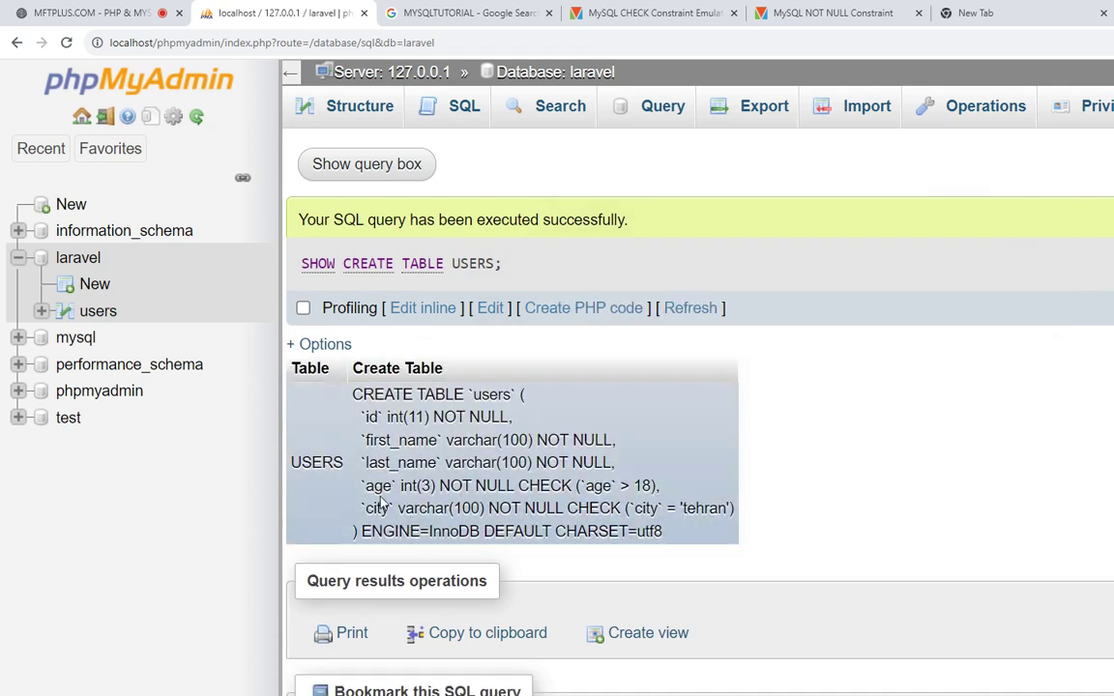
# Highlight the CHECK clauses on the age and city lines of the definition
pyautogui.moveTo(364, 485); pyautogui.dragTo(572, 485)
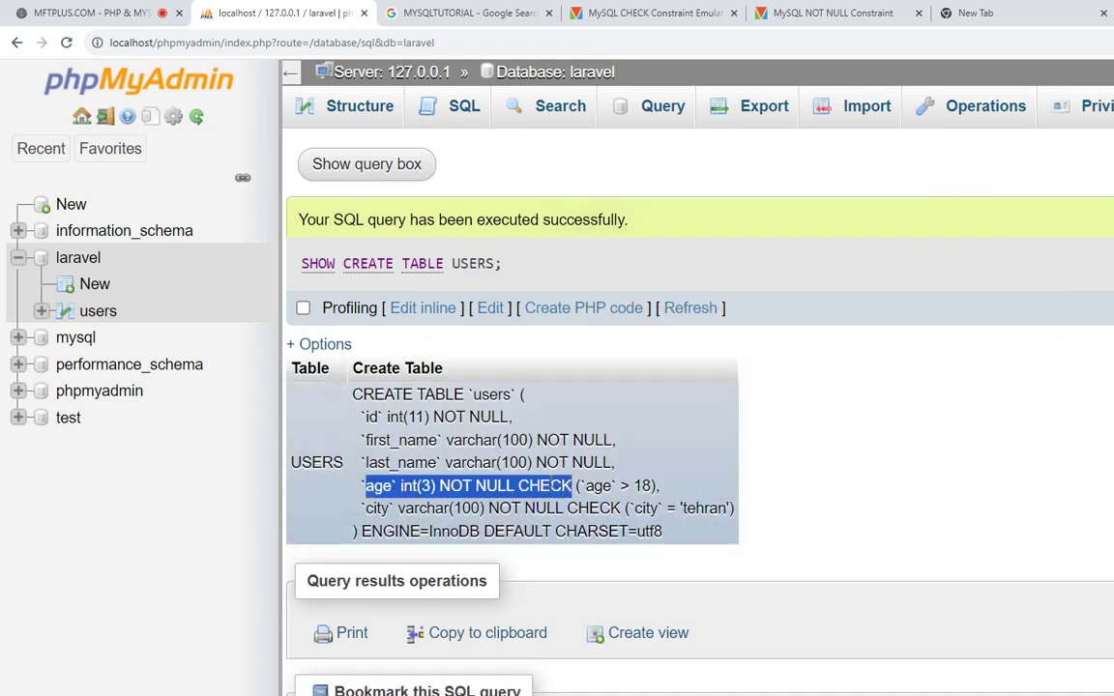
pyautogui.doubleClick(545, 485)
pyautogui.doubleClick(598, 485)
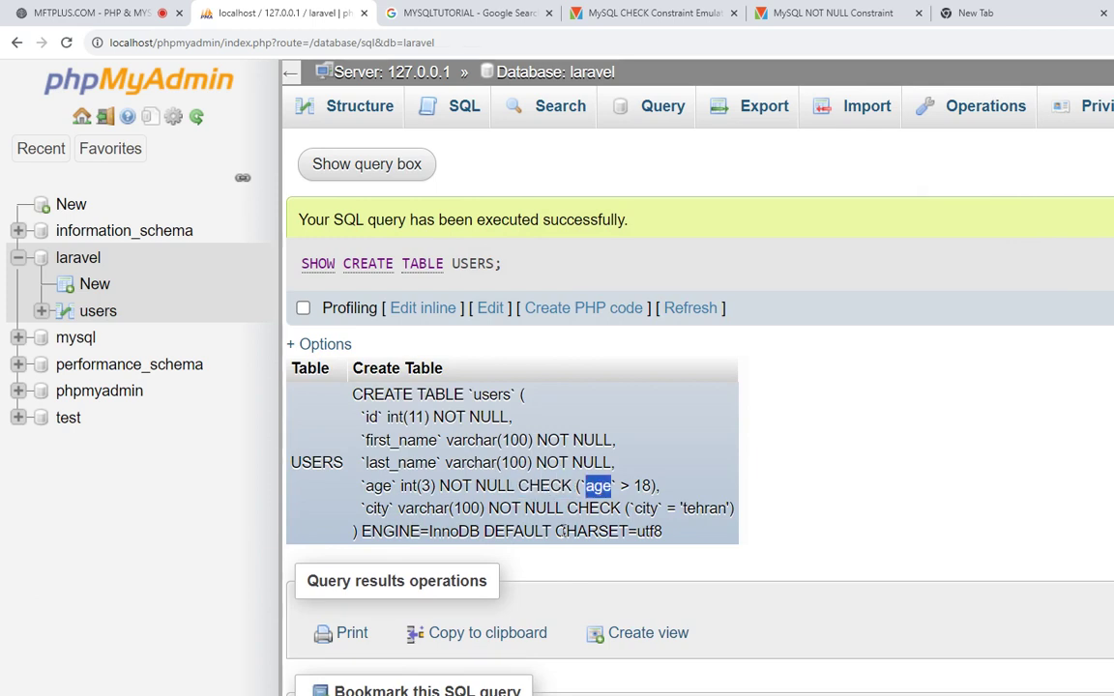
pyautogui.doubleClick(592, 508)
pyautogui.doubleClick(671, 507)
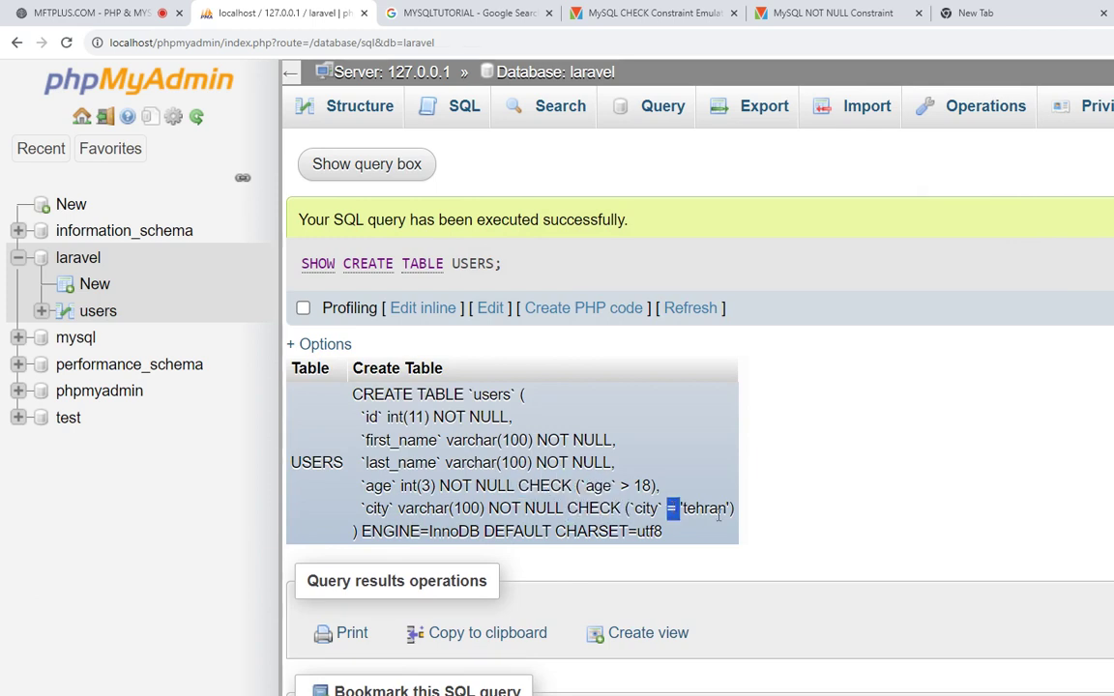
pyautogui.click(677, 530)
pyautogui.moveTo(353, 395); pyautogui.dragTo(393, 510)
pyautogui.click(461, 512)
# Point out NOT NULL, both CHECK clauses, the utf8 charset and InnoDB engine
pyautogui.moveTo(537, 441); pyautogui.dragTo(615, 441)
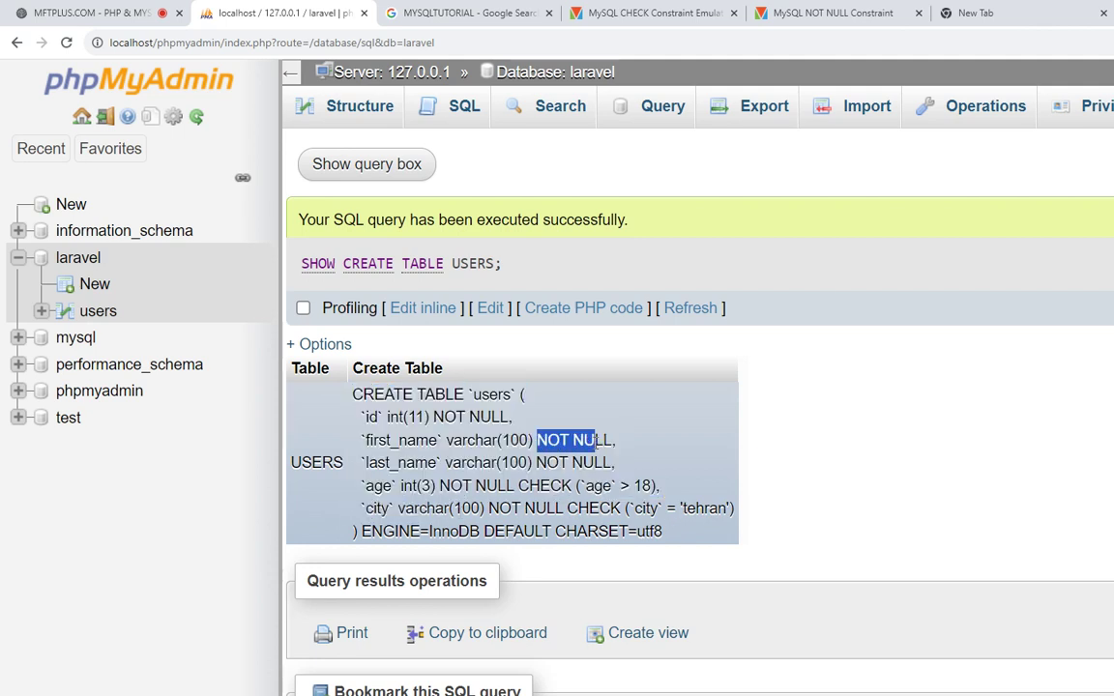
pyautogui.click(578, 485)
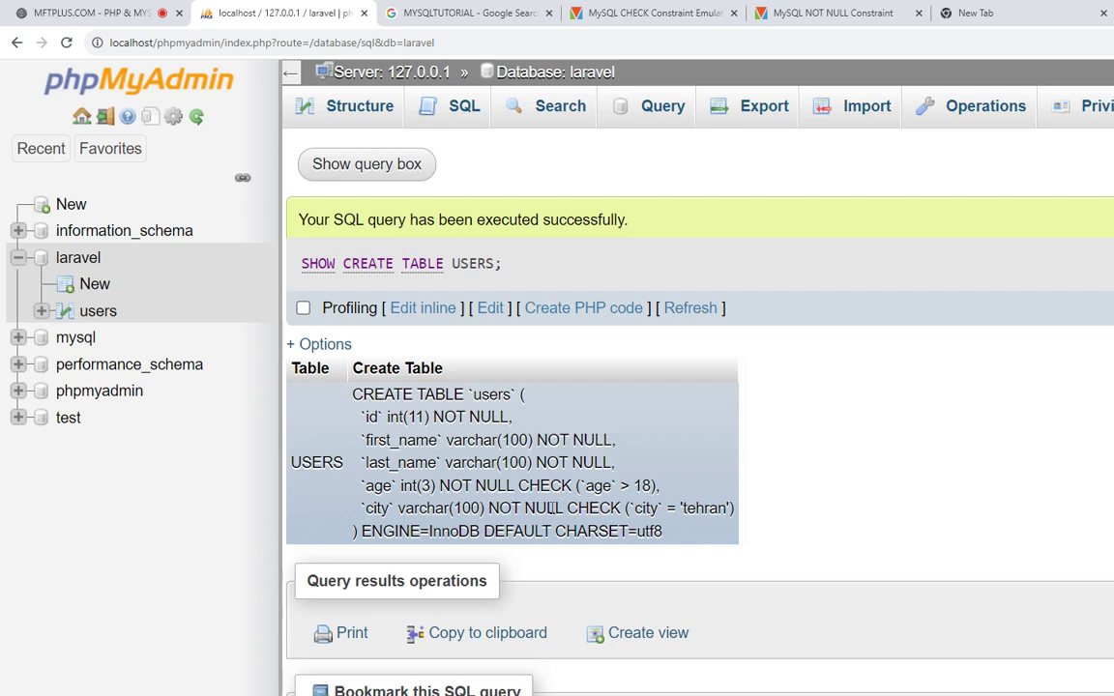
pyautogui.doubleClick(538, 487)
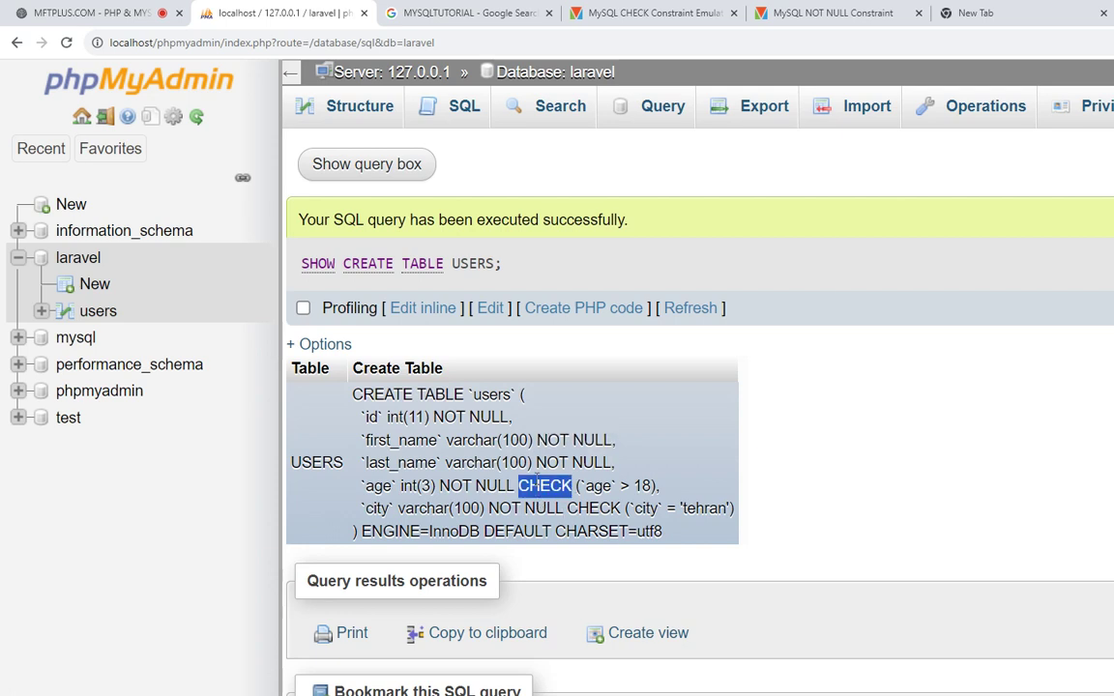
pyautogui.doubleClick(594, 509)
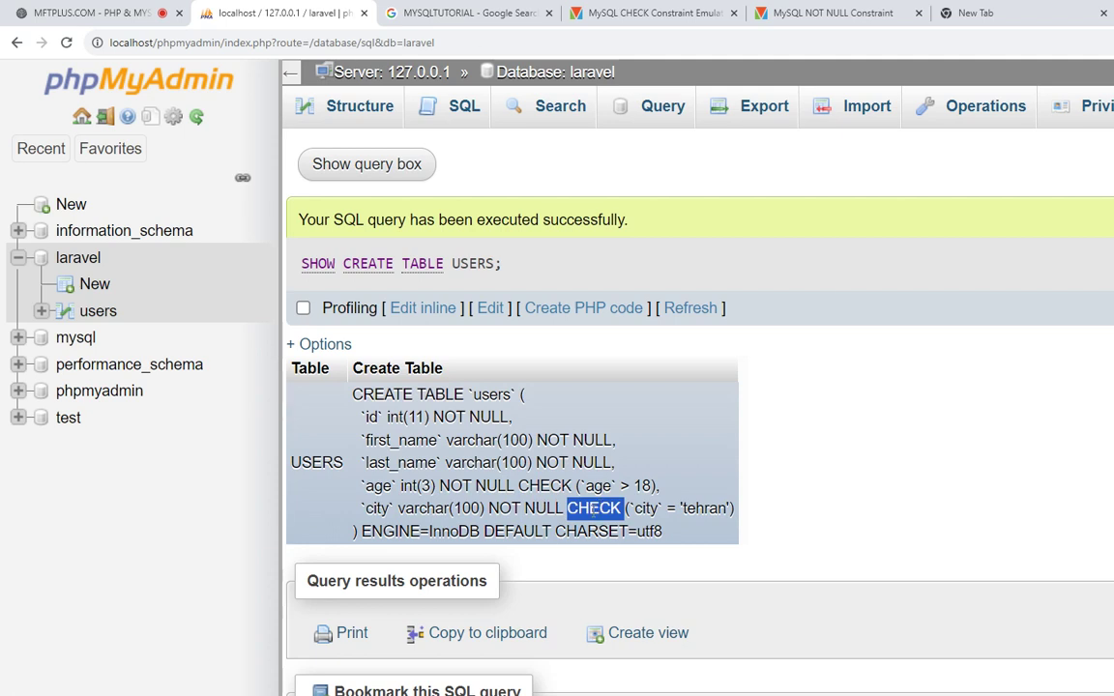
pyautogui.doubleClick(562, 534)
pyautogui.doubleClick(650, 531)
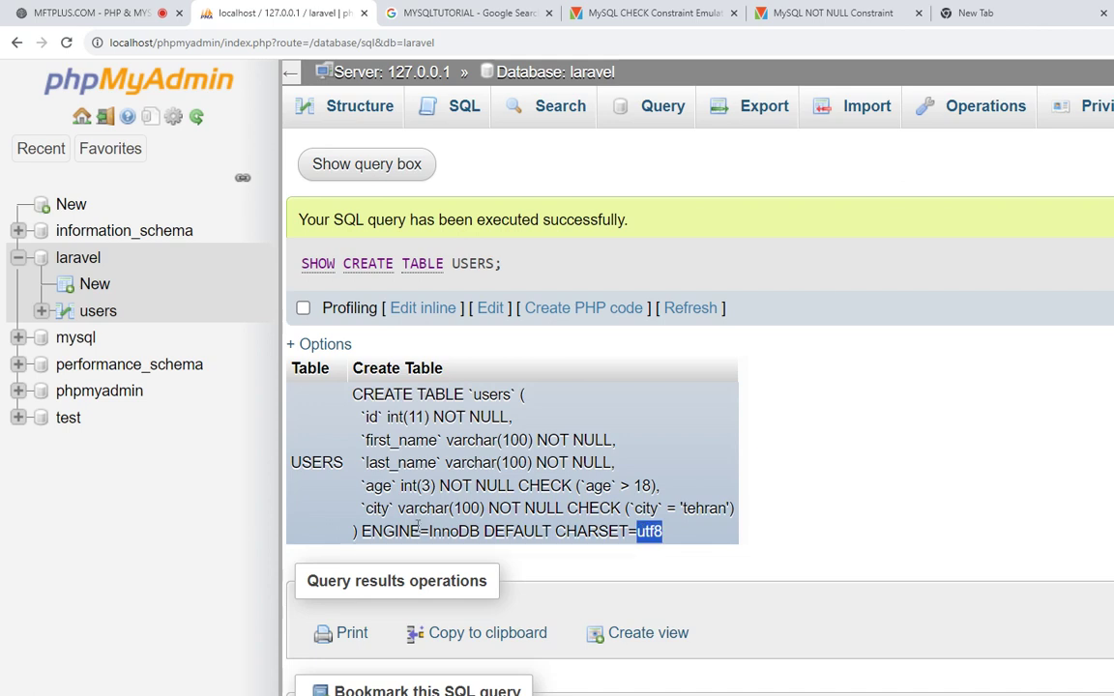
pyautogui.doubleClick(450, 533)
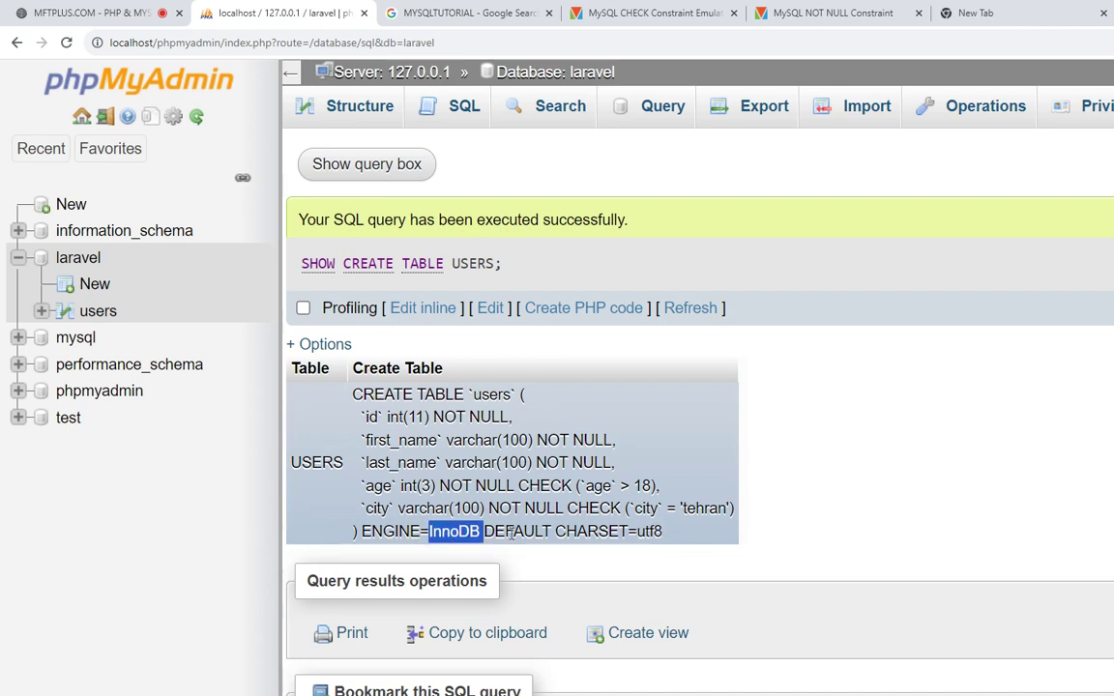
pyautogui.moveTo(352, 395)
pyautogui.mouseDown()
pyautogui.moveTo(610, 533)
pyautogui.moveTo(666, 532)
pyautogui.mouseUp()
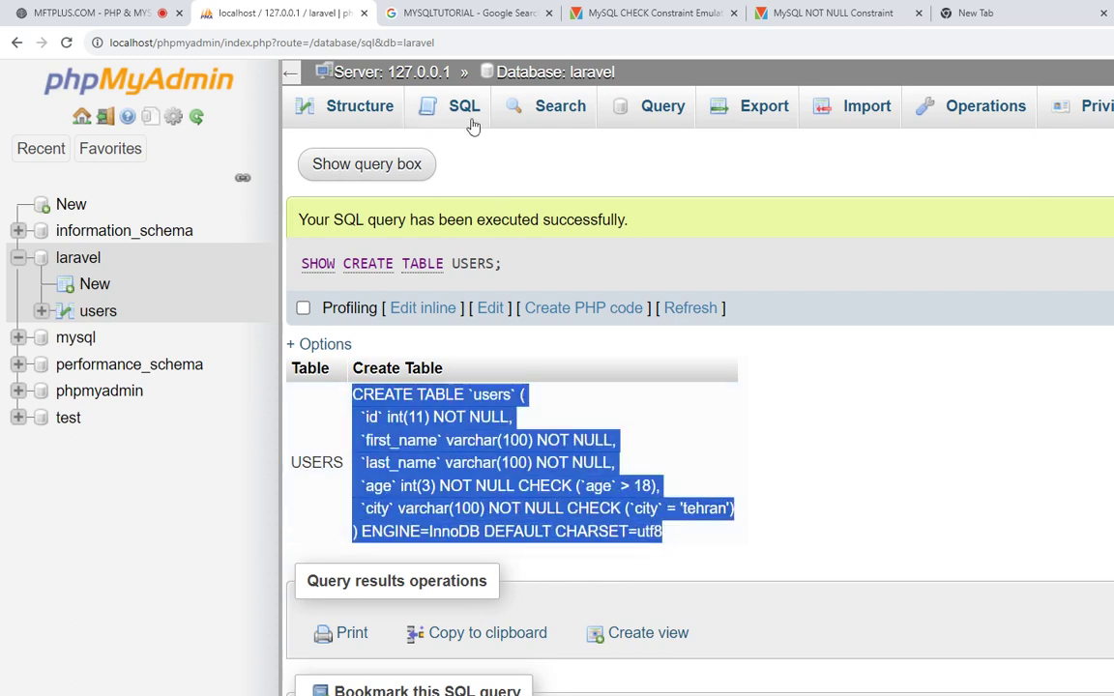
# Browse the users table's rows, then review its column structure
pyautogui.click(96, 310)
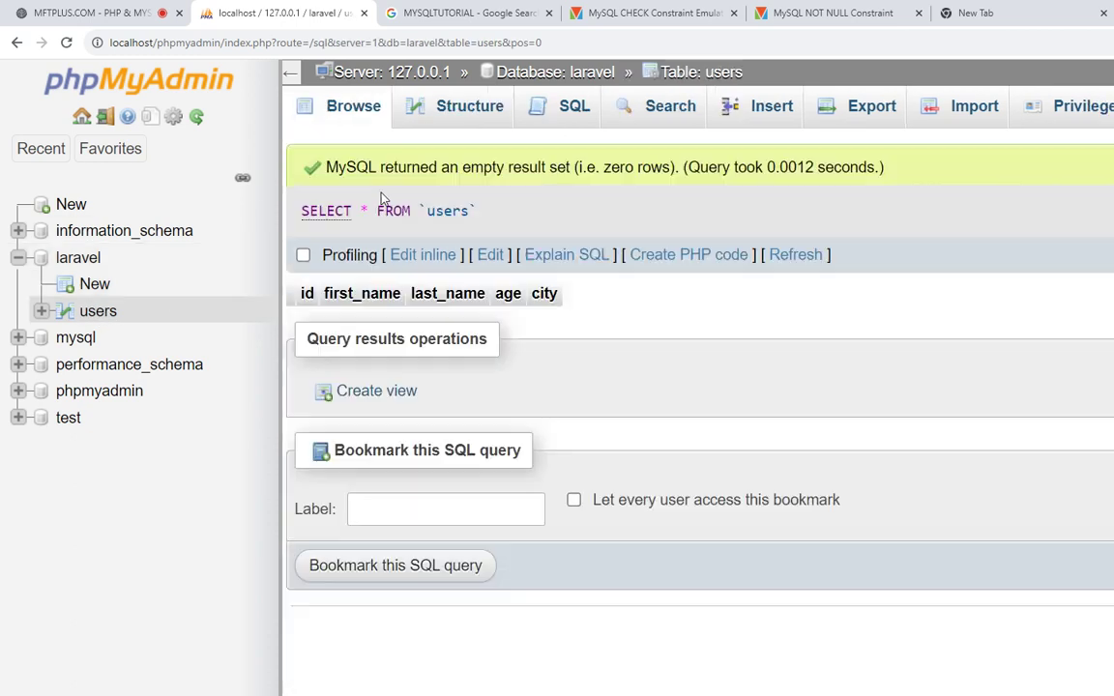
pyautogui.click(454, 108)
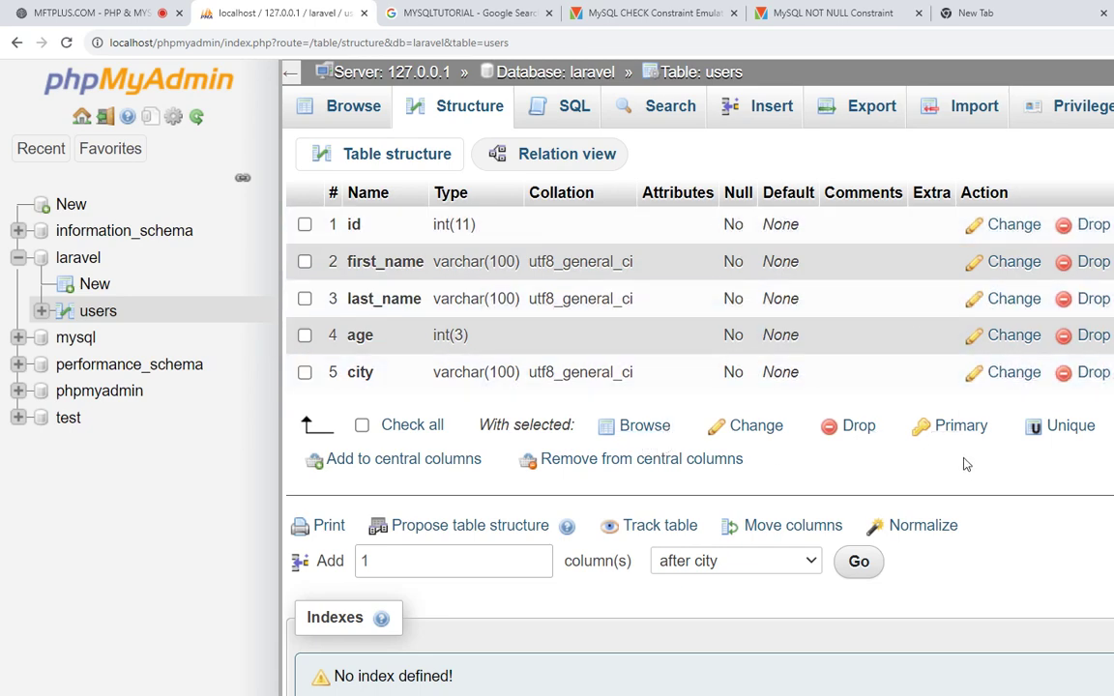
pyautogui.scroll(-3, 913, 537)
pyautogui.scroll(1, 909, 535)
pyautogui.scroll(-1, 906, 532)
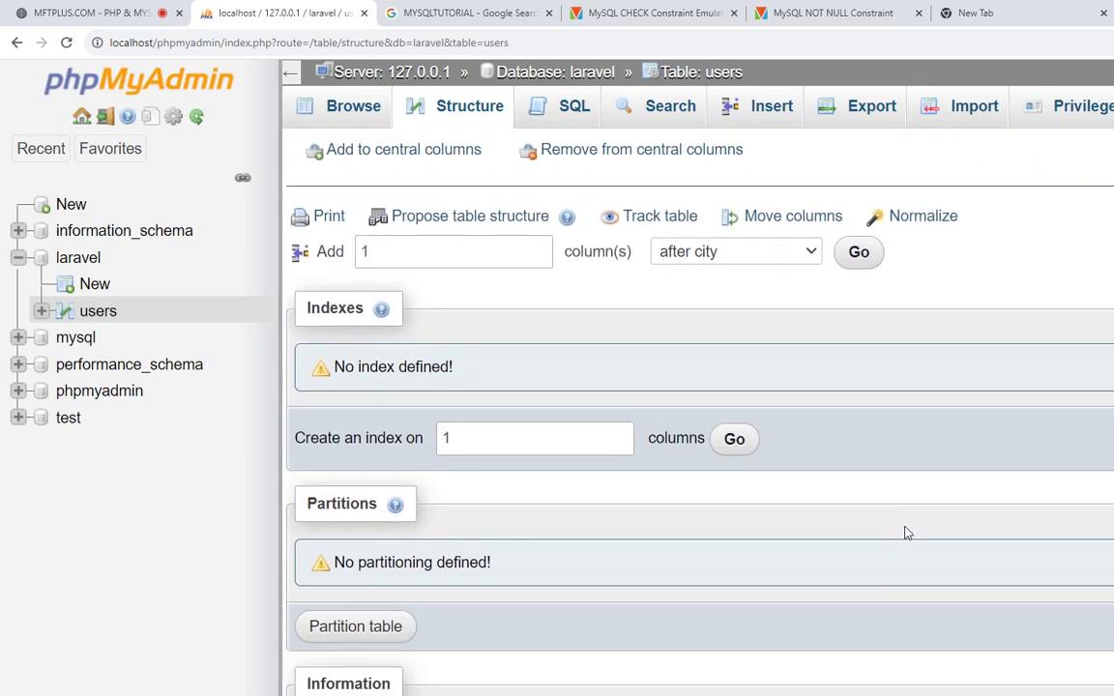
pyautogui.scroll(3, 870, 522)
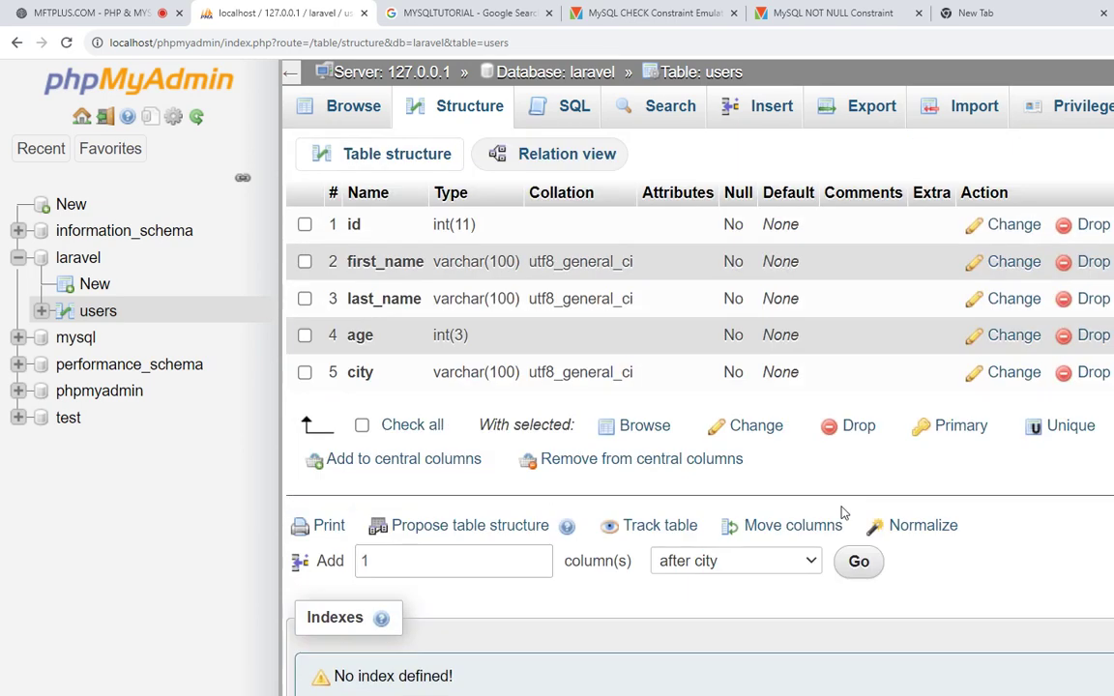
# Run SHOW CREATE TABLE USERS; from the users table's SQL editor
pyautogui.click(563, 107)
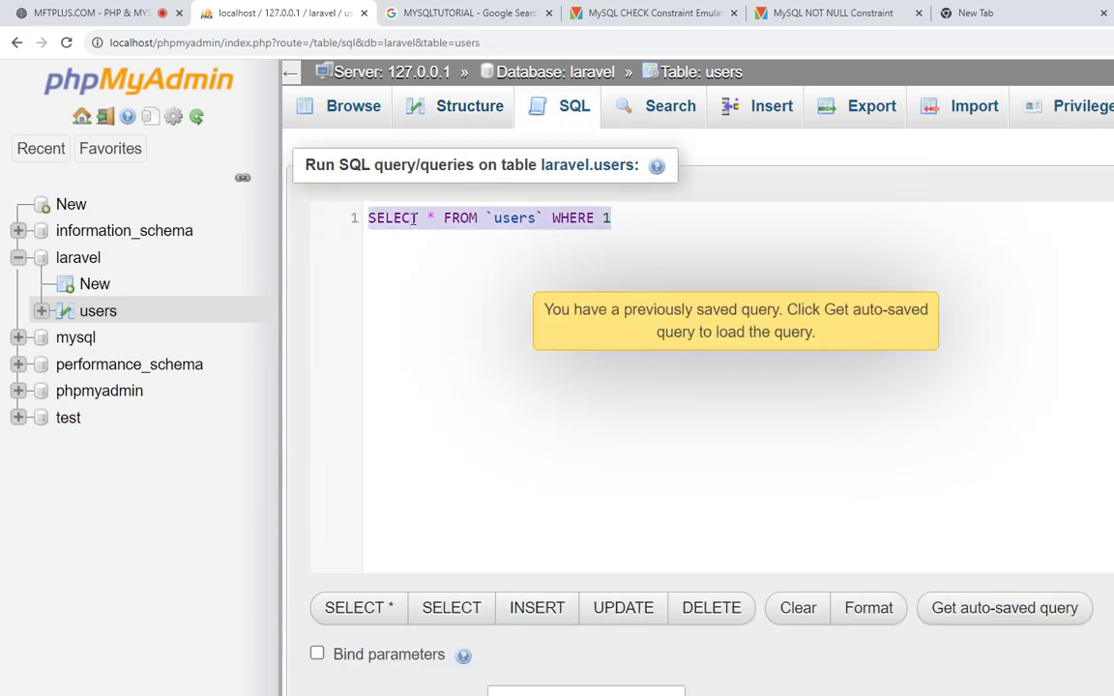
pyautogui.write('SHOW CREA')
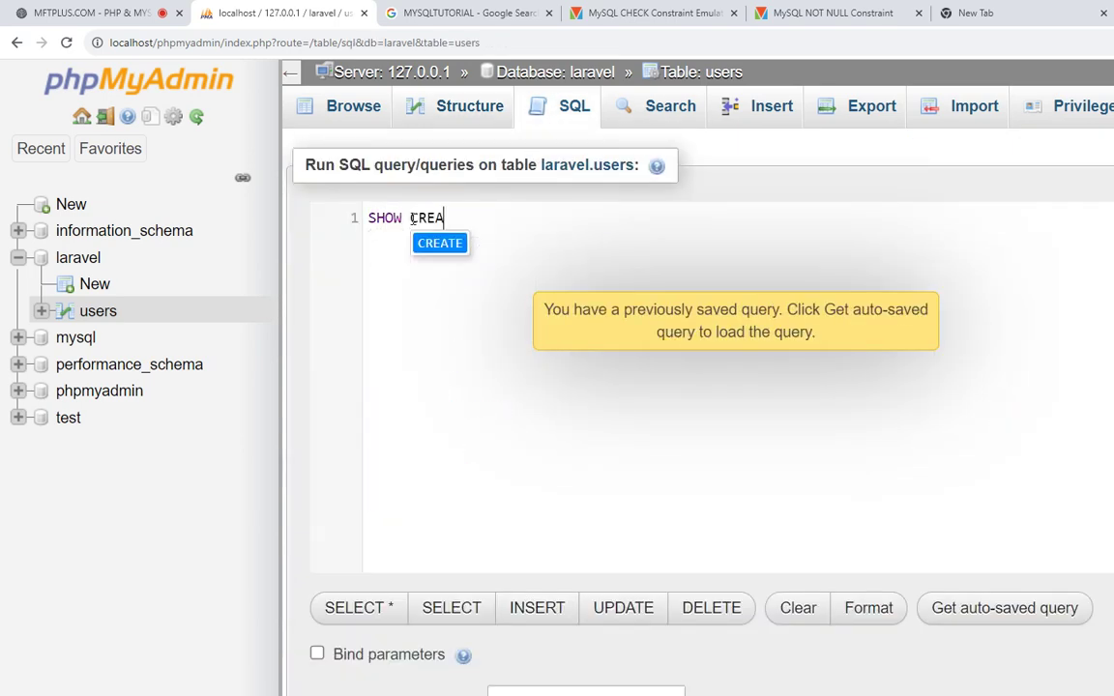
pyautogui.write('TE TABLE ')
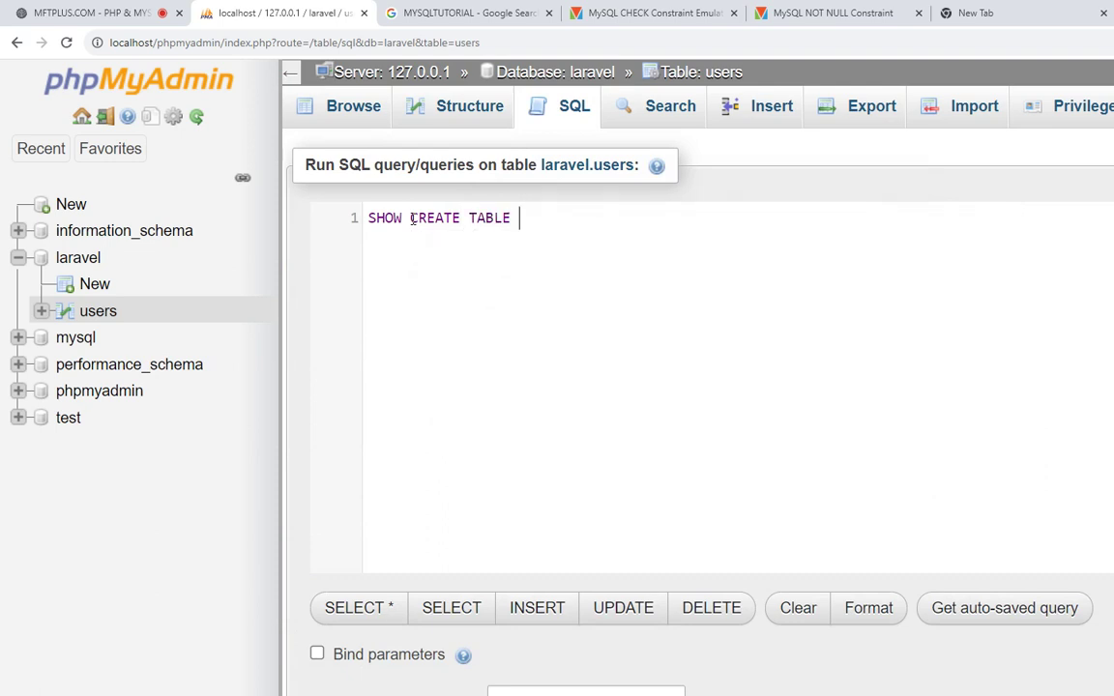
pyautogui.write('USERS;')
pyautogui.scroll(-2, 733, 274)
pyautogui.hotkey('ctrl', 'Return')
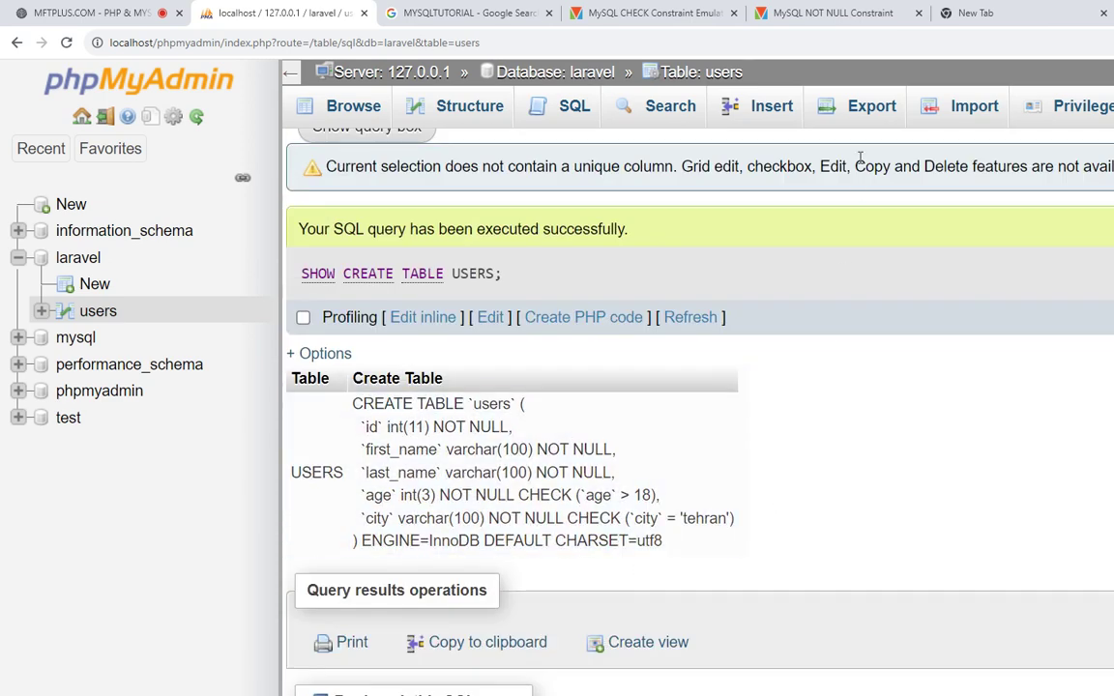
pyautogui.click(827, 13)
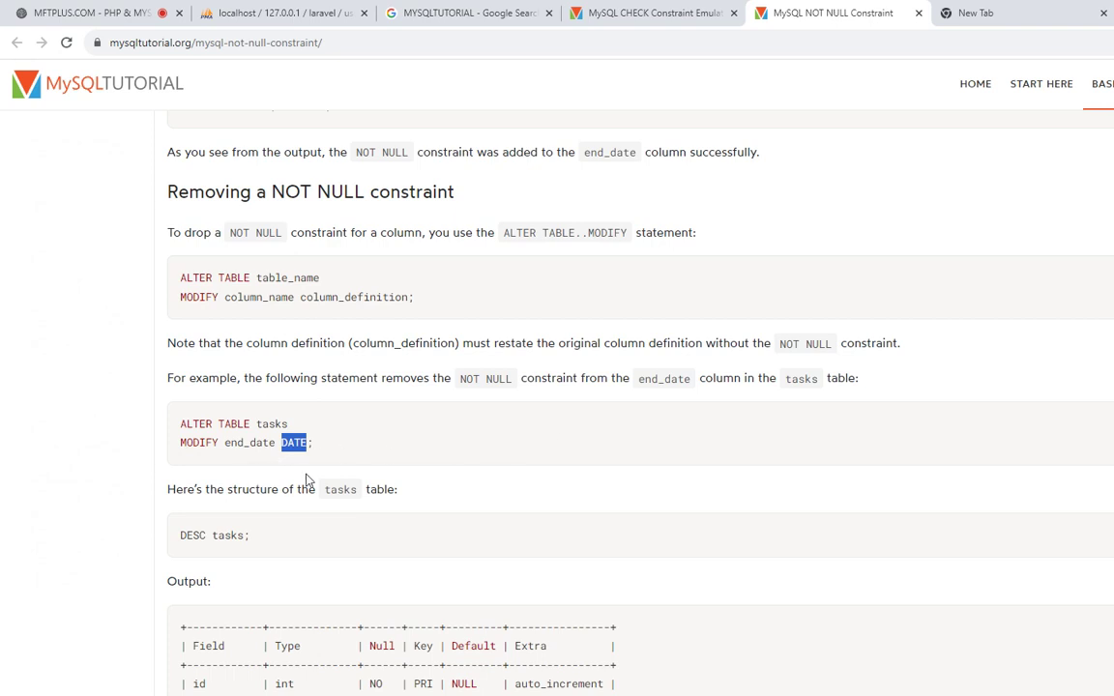
pyautogui.click(232, 406)
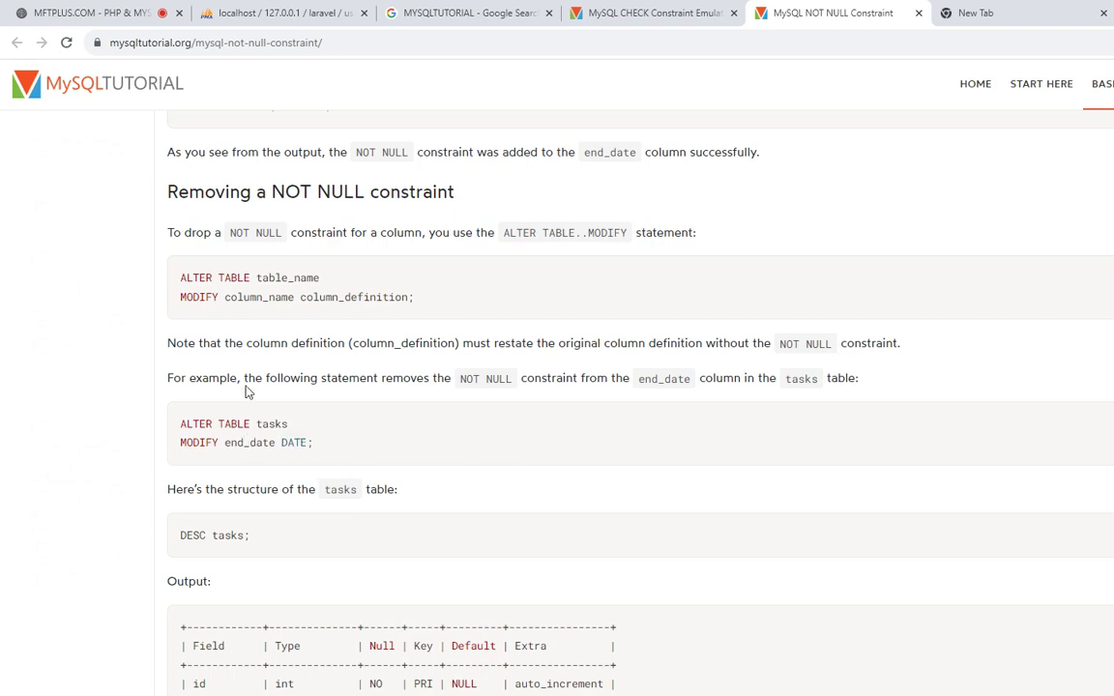
pyautogui.click(600, 12)
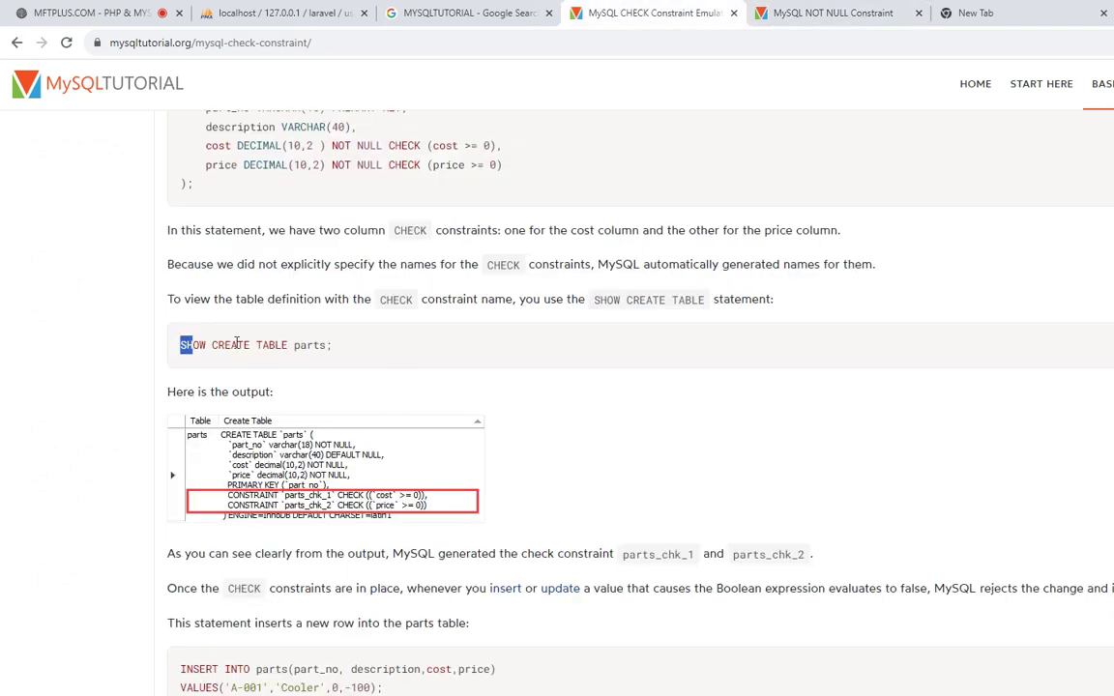
pyautogui.moveTo(182, 345); pyautogui.dragTo(406, 361)
pyautogui.click(420, 363)
pyautogui.scroll(-1, 395, 474)
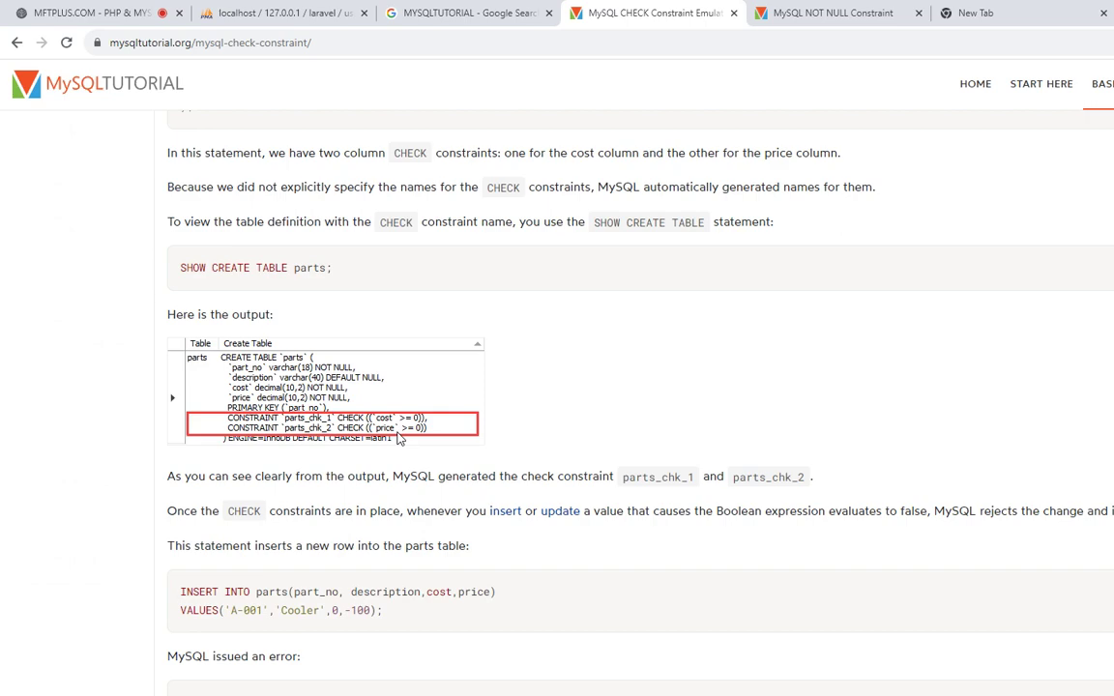
pyautogui.scroll(-3, 399, 438)
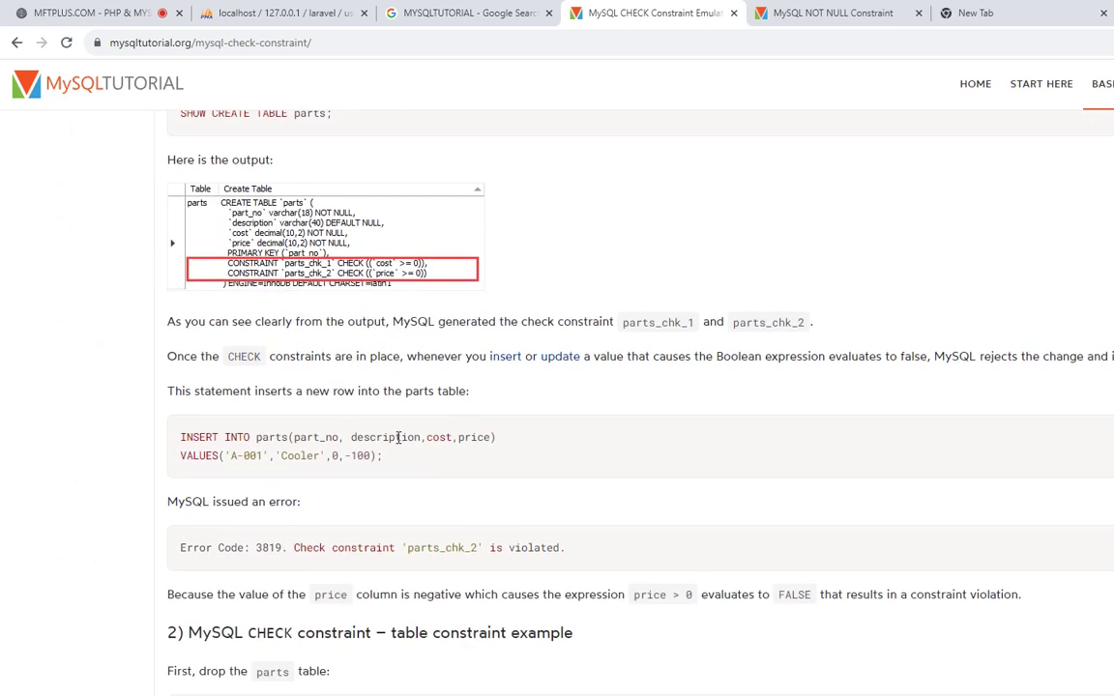
pyautogui.scroll(-5, 398, 439)
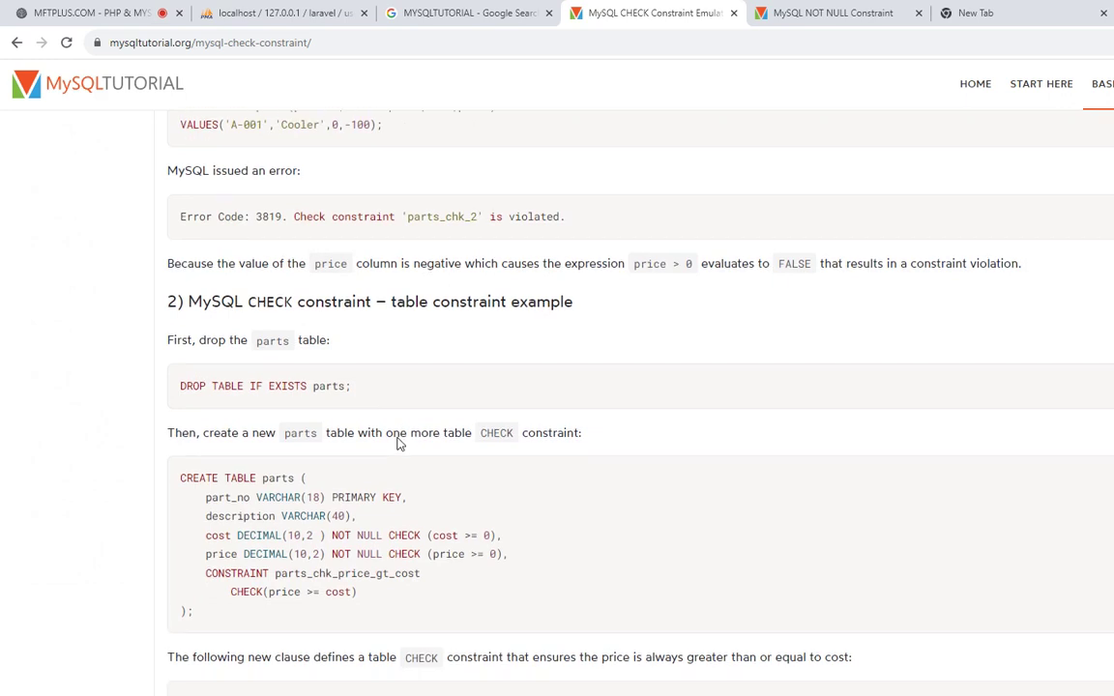
pyautogui.scroll(-1, 398, 442)
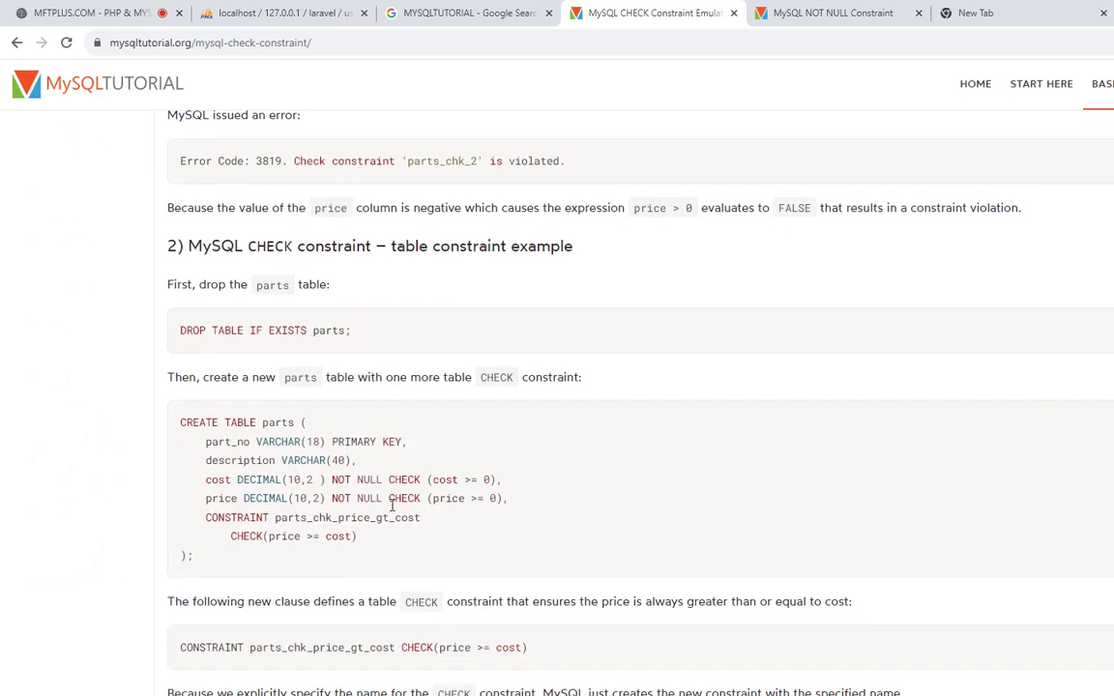
pyautogui.doubleClick(219, 517)
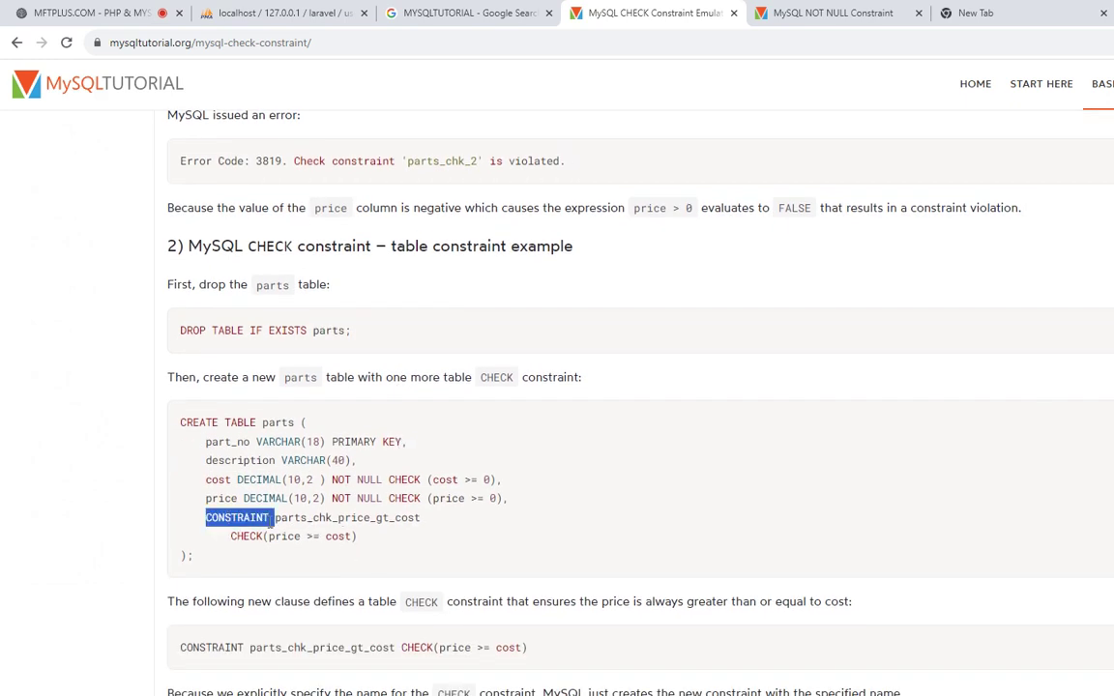
pyautogui.moveTo(276, 518); pyautogui.dragTo(427, 520)
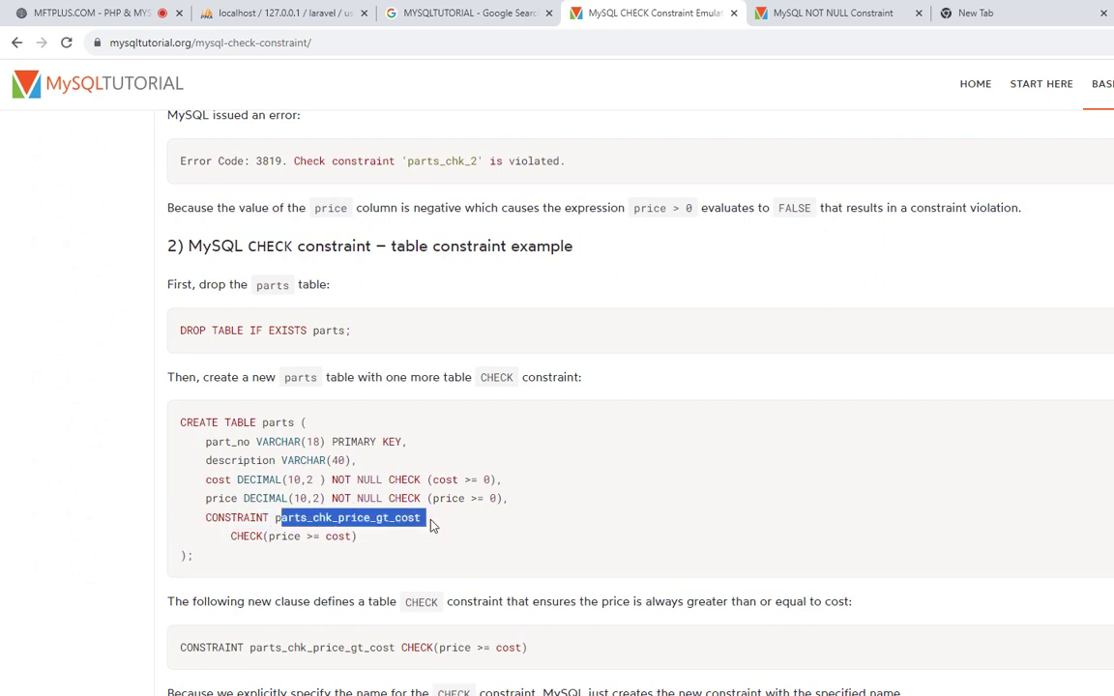
pyautogui.click(424, 519)
pyautogui.moveTo(222, 540); pyautogui.dragTo(338, 556)
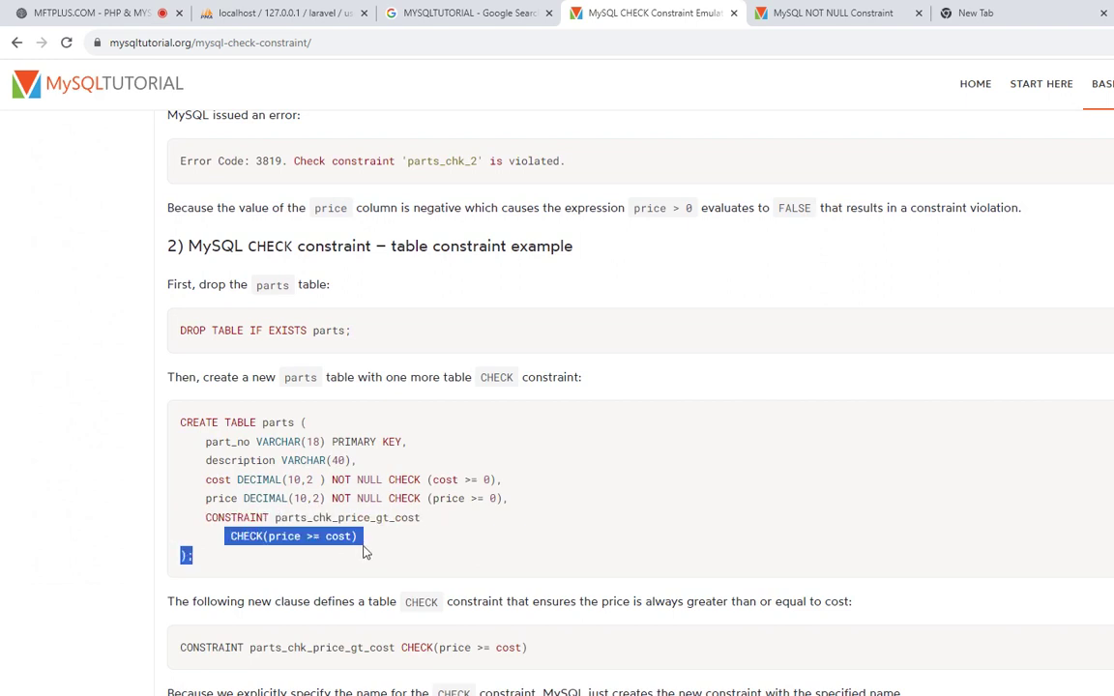
pyautogui.click(356, 538)
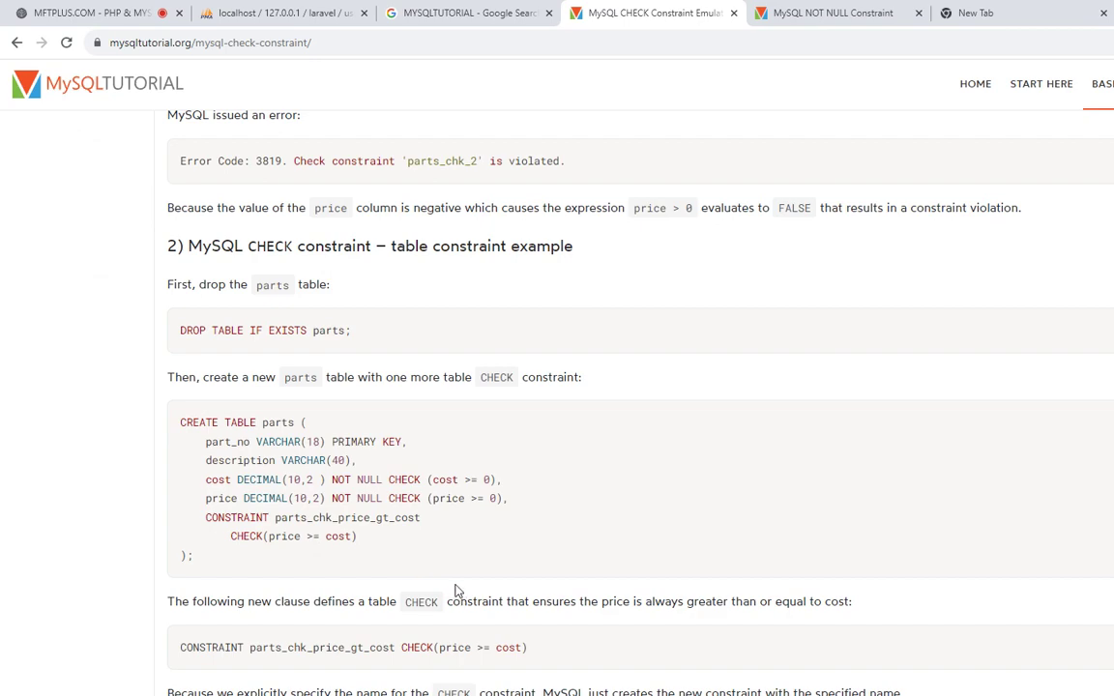
# Replace the query with DROP TABLE IF EXISTS USERS;, run and confirm it, then open laravel
pyautogui.click(253, 9)
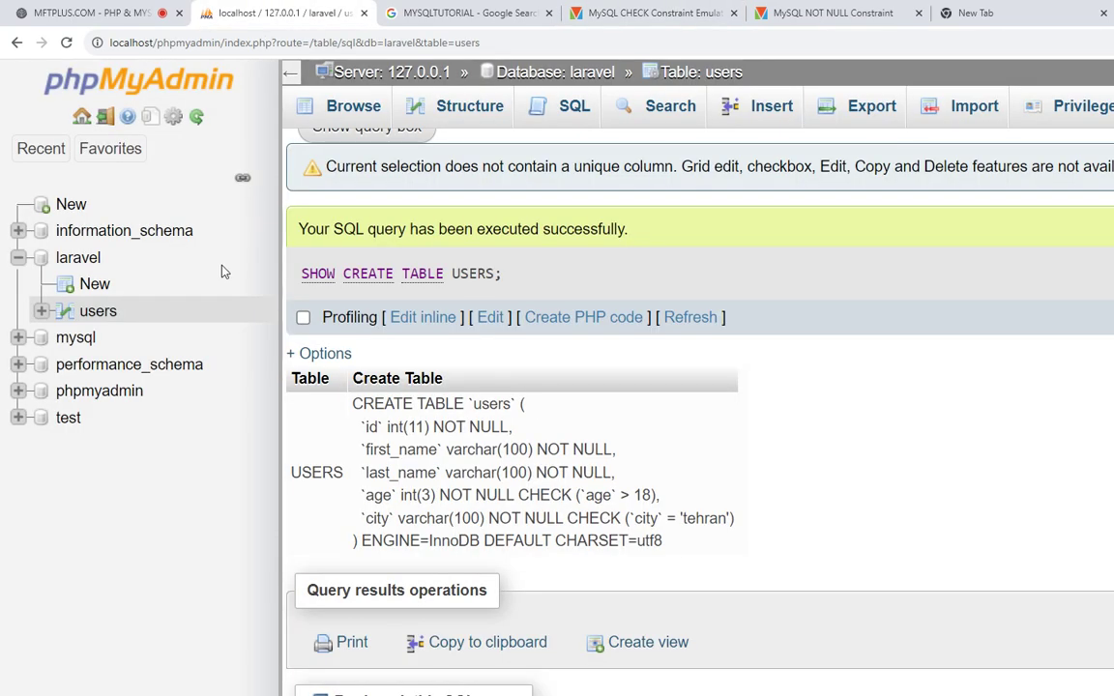
pyautogui.click(559, 111)
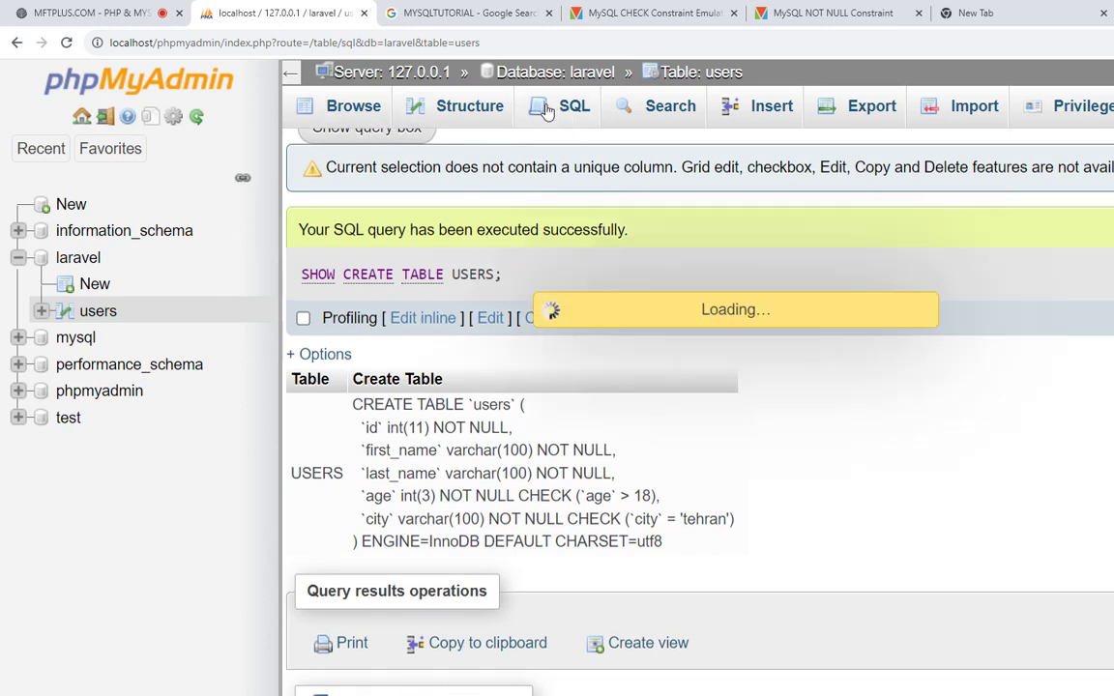
pyautogui.hotkey('ctrl', 'a')
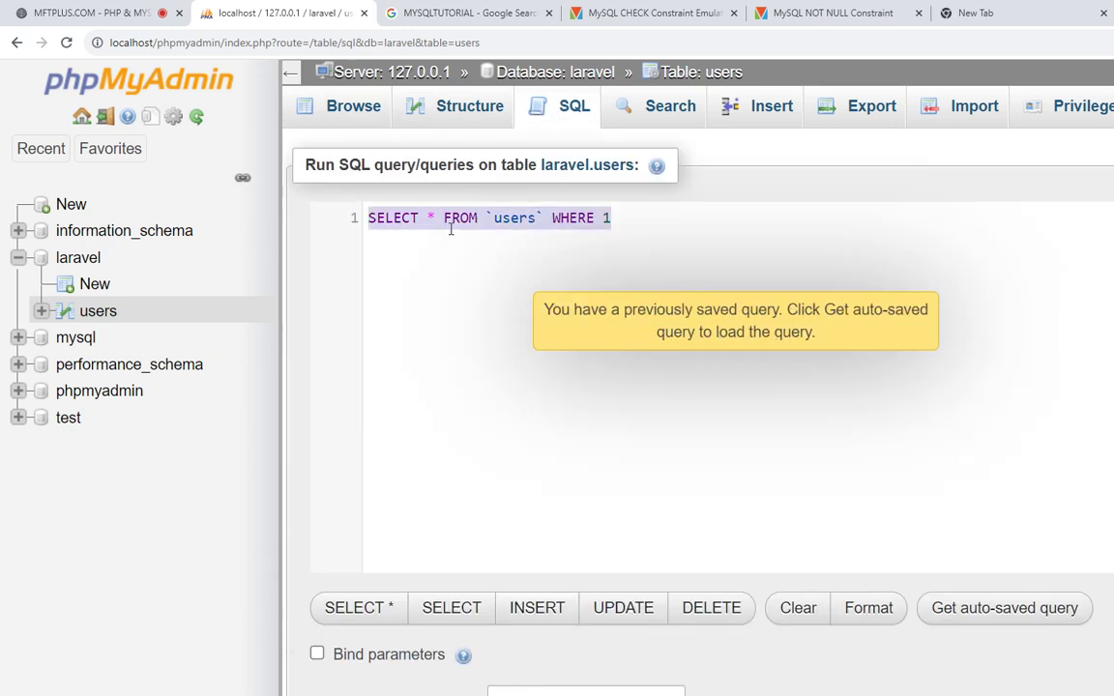
pyautogui.write('DRI')
pyautogui.press('BackSpace')
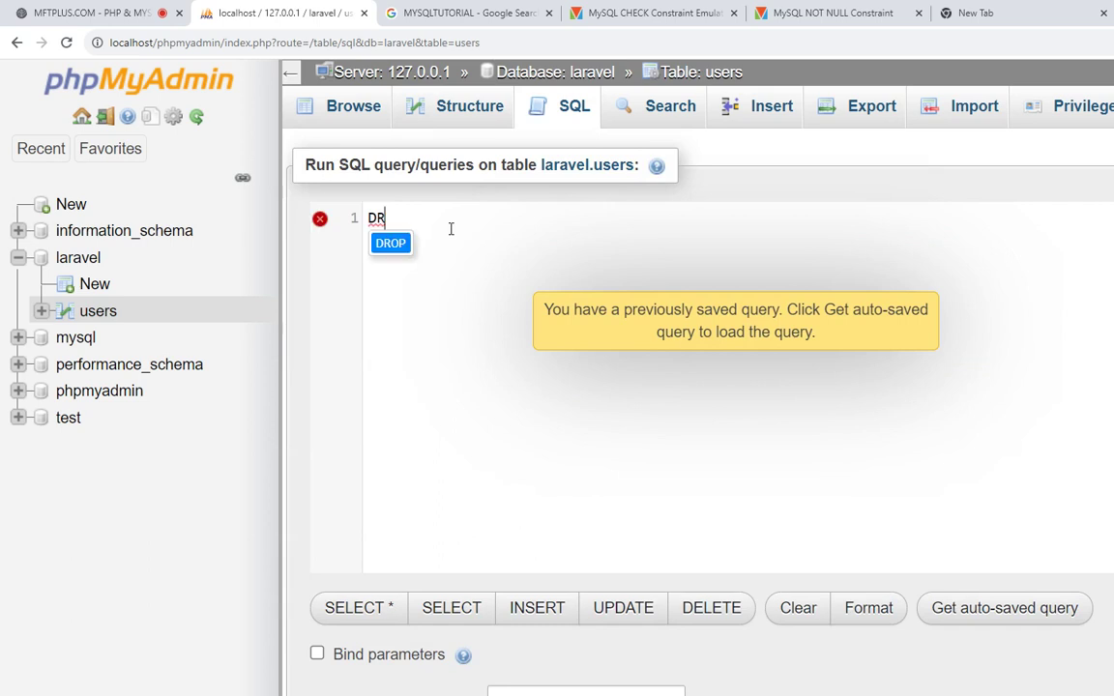
pyautogui.write('OP TABL')
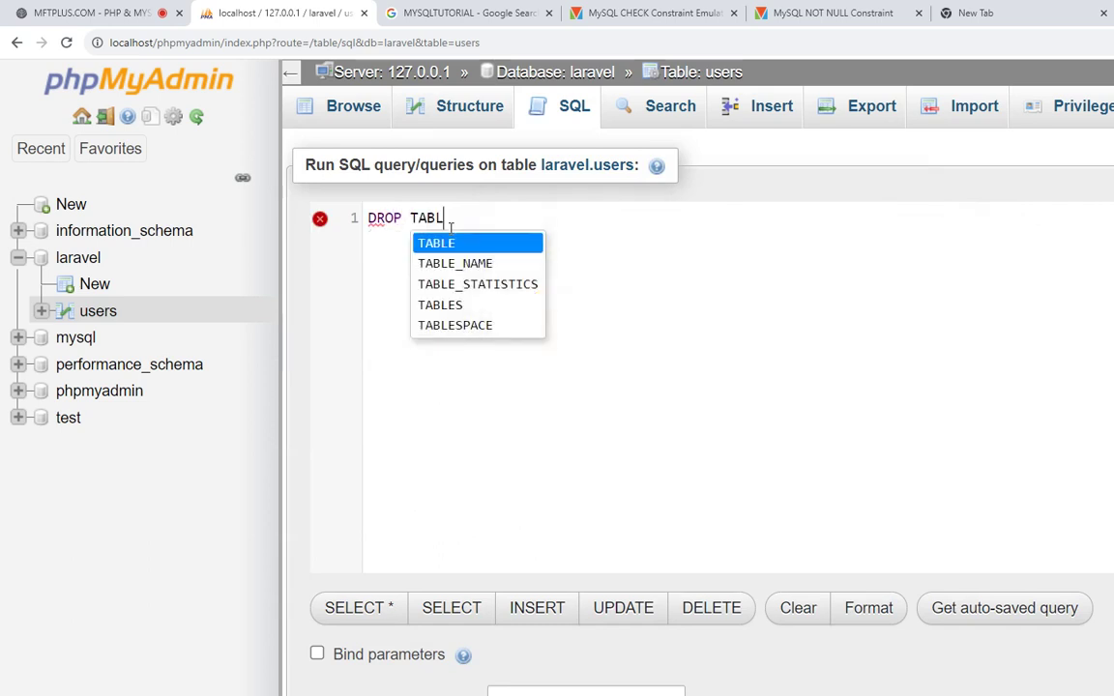
pyautogui.write('E IF E')
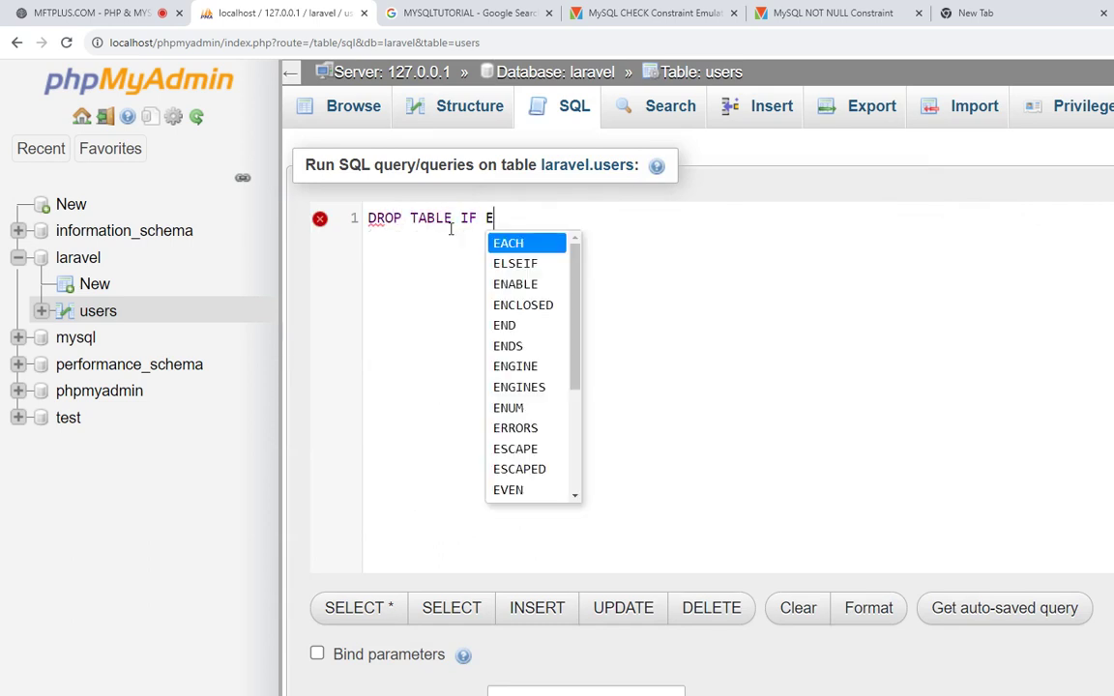
pyautogui.write('XISTS USE')
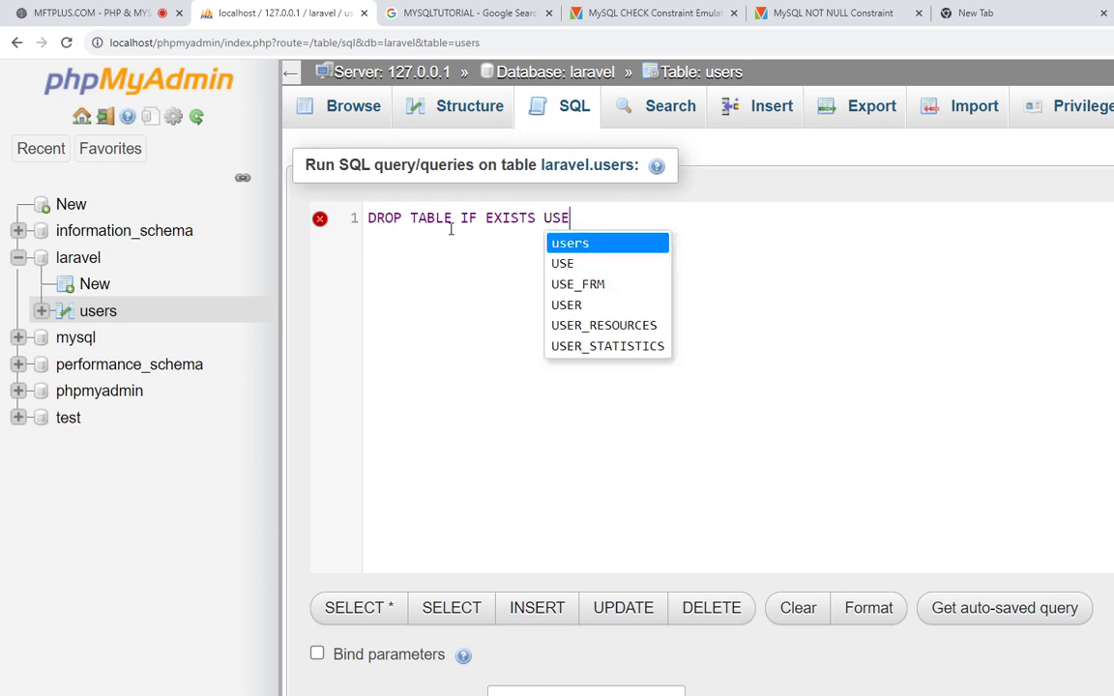
pyautogui.press('Return')
pyautogui.write(';')
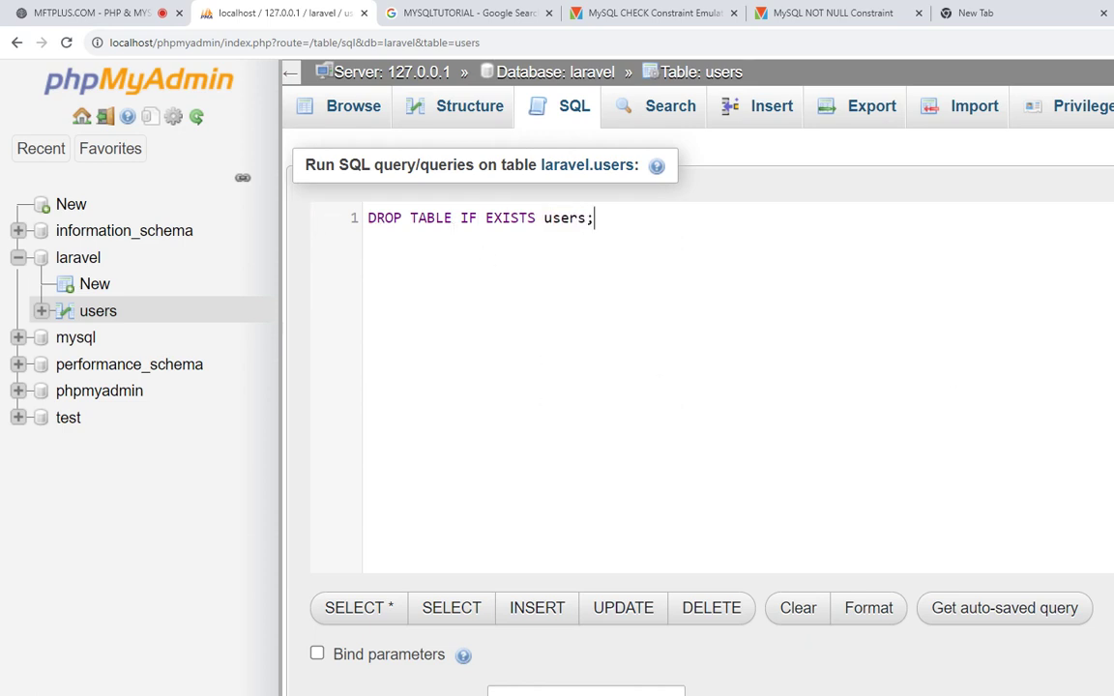
pyautogui.scroll(-1, 823, 242)
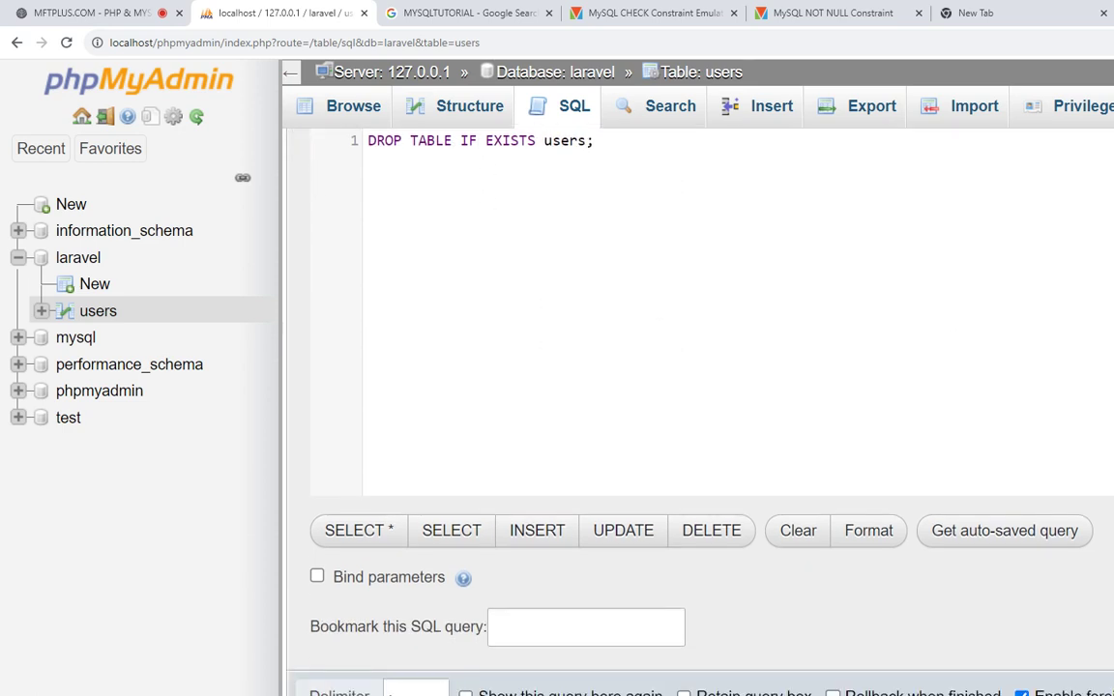
pyautogui.hotkey('ctrl', 'Return')
pyautogui.click(818, 131)
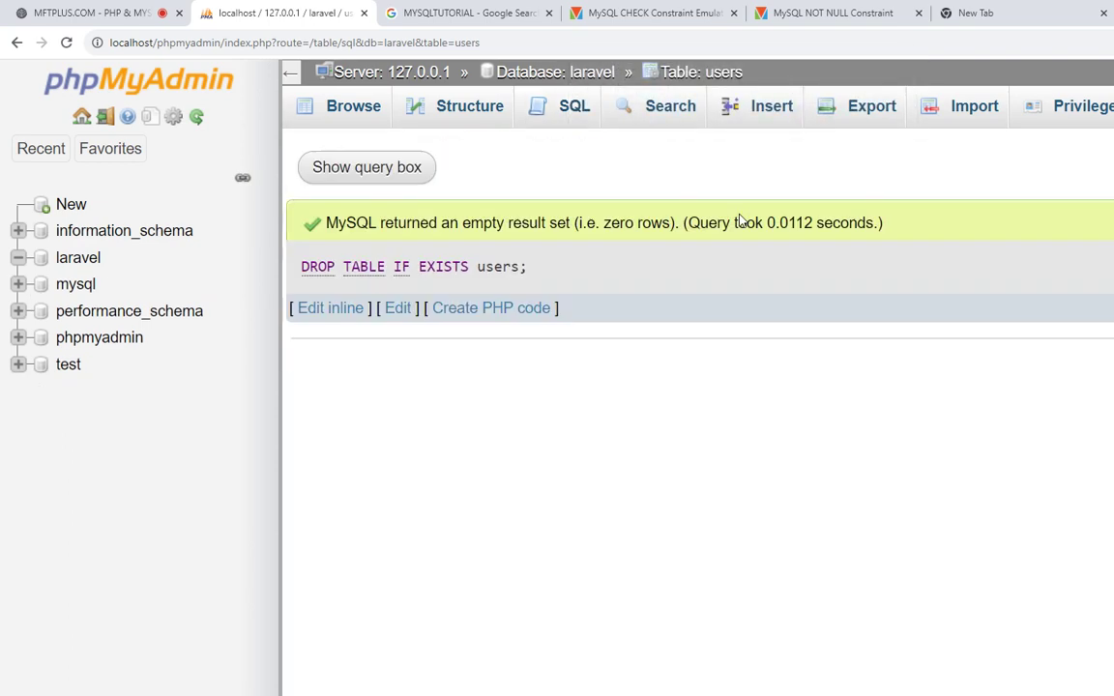
pyautogui.click(73, 260)
# Copy the saved CREATE TABLE USERS statement into the laravel database's SQL query box
pyautogui.click(957, 13)
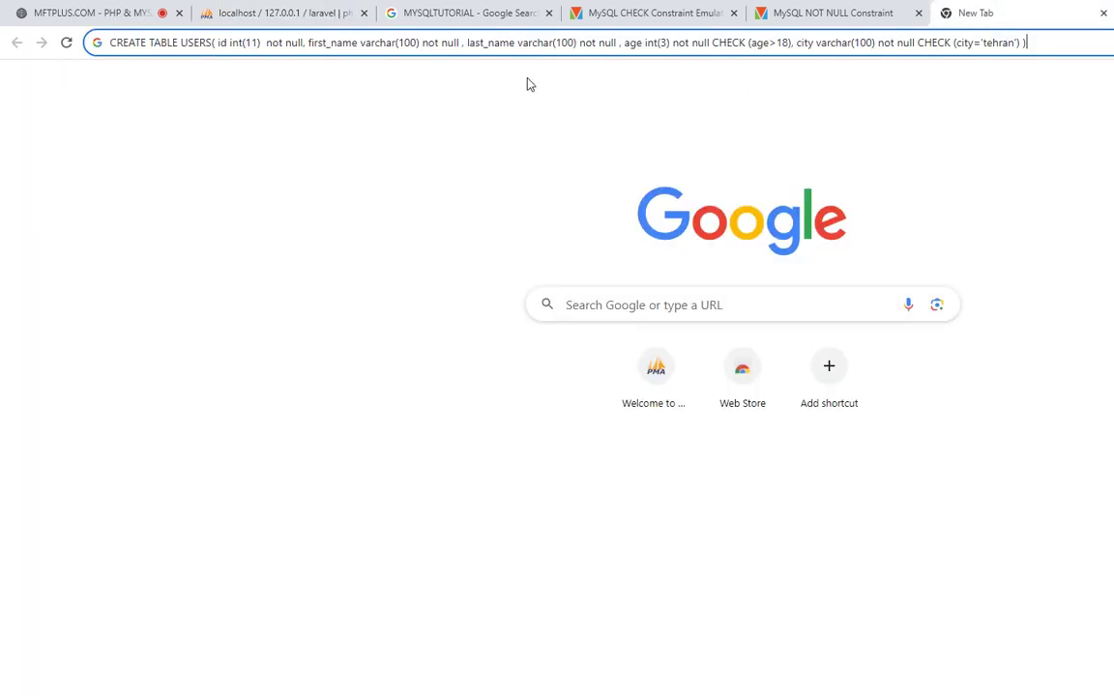
pyautogui.hotkey('ctrl', 'a')
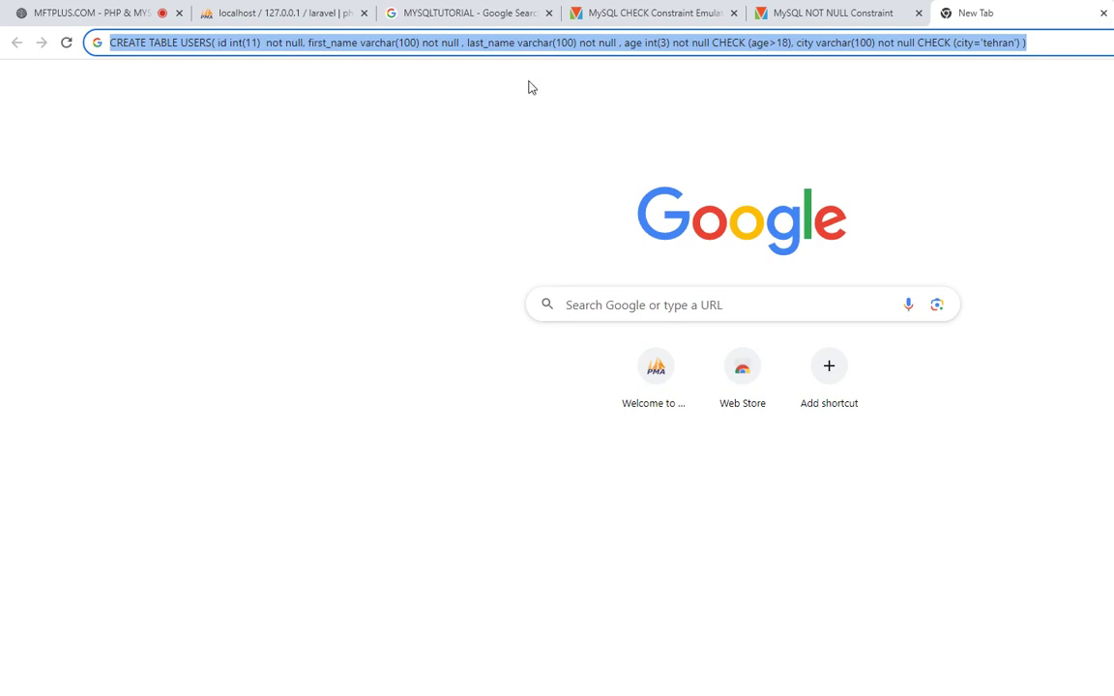
pyautogui.click(285, 10)
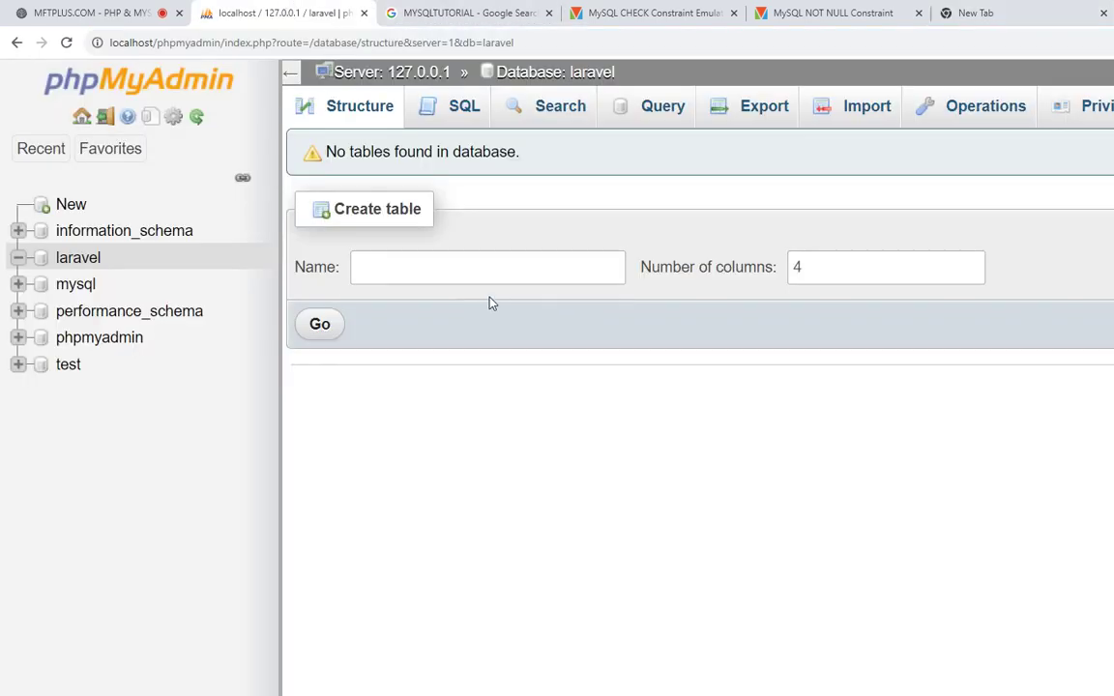
pyautogui.click(464, 108)
pyautogui.hotkey('ctrl', 'v')
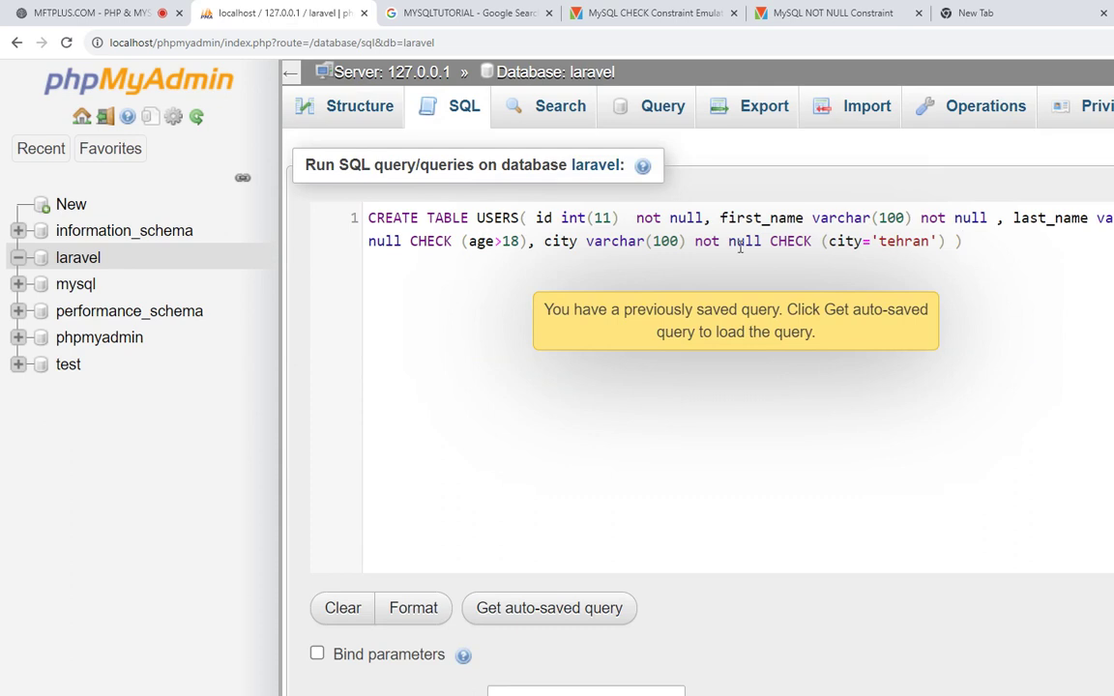
# Put first_name, last_name, age, city and the closing parenthesis each on their own line
pyautogui.click(713, 220)
pyautogui.press('Return')
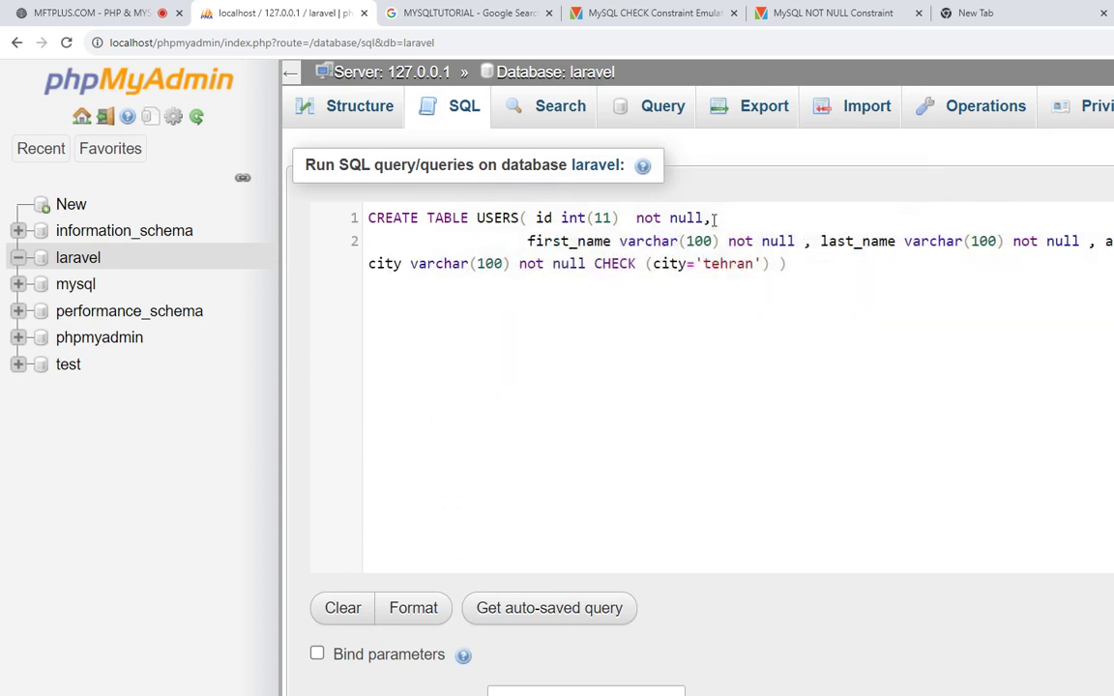
pyautogui.press('Right')
pyautogui.press('Right')
pyautogui.press('Right')
pyautogui.press('Return')
pyautogui.press('Right')
pyautogui.press('Right')
pyautogui.press('Right')
pyautogui.press('Right')
pyautogui.press('Right')
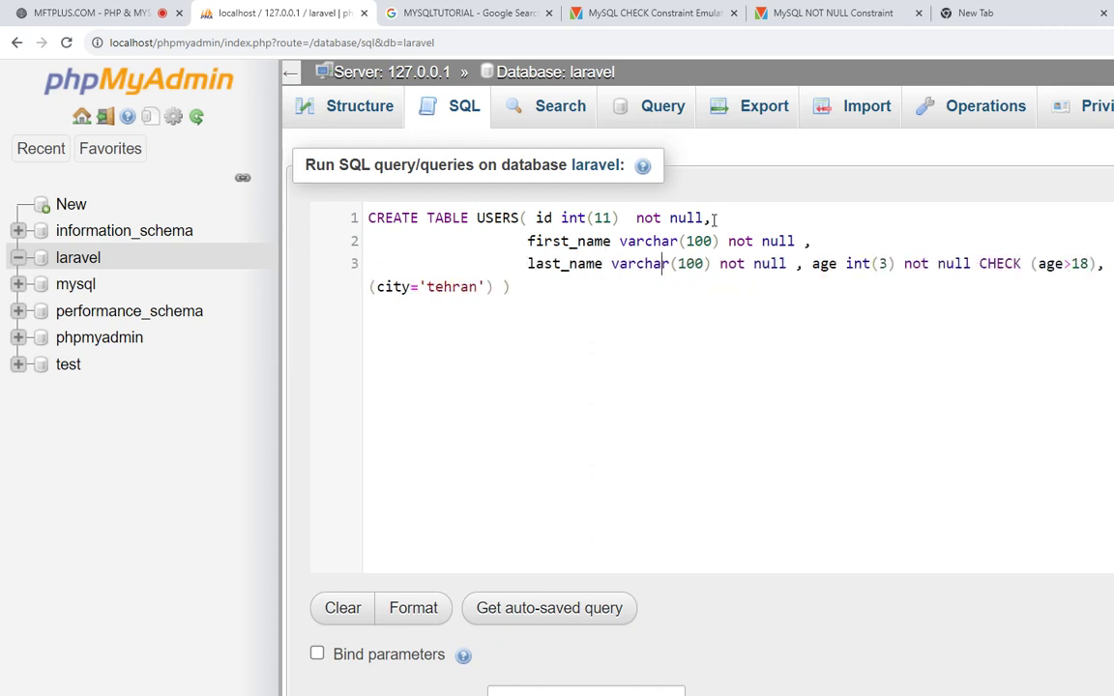
pyautogui.press('Right')
pyautogui.press('Right')
pyautogui.press('Right')
pyautogui.press('Right')
pyautogui.press('Right')
pyautogui.press('Right')
pyautogui.press('Return')
pyautogui.press('Right')
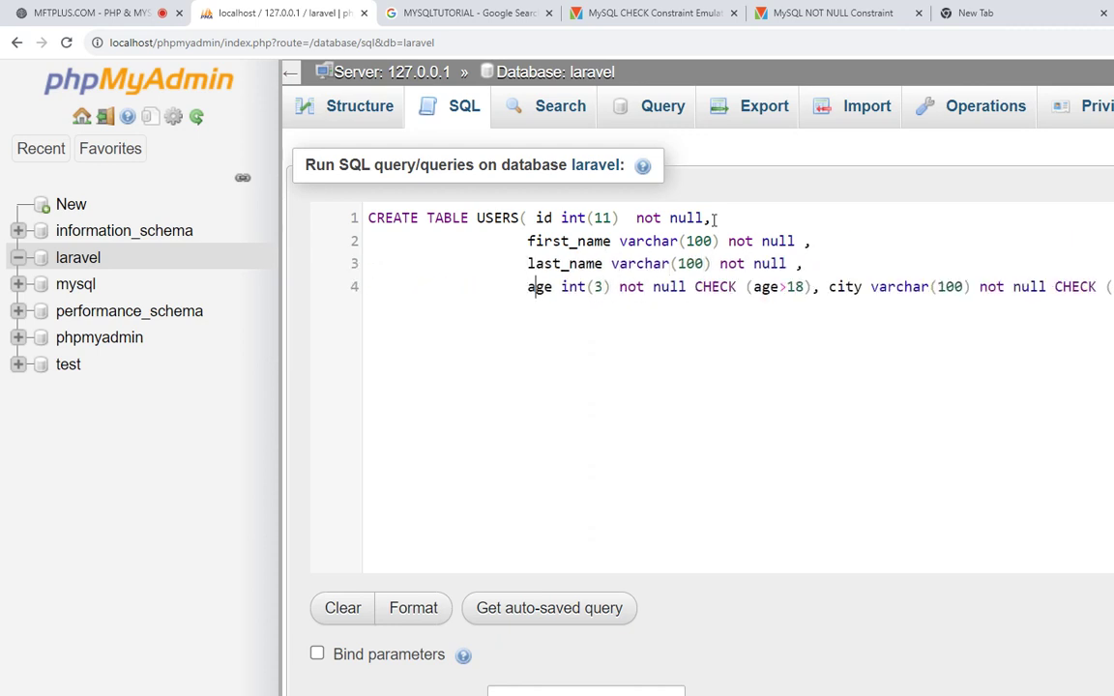
pyautogui.press('Right')
pyautogui.press('Right')
pyautogui.press('Right')
pyautogui.press('Right')
pyautogui.press('Right')
pyautogui.press('Right')
pyautogui.press('Return')
pyautogui.press('End')
pyautogui.press('Left')
pyautogui.press('Return')
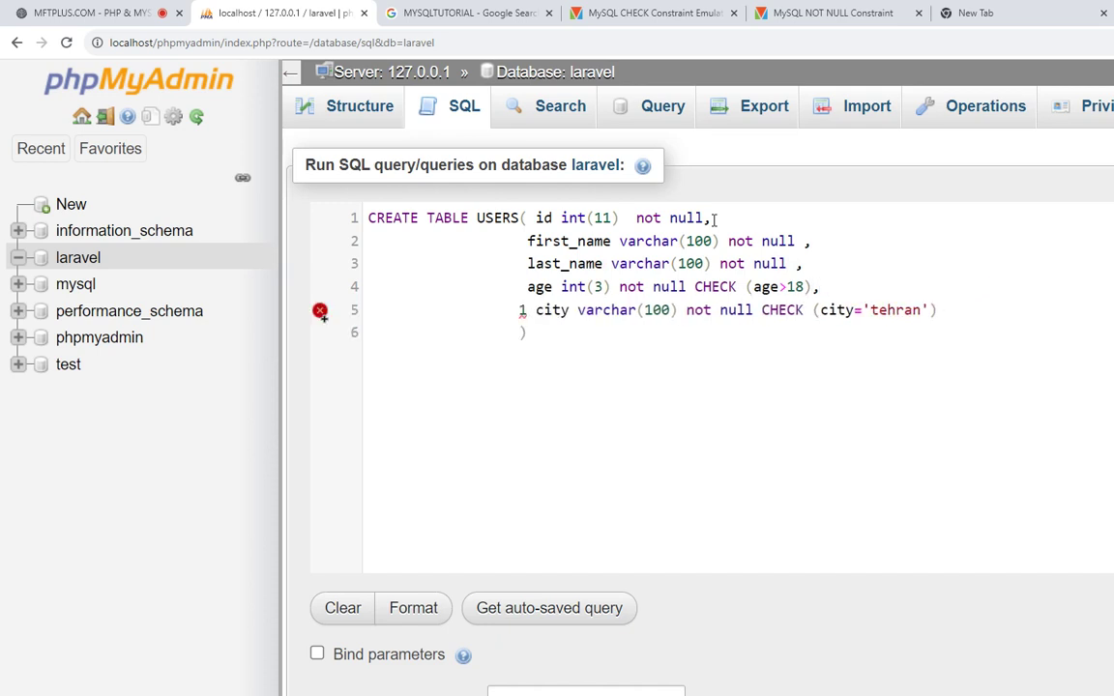
pyautogui.press('Left')
pyautogui.press('Left')
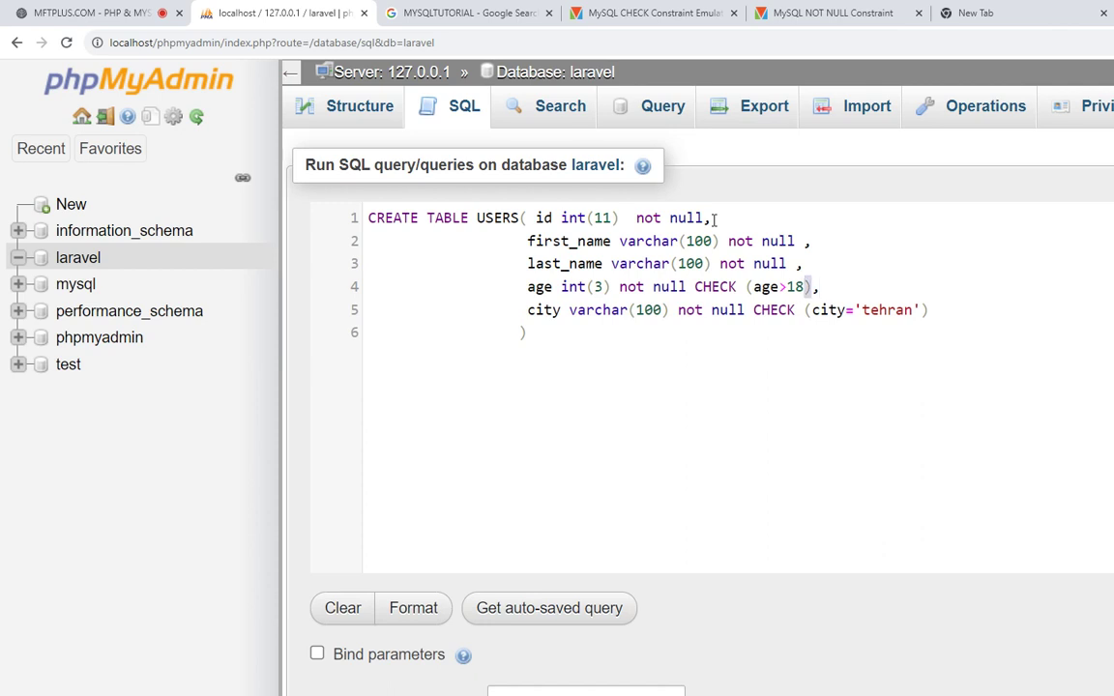
# Delete the CHECK (age>18) and CHECK (city='tehran') clauses from the age and city columns
pyautogui.hotkey('shift', 'Left')
pyautogui.hotkey('shift', 'Left')
pyautogui.hotkey('shift', 'Left')
pyautogui.hotkey('shift', 'Left')
pyautogui.hotkey('shift', 'Left')
pyautogui.hotkey('shift', 'Left')
pyautogui.press('Delete')
pyautogui.press('Down')
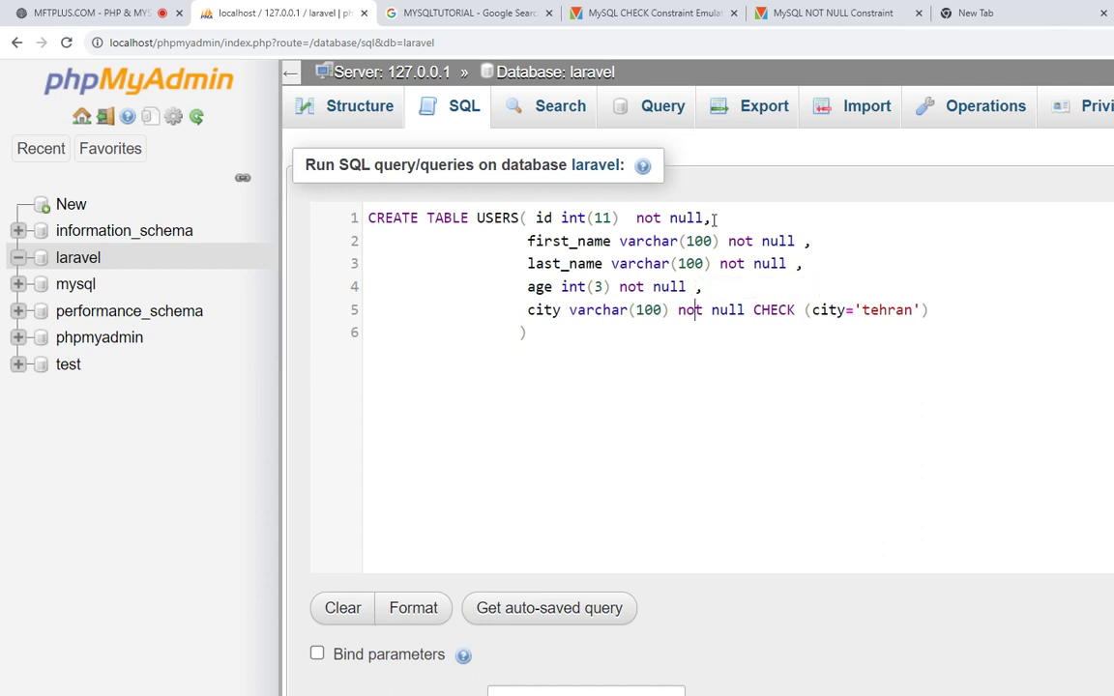
pyautogui.press('End')
pyautogui.press('Left')
pyautogui.hotkey('shift', 'Left')
pyautogui.hotkey('shift', 'Left')
pyautogui.hotkey('shift', 'Left')
pyautogui.hotkey('shift', 'Left')
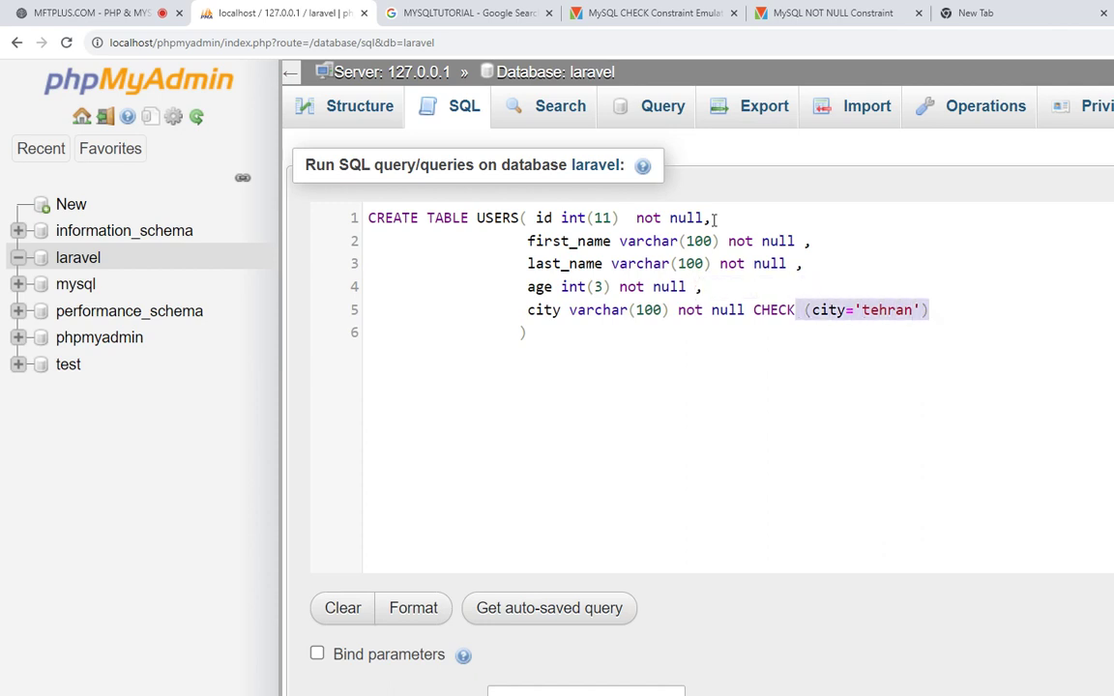
pyautogui.hotkey('shift', 'Left')
pyautogui.hotkey('shift', 'Left')
pyautogui.hotkey('shift', 'Left')
pyautogui.press('Delete')
# Add a comma and a new CONSTRAINT line after city, and end the statement with a semicolon
pyautogui.write(',')
pyautogui.press('Return')
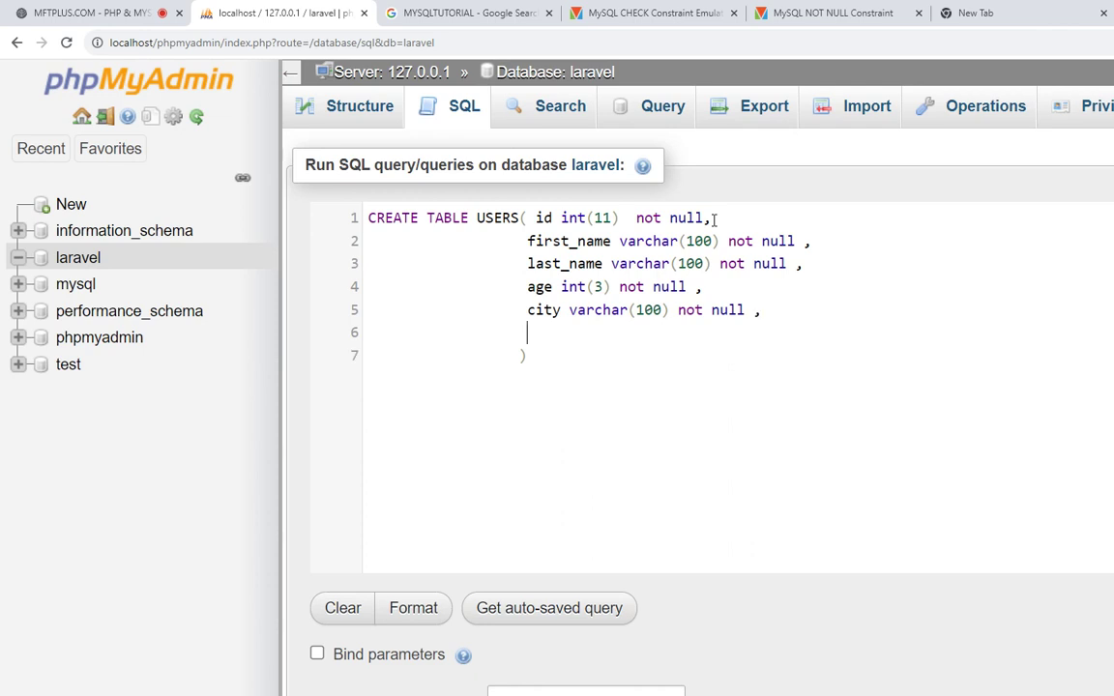
pyautogui.write('CONS')
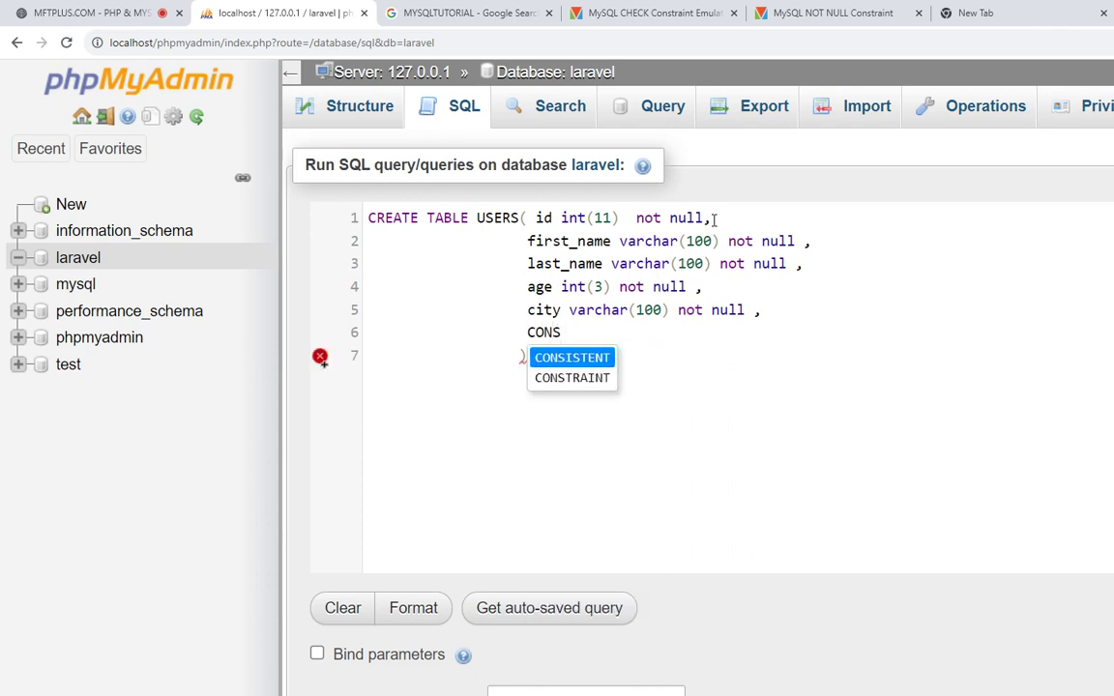
pyautogui.press('Return')
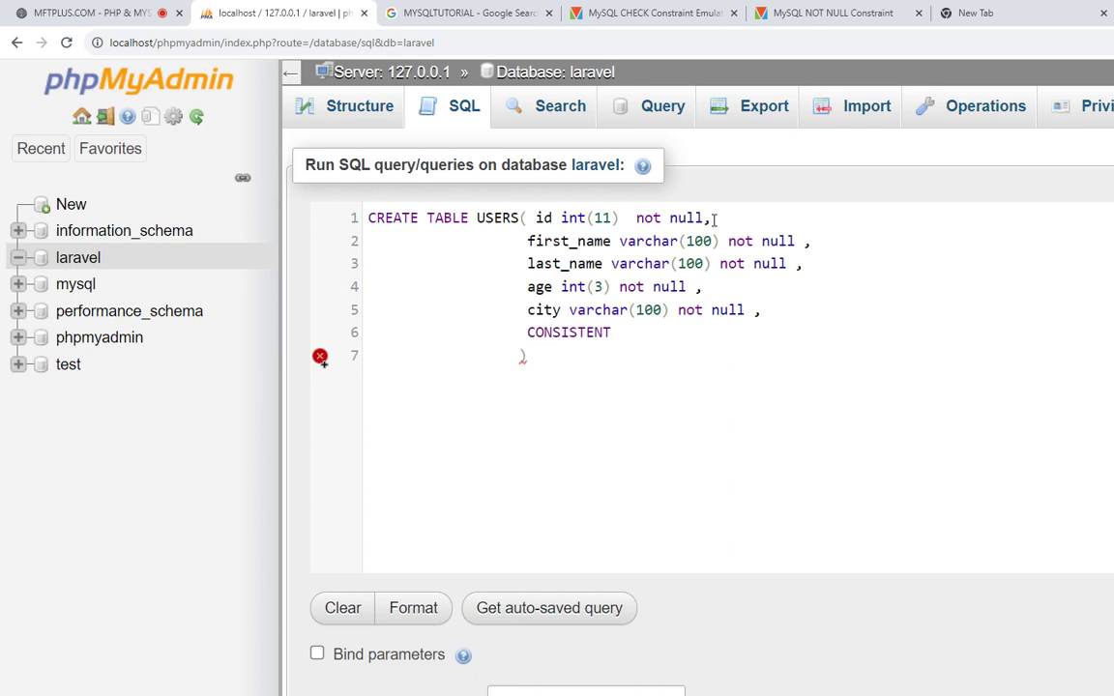
pyautogui.hotkey('shift', 'Left')
pyautogui.hotkey('shift', 'Left')
pyautogui.hotkey('shift', 'Left')
pyautogui.hotkey('shift', 'Left')
pyautogui.hotkey('shift', 'Left')
pyautogui.hotkey('shift', 'Left')
pyautogui.hotkey('shift', 'Left')
pyautogui.hotkey('shift', 'Left')
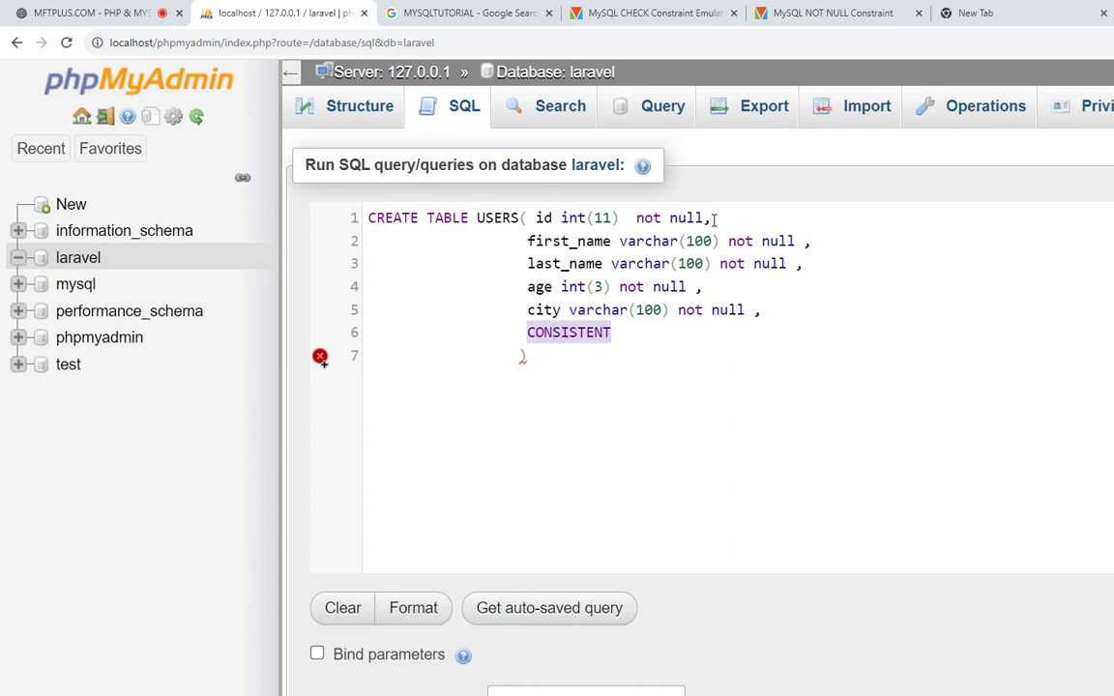
pyautogui.press('BackSpace')
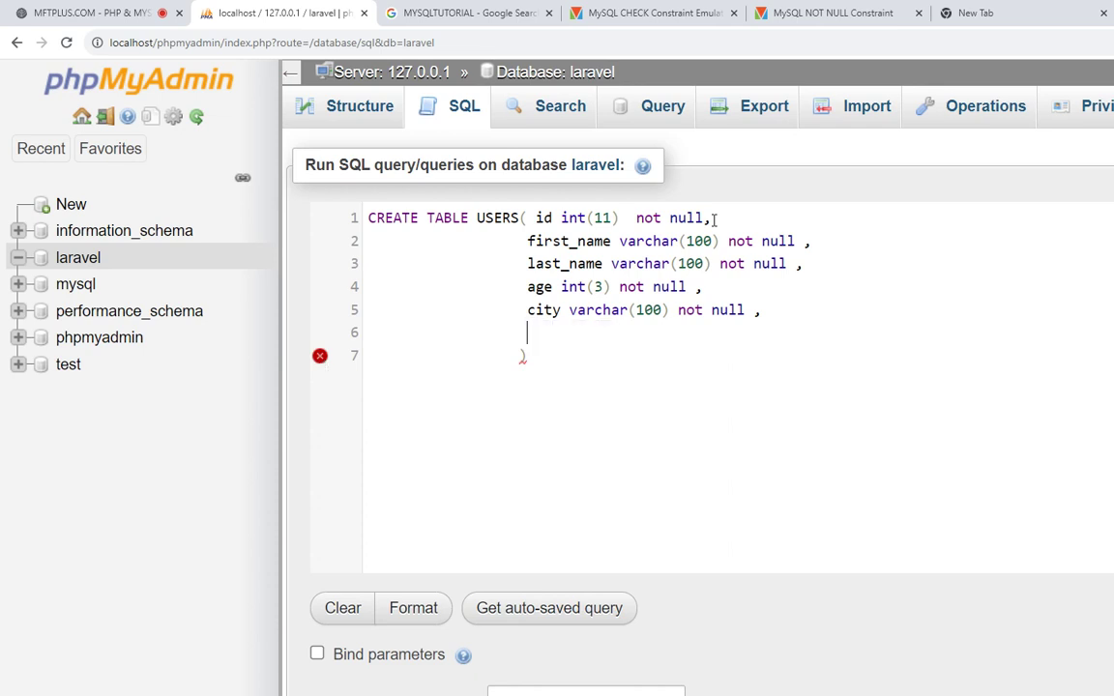
pyautogui.write('CON')
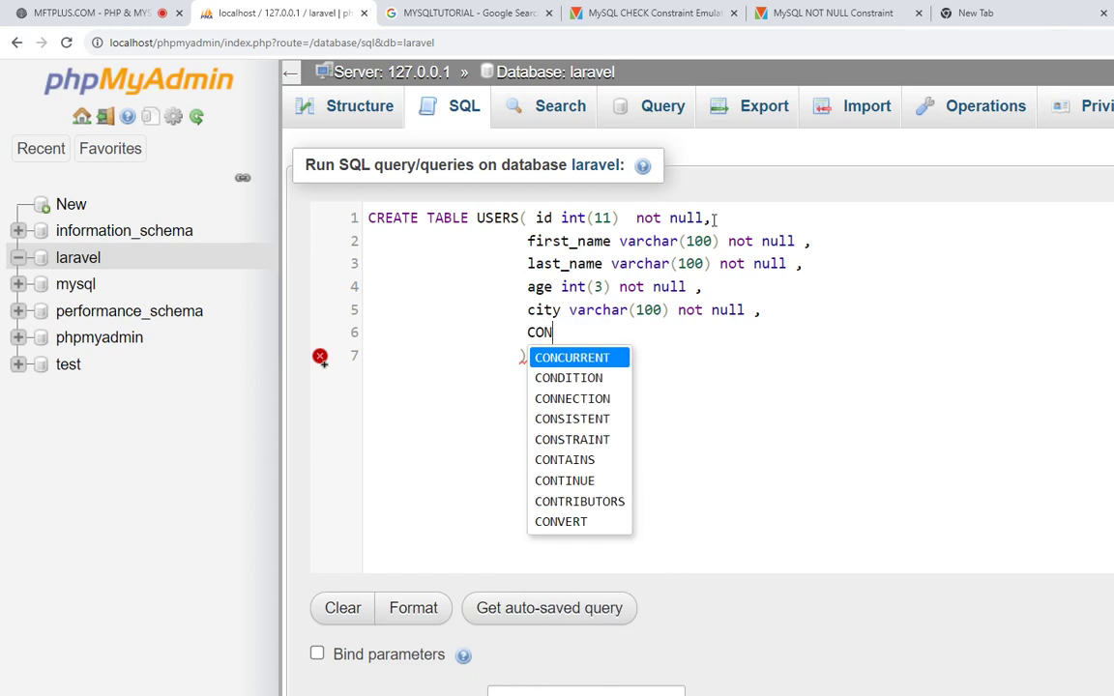
pyautogui.write('S')
pyautogui.press('Down')
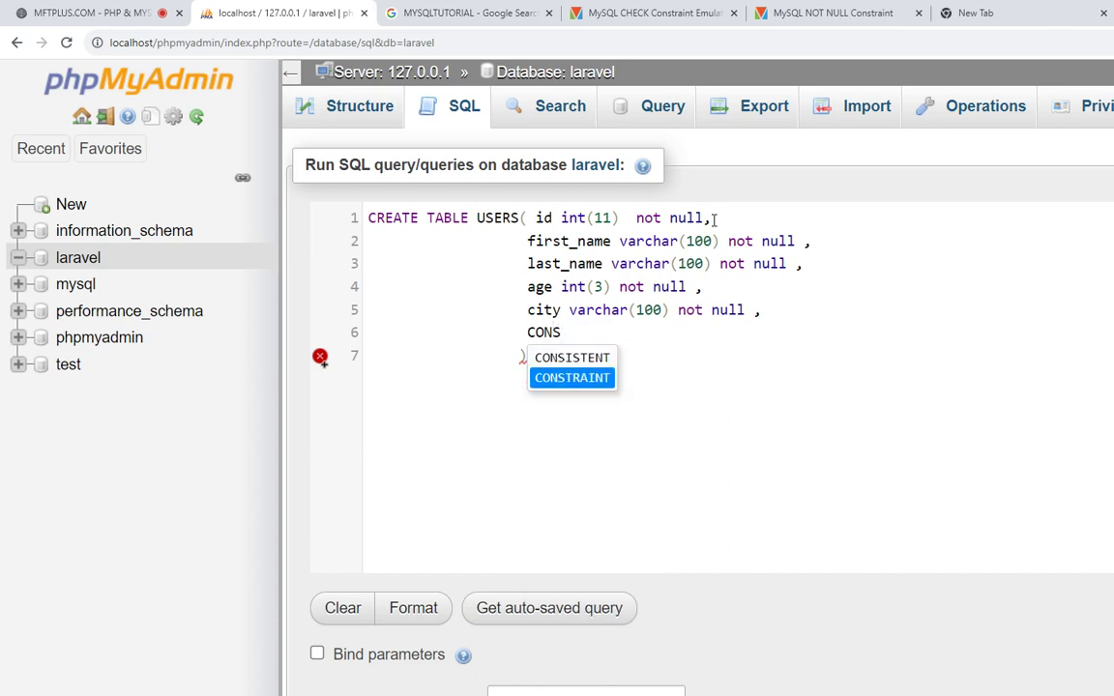
pyautogui.press('Return')
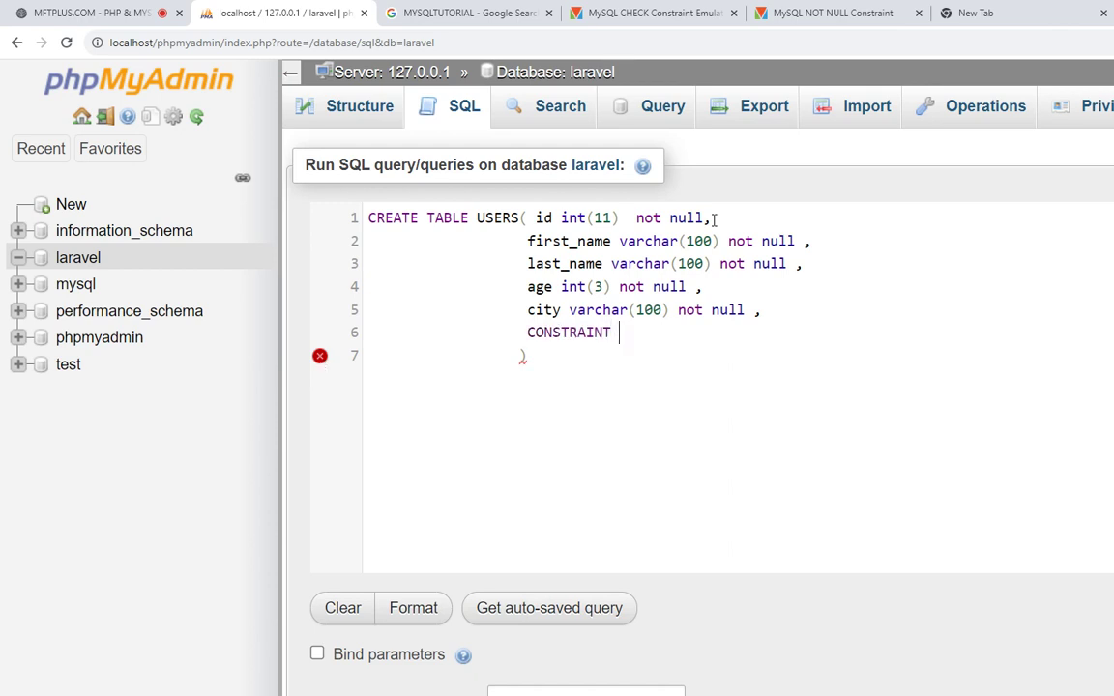
pyautogui.press('Down')
pyautogui.write(';')
pyautogui.press('Up')
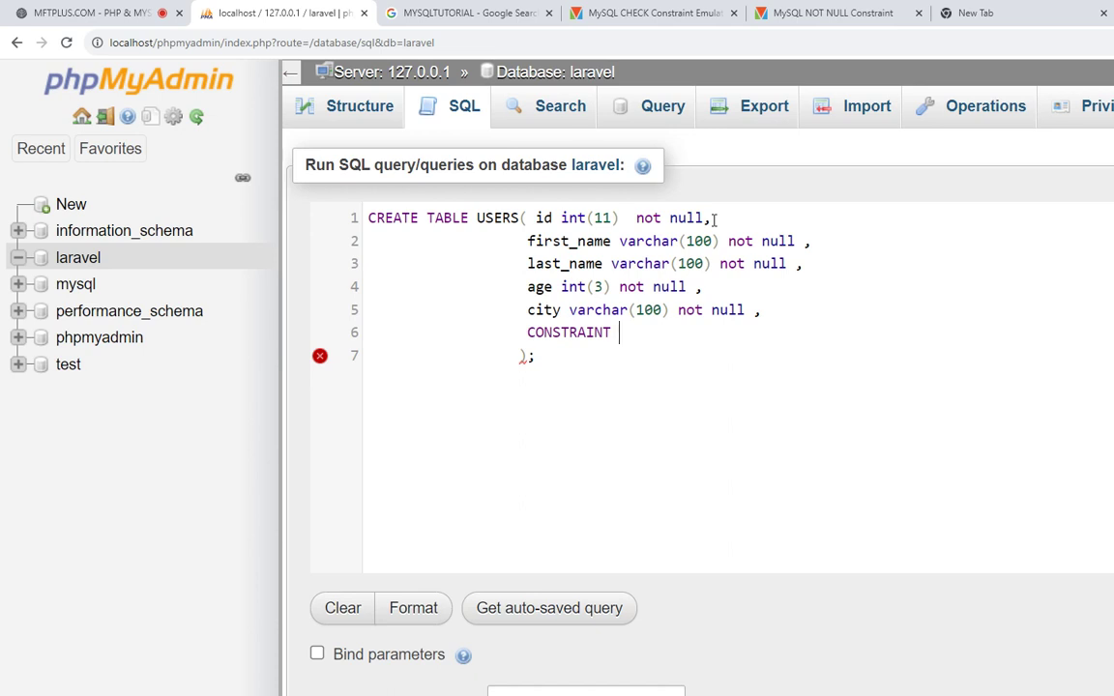
# After the city column, type the constraint name CHK_AGE followed by the CHECK keyword
pyautogui.write('chk')
pyautogui.press('BackSpace')
pyautogui.press('BackSpace')
pyautogui.press('BackSpace')
pyautogui.write('CHK')
pyautogui.write('_AGE')
pyautogui.write(' CH')
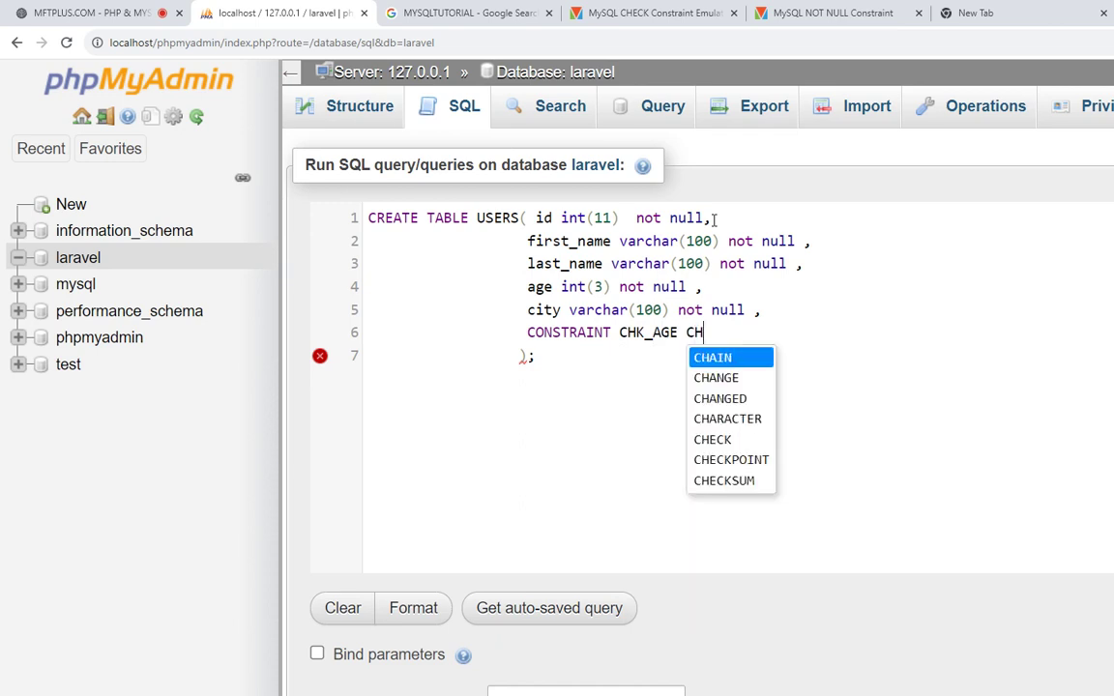
pyautogui.press('Down')
pyautogui.press('Down')
pyautogui.press('Down')
pyautogui.press('Down')
pyautogui.press('Return')
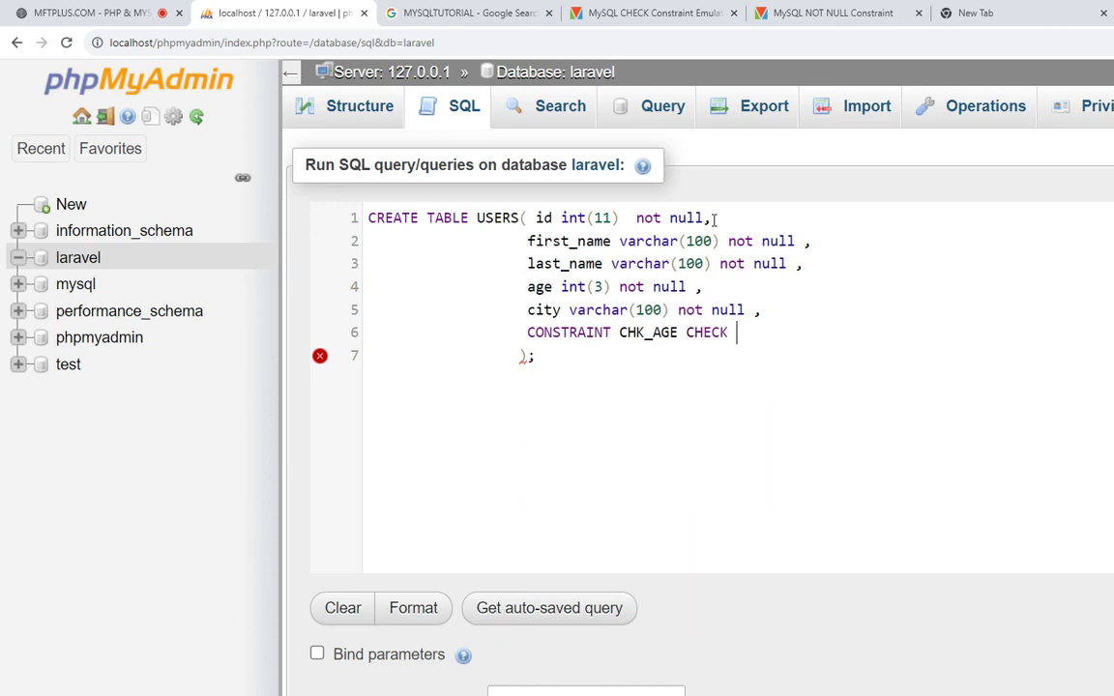
pyautogui.write('A')
pyautogui.press('BackSpace')
# Give CHK_AGE the condition (age<=18), removing the stray > and lowercasing age
pyautogui.write('(')
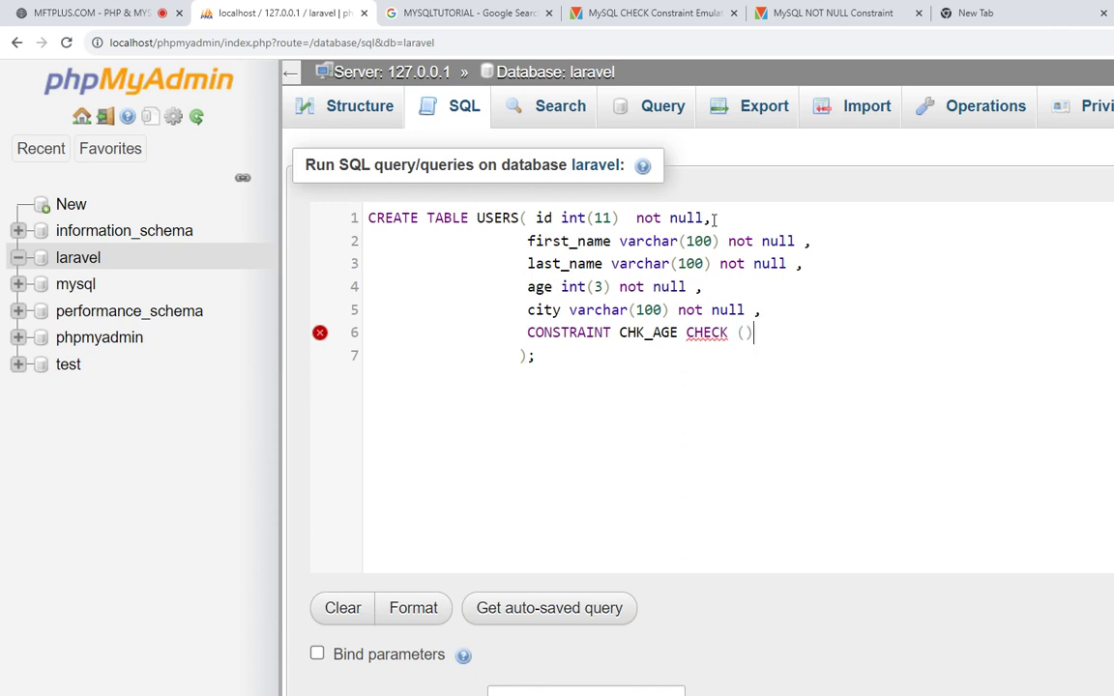
pyautogui.write('AGE><=18')
pyautogui.press('Left')
pyautogui.press('Left')
pyautogui.press('Left')
pyautogui.press('Left')
pyautogui.press('BackSpace')
pyautogui.press('Right')
pyautogui.press('Right')
pyautogui.press('Left')
pyautogui.press('Left')
pyautogui.press('BackSpace')
pyautogui.press('BackSpace')
pyautogui.press('BackSpace')
pyautogui.write('a')
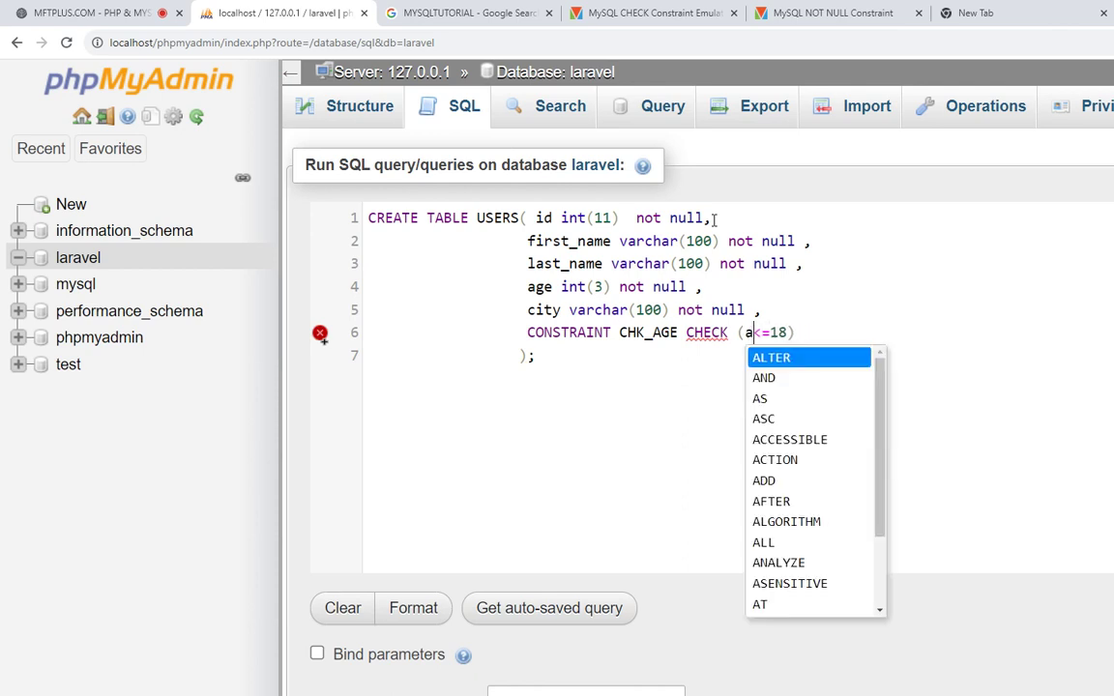
pyautogui.write('ge')
pyautogui.press('End')
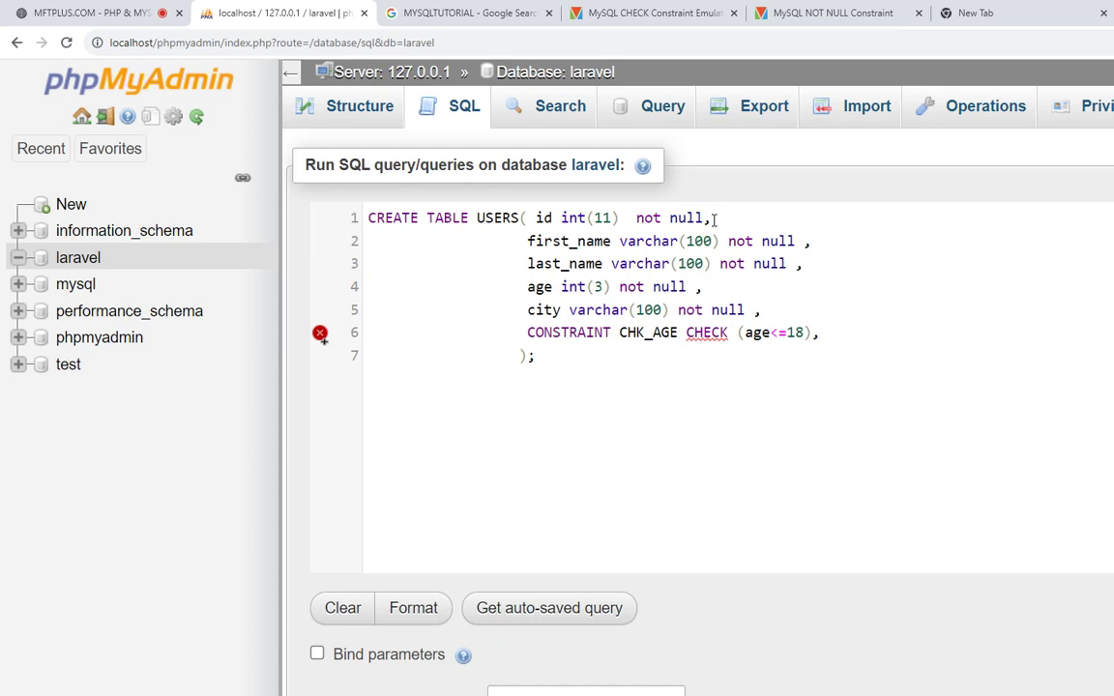
# On a new line, add CONSTRAINT CHK_CITY CHECK (city='tehran')
pyautogui.press('Return')
pyautogui.write('Con')
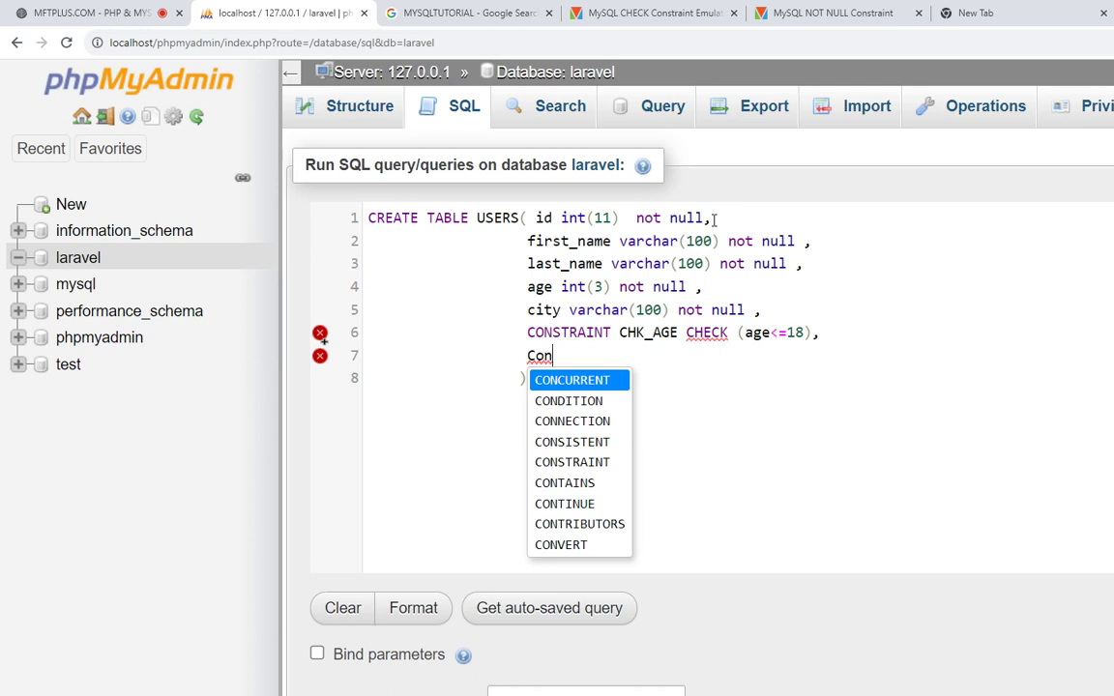
pyautogui.write('stra')
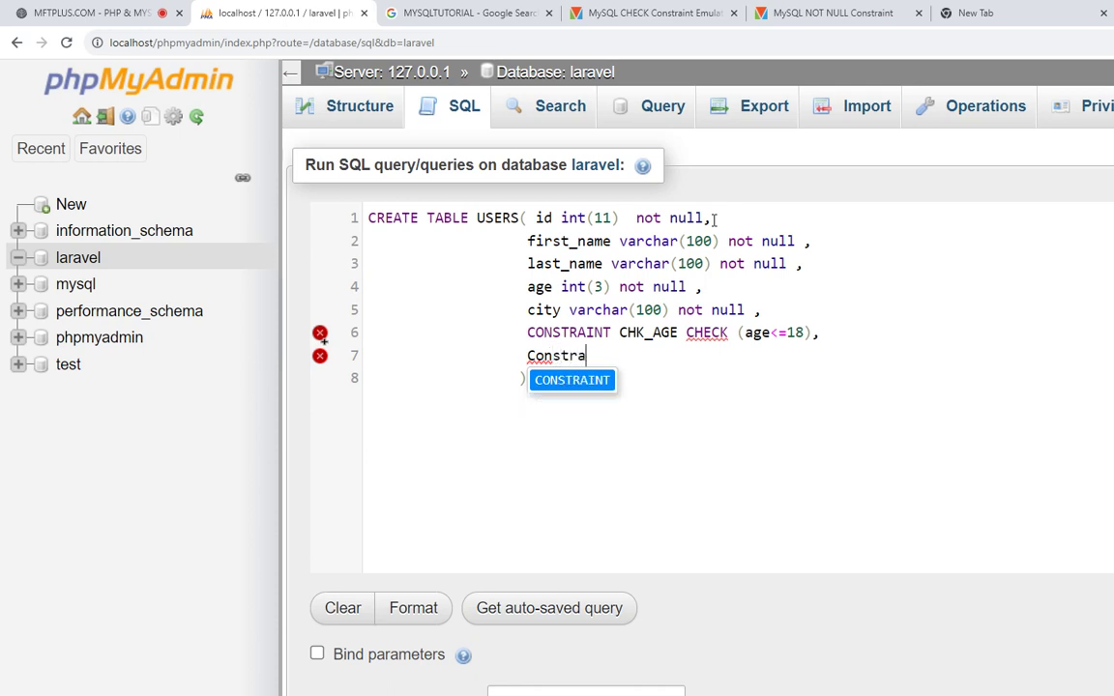
pyautogui.press('Return')
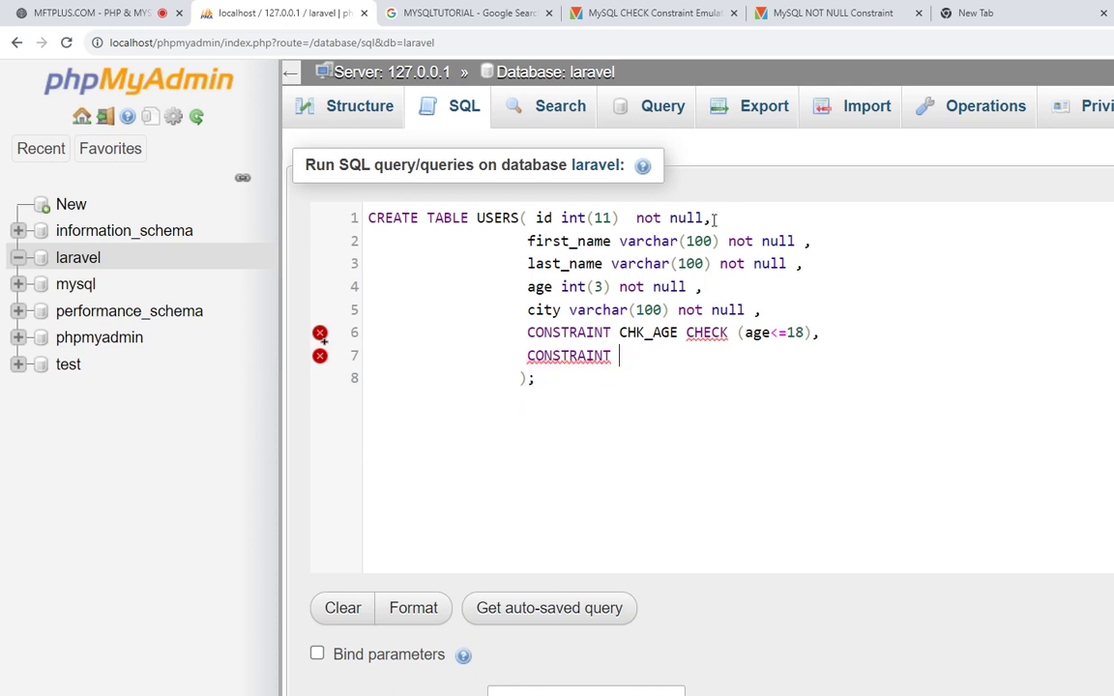
pyautogui.write('CHK')
pyautogui.write('_')
pyautogui.write('CITY')
pyautogui.write(' CHE')
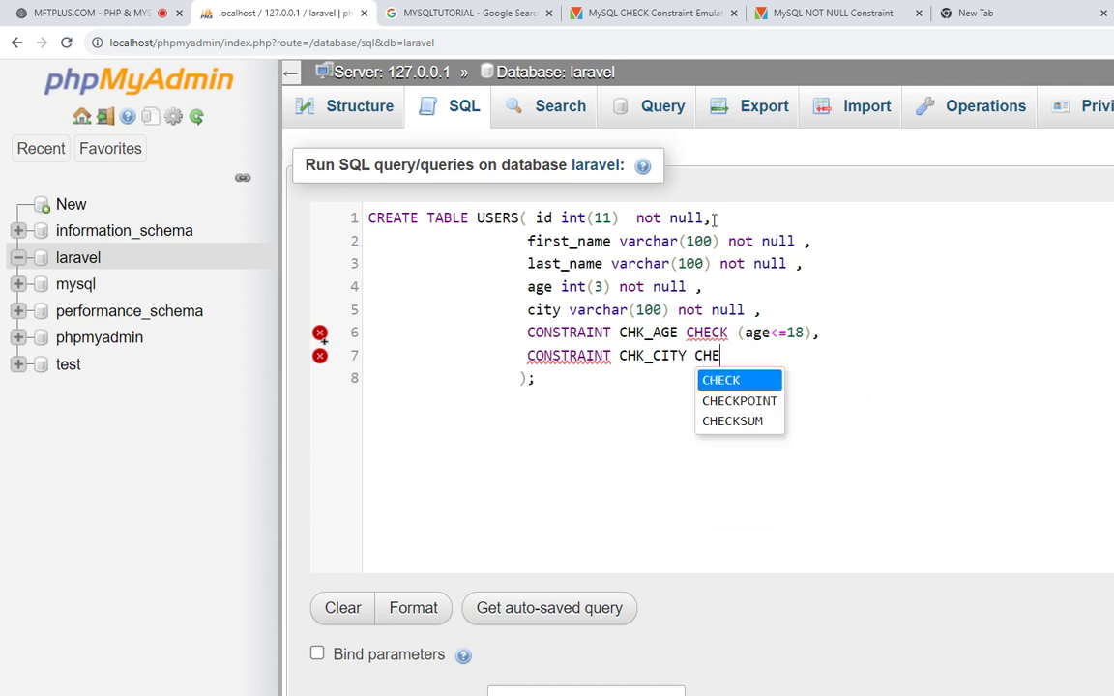
pyautogui.write('CK (')
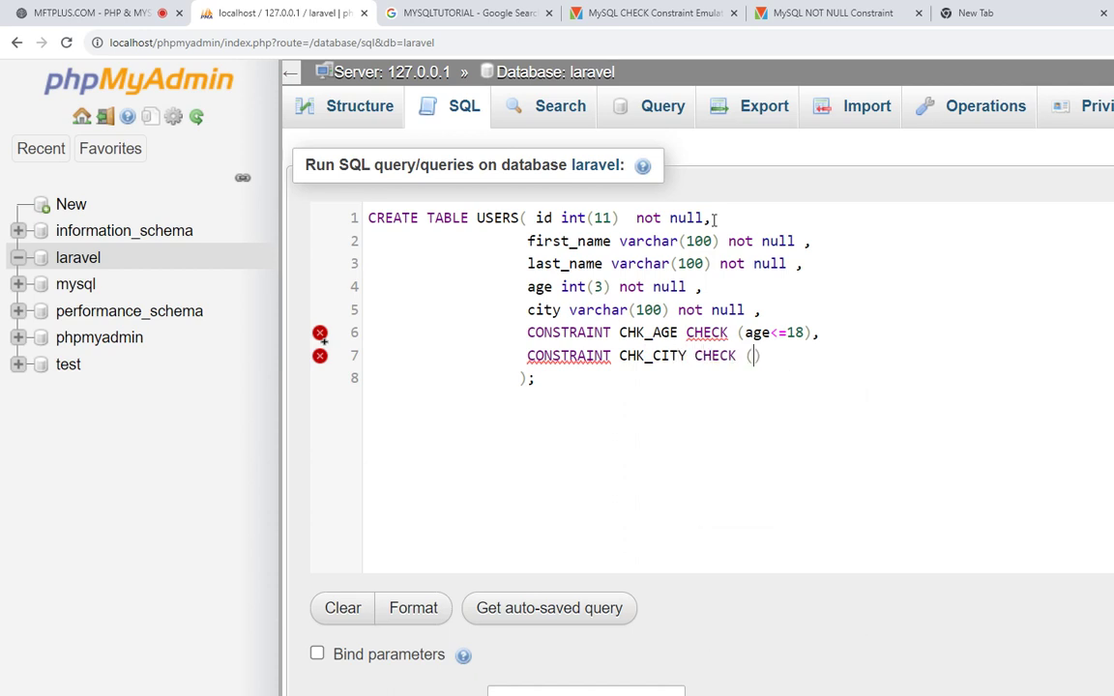
pyautogui.write('CITY')
pyautogui.press('BackSpace')
pyautogui.press('BackSpace')
pyautogui.press('BackSpace')
pyautogui.press('BackSpace')
pyautogui.write('city')
pyautogui.write("='")
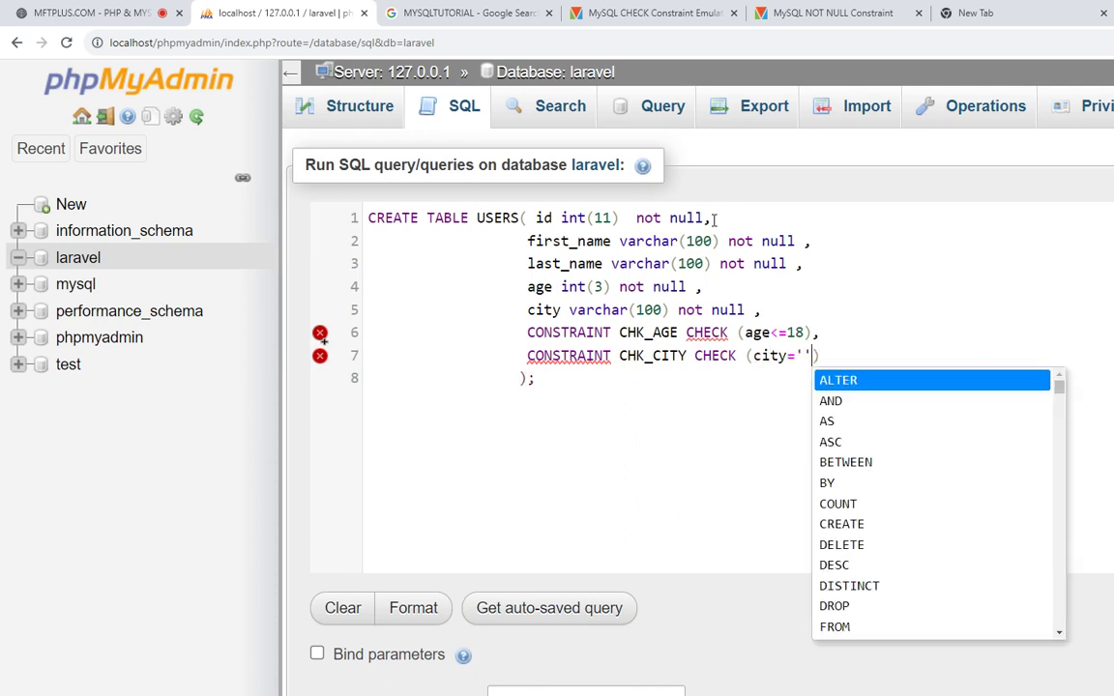
pyautogui.write('tehran')
pyautogui.press('End')
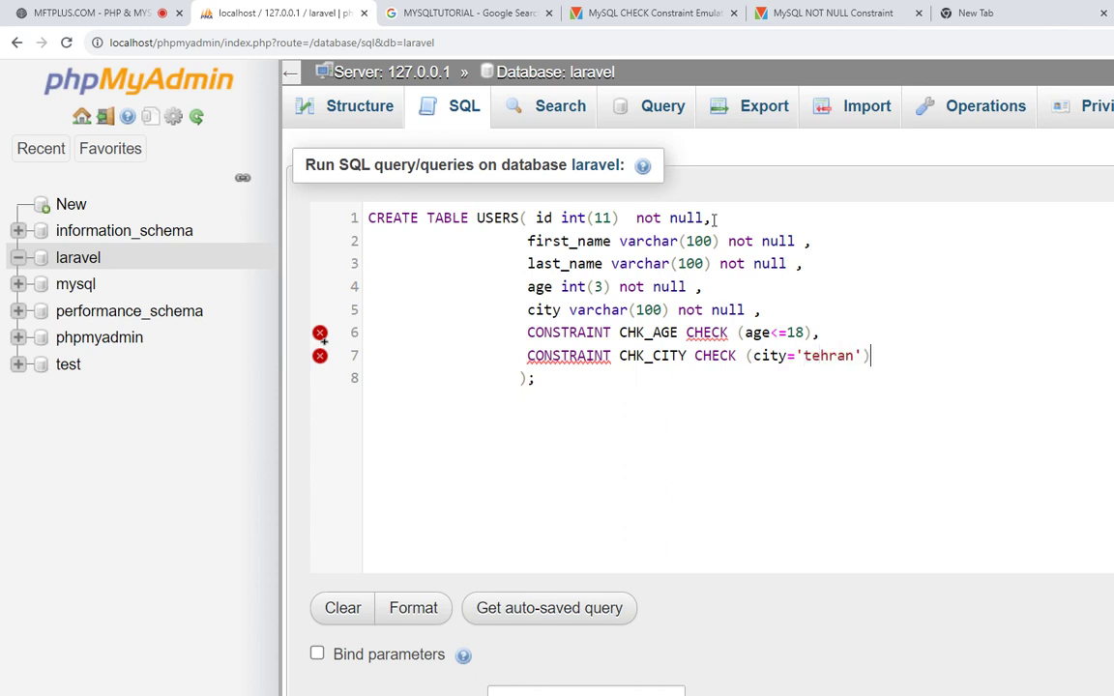
# Select the whole CREATE TABLE query, drag it into the new browser tab, and return to phpMyAdmin
pyautogui.click(538, 380)
pyautogui.hotkey('ctrl', 'a')
pyautogui.moveTo(1033, 8); pyautogui.dragTo(666, 70)
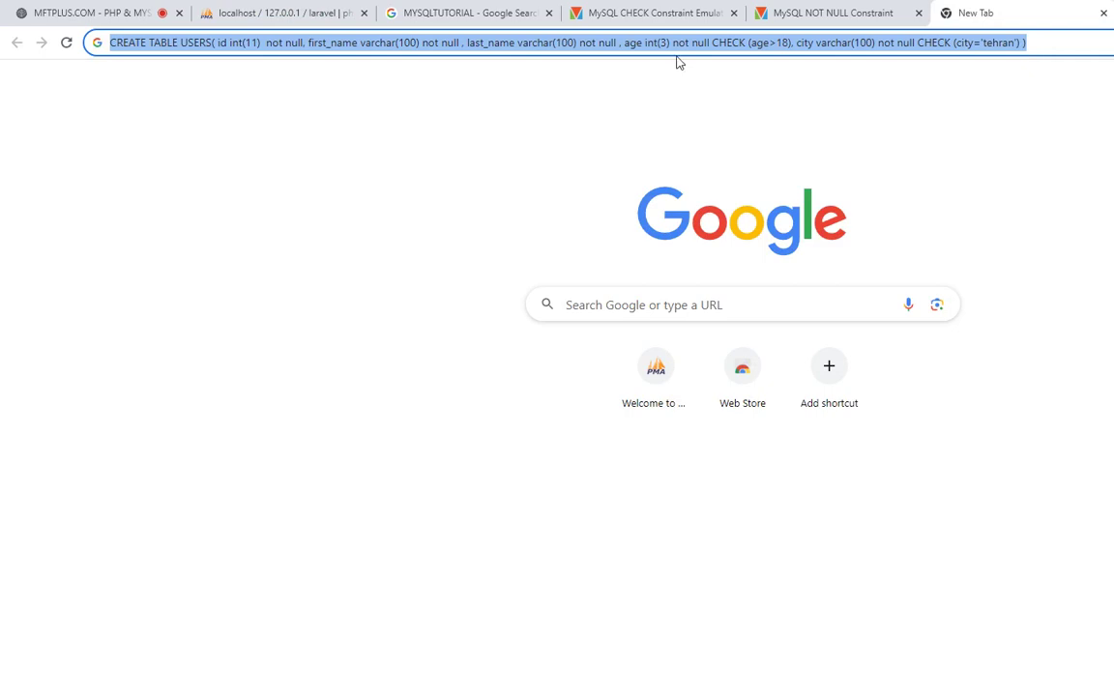
pyautogui.click(274, 11)
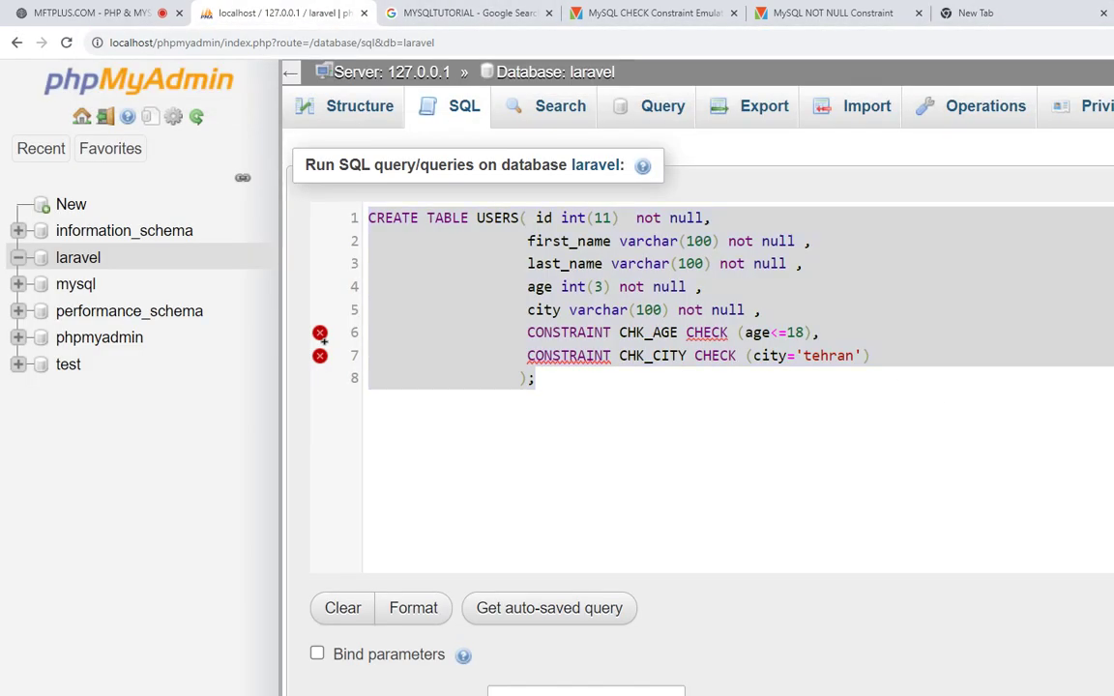
# Run the CREATE TABLE USERS query and review users' columns id, first_name, last_name, age, city
pyautogui.scroll(-1, 697, 387)
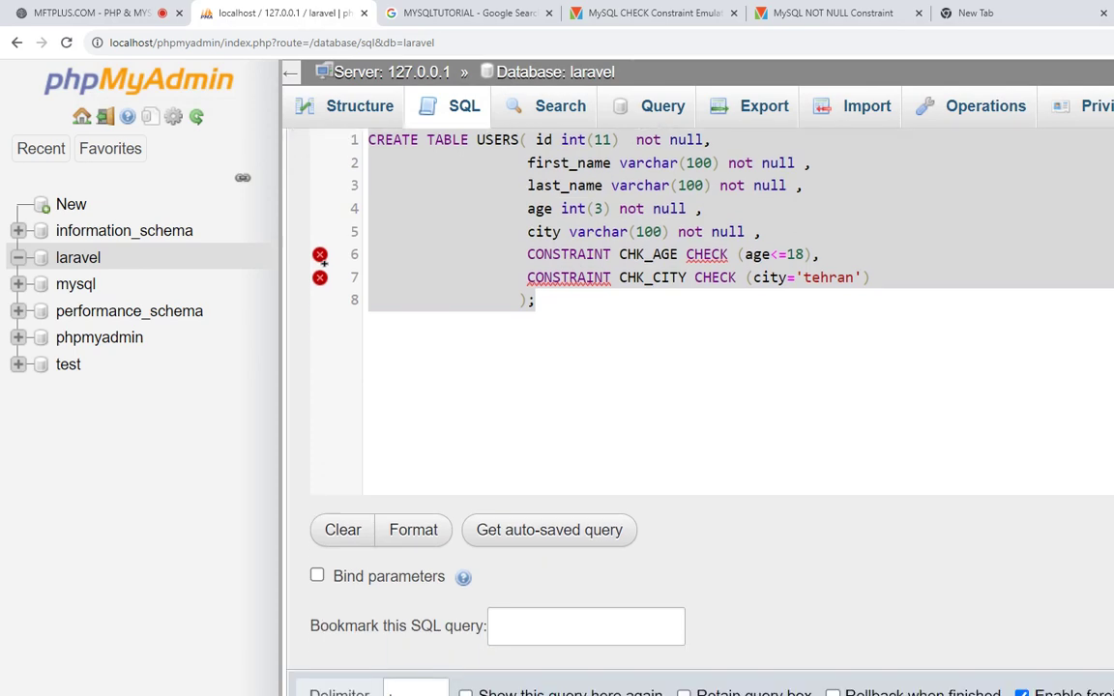
pyautogui.hotkey('ctrl', 'Return')
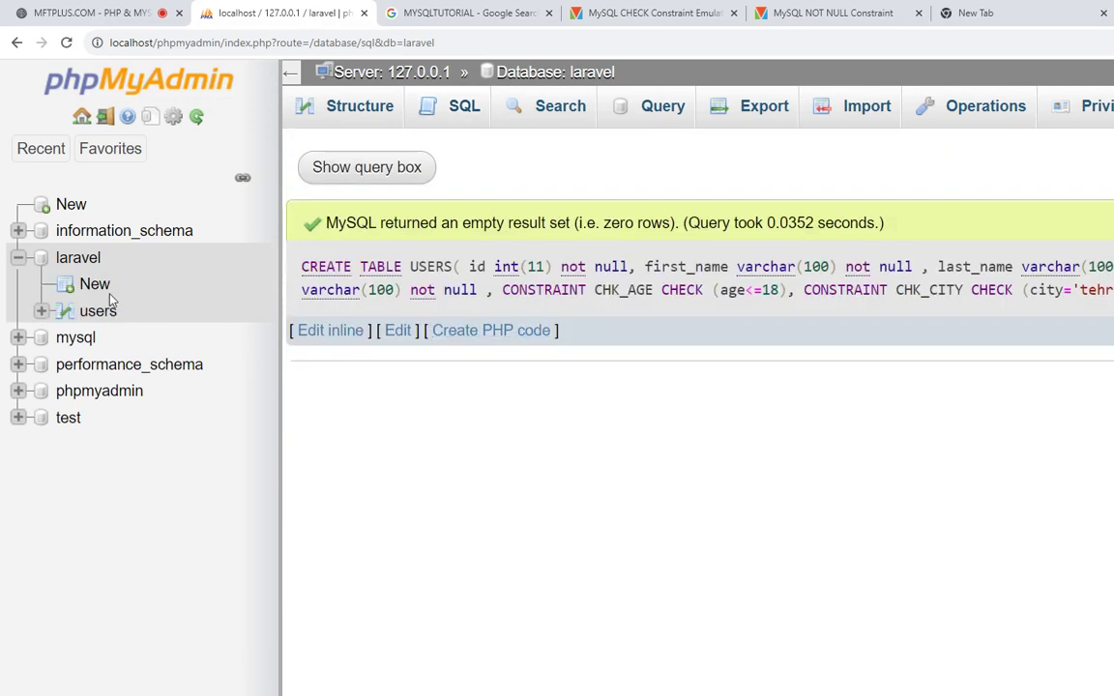
pyautogui.click(106, 309)
pyautogui.click(471, 106)
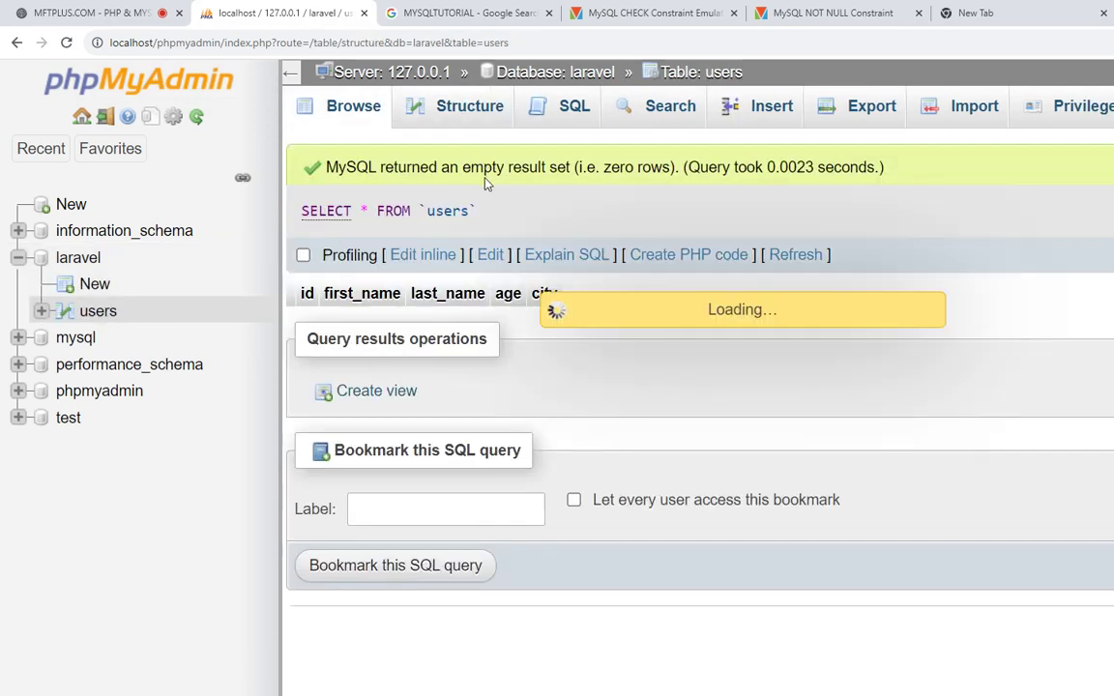
pyautogui.scroll(-4, 593, 444)
pyautogui.scroll(-2, 593, 444)
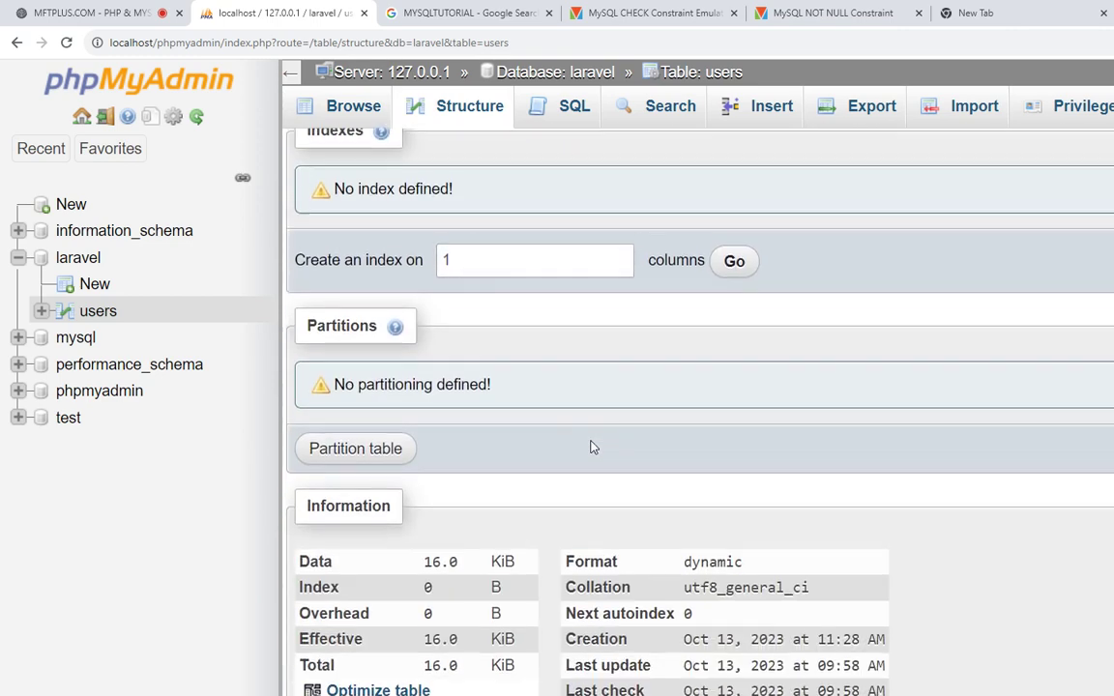
pyautogui.scroll(5, 593, 447)
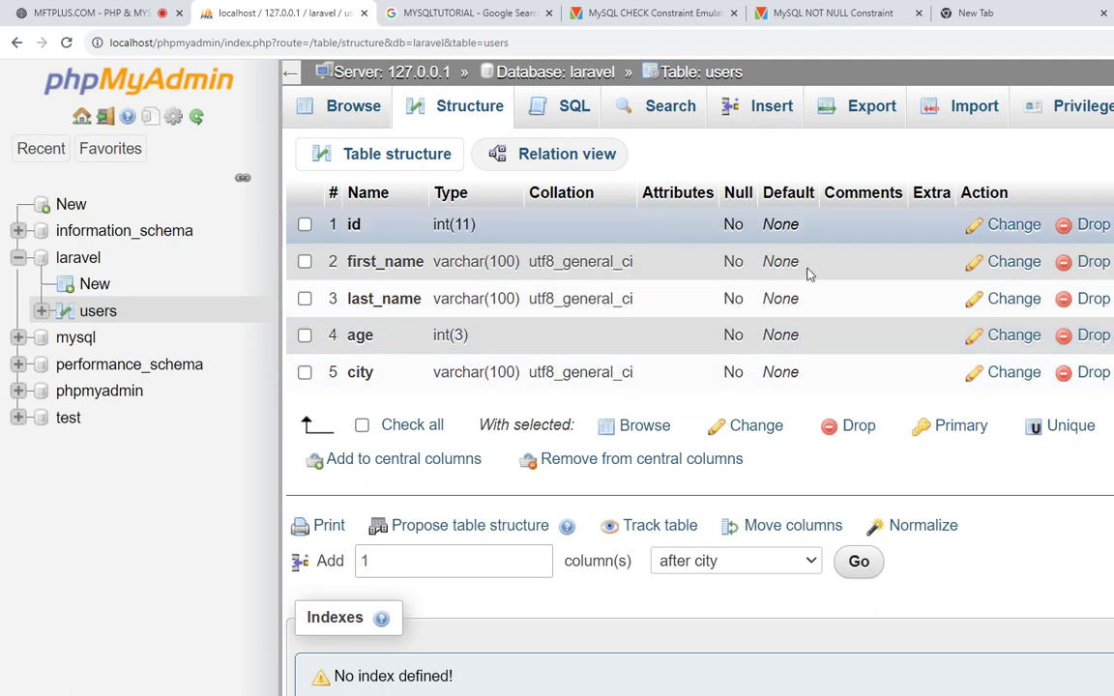
# Run SHOW CREATE TABLE users; in the table's SQL editor
pyautogui.click(571, 106)
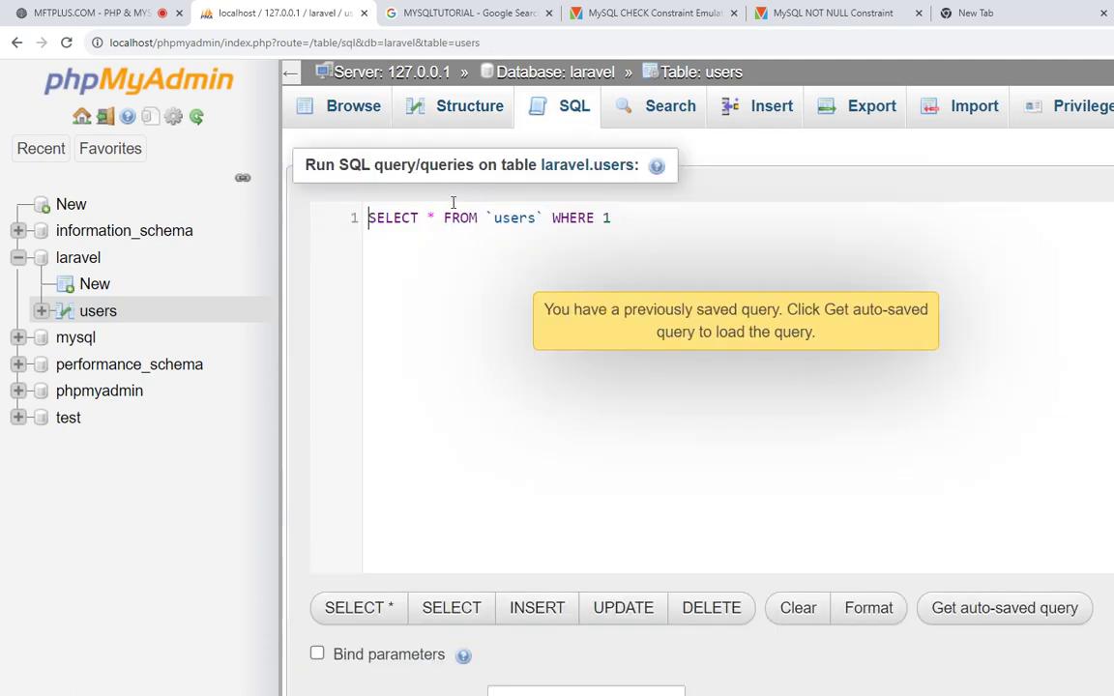
pyautogui.tripleClick(435, 219)
pyautogui.write('show ')
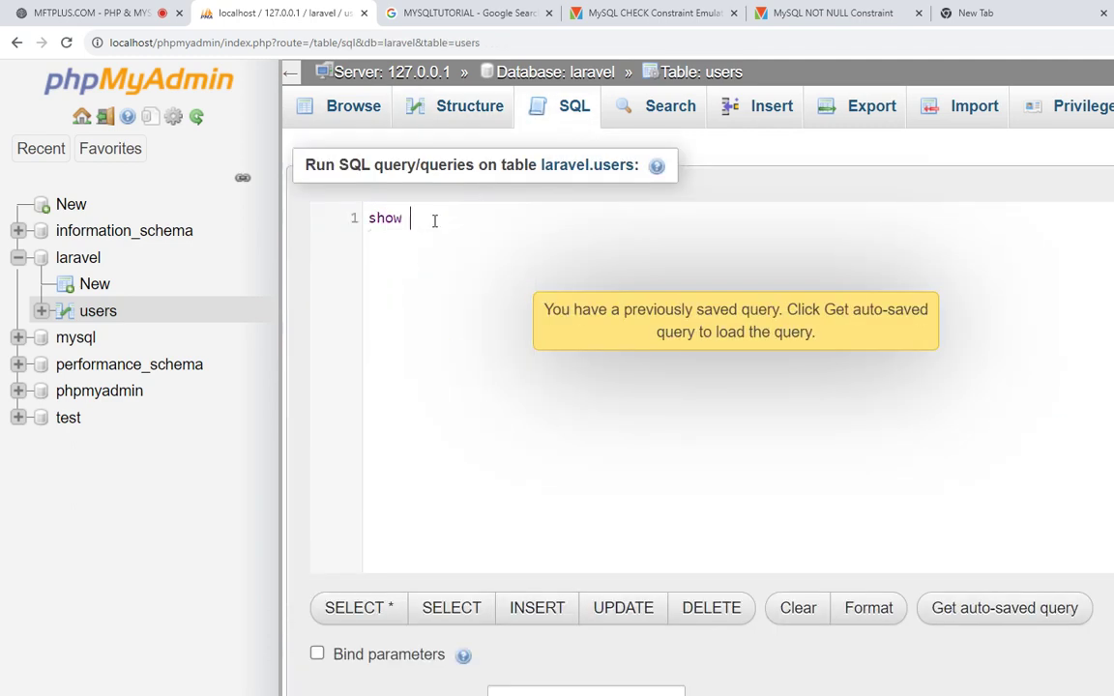
pyautogui.write('ta')
pyautogui.press('Return')
pyautogui.press('BackSpace')
pyautogui.press('BackSpace')
pyautogui.press('BackSpace')
pyautogui.press('BackSpace')
pyautogui.press('BackSpace')
pyautogui.press('BackSpace')
pyautogui.press('BackSpace')
pyautogui.press('BackSpace')
pyautogui.press('BackSpace')
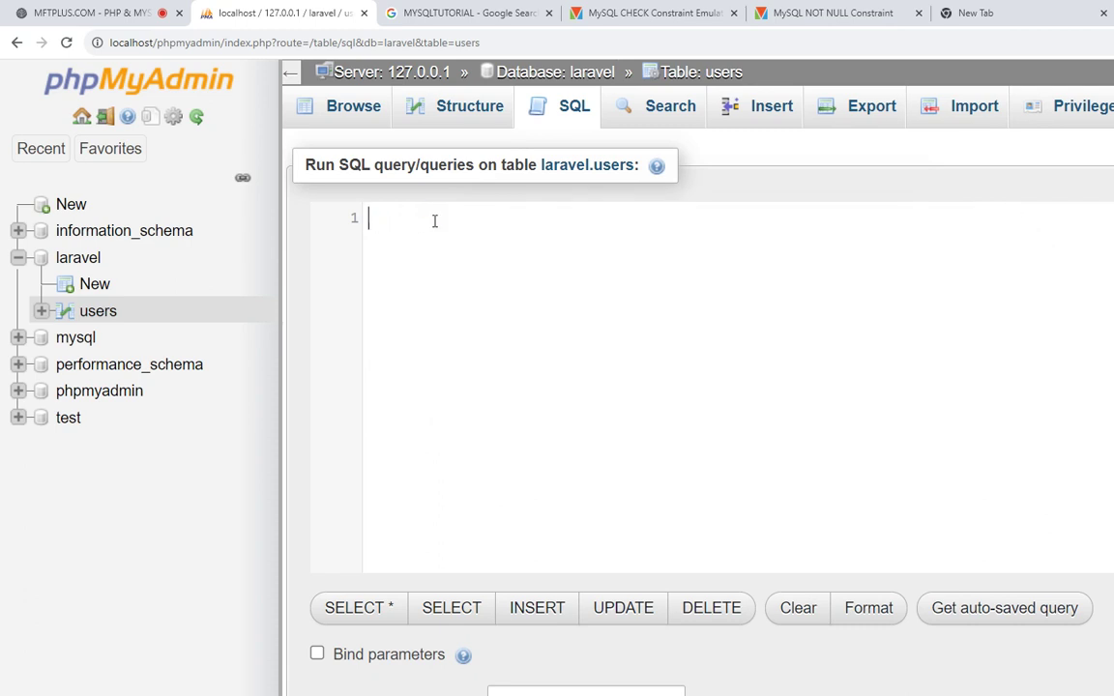
pyautogui.write('SHOW CREA')
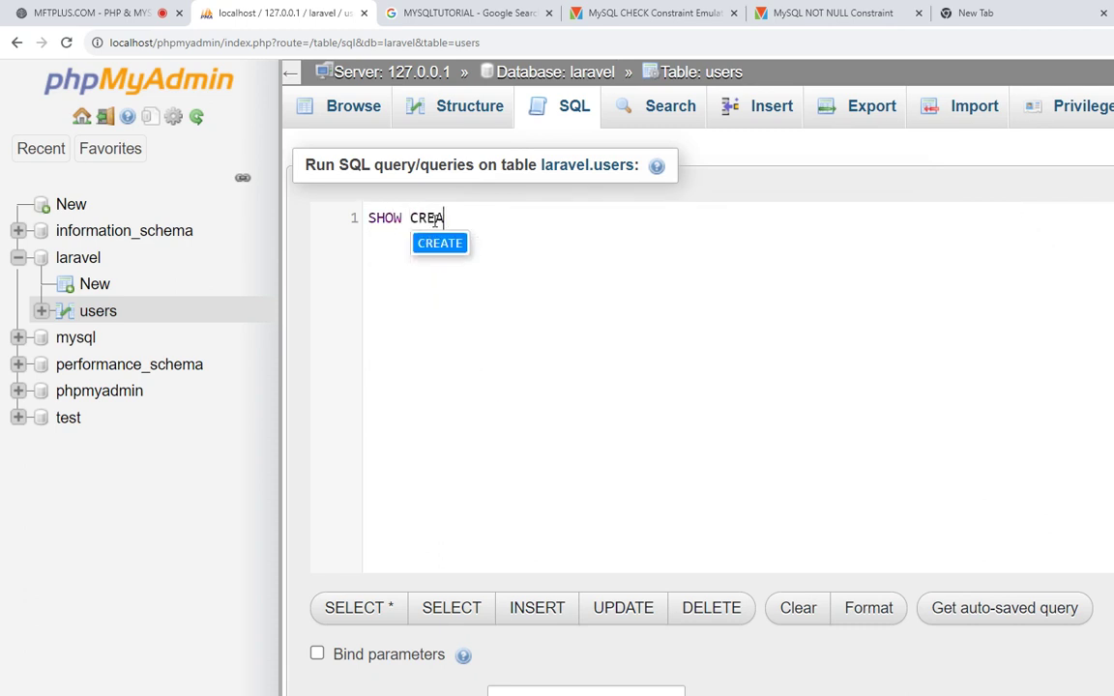
pyautogui.write('TE TABLE ')
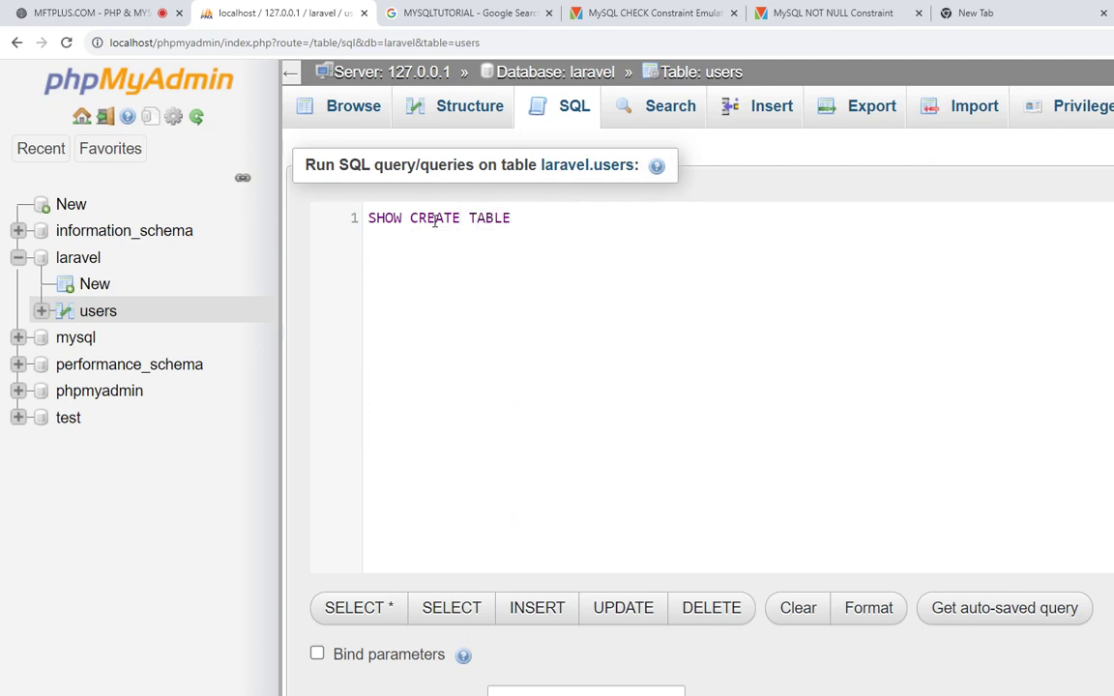
pyautogui.write('users;')
pyautogui.scroll(-1, 971, 629)
pyautogui.hotkey('ctrl', 'Return')
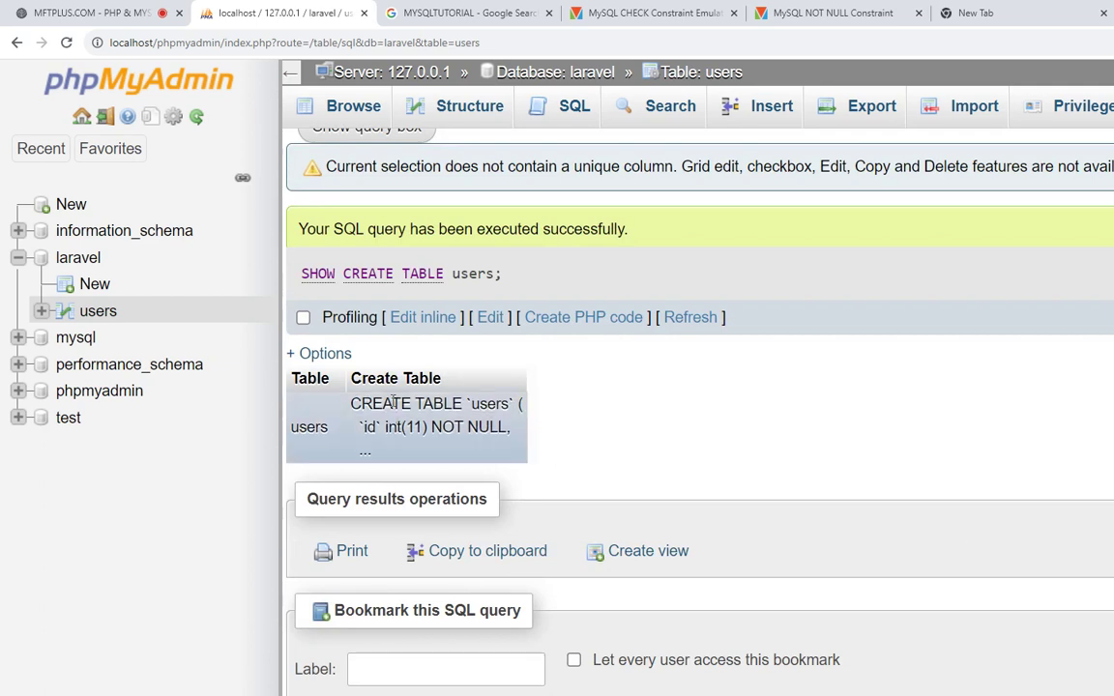
# Show full texts in the result, highlight the CHK_AGE and CHK_CITY definitions, then open Insert
pyautogui.click(320, 354)
pyautogui.click(303, 424)
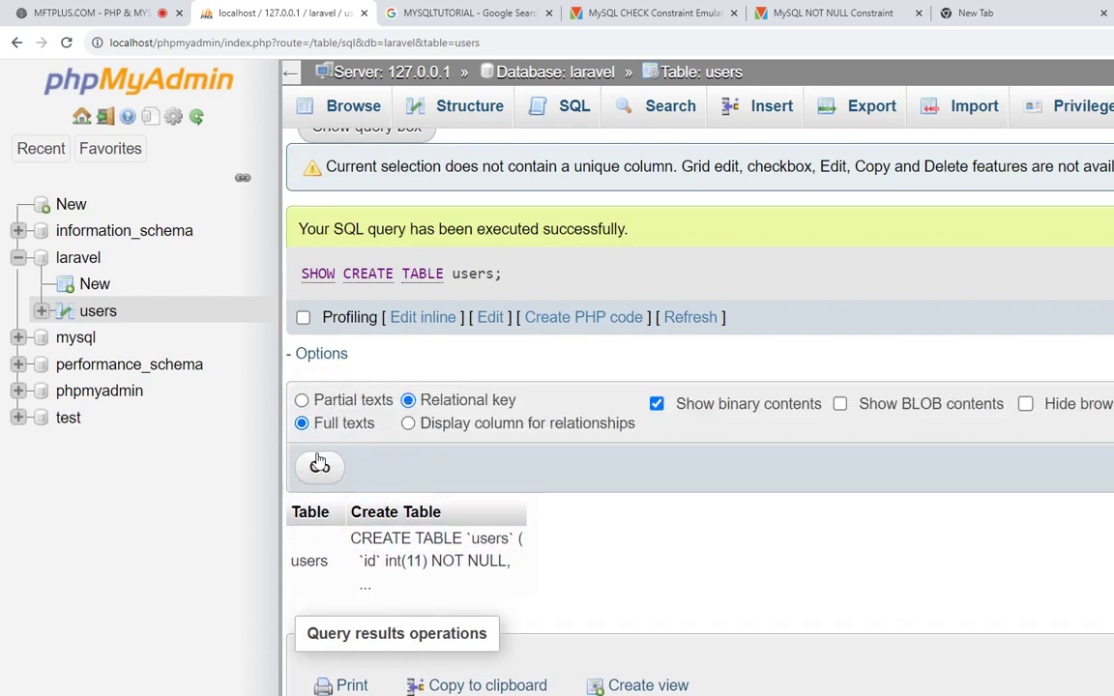
pyautogui.click(320, 467)
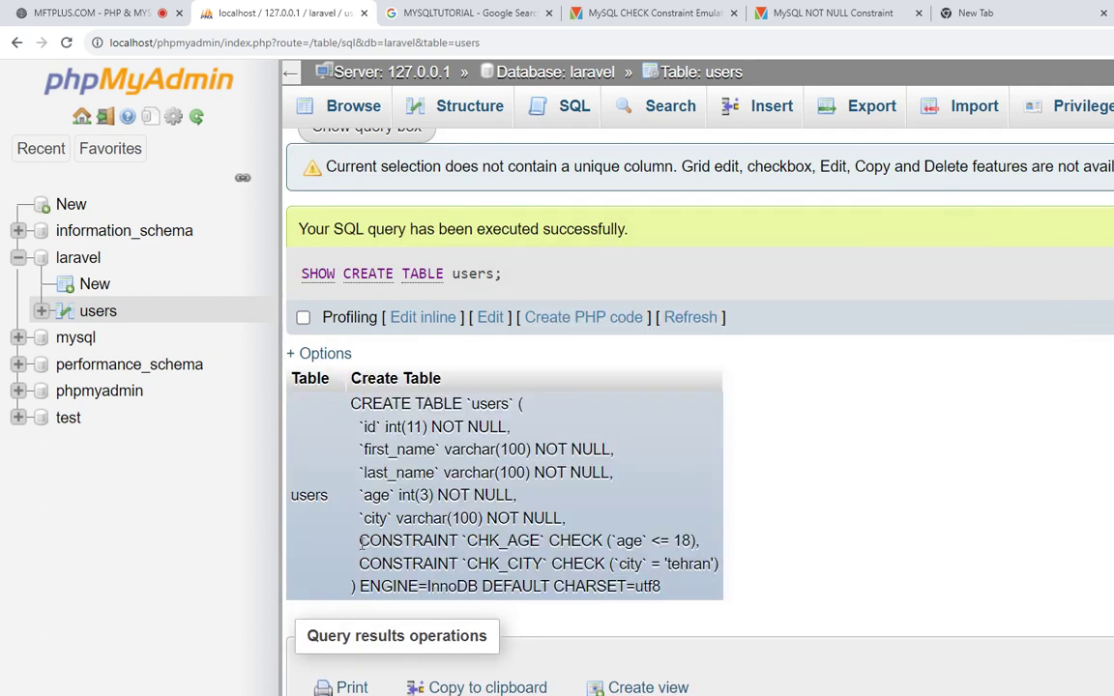
pyautogui.moveTo(358, 540); pyautogui.dragTo(727, 576)
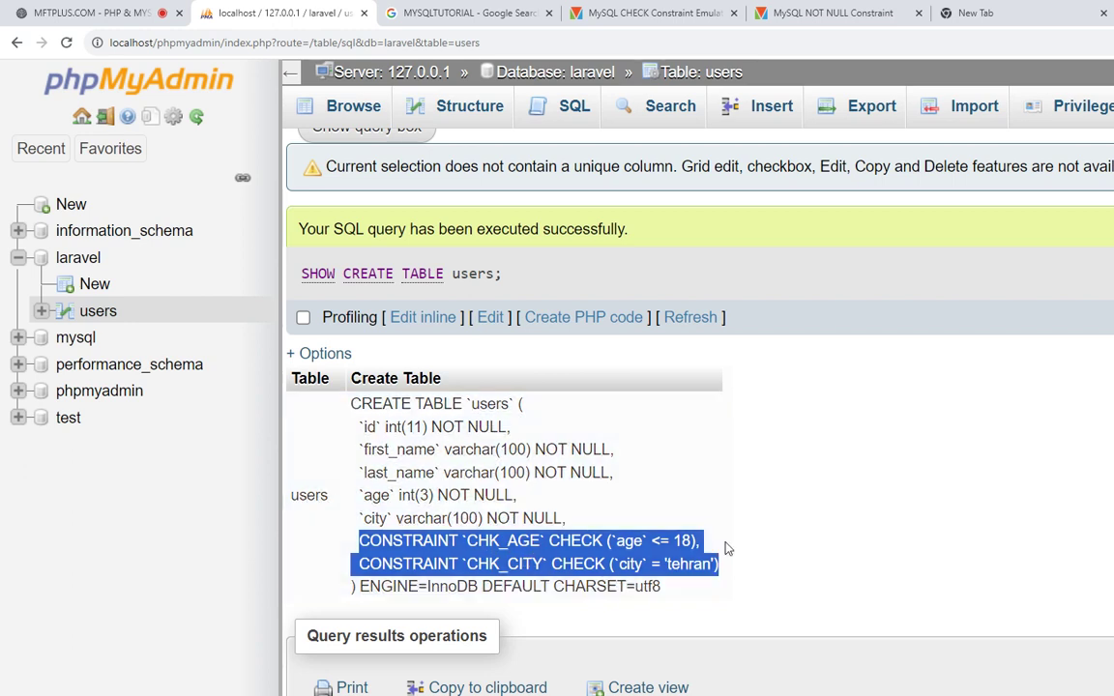
pyautogui.click(754, 106)
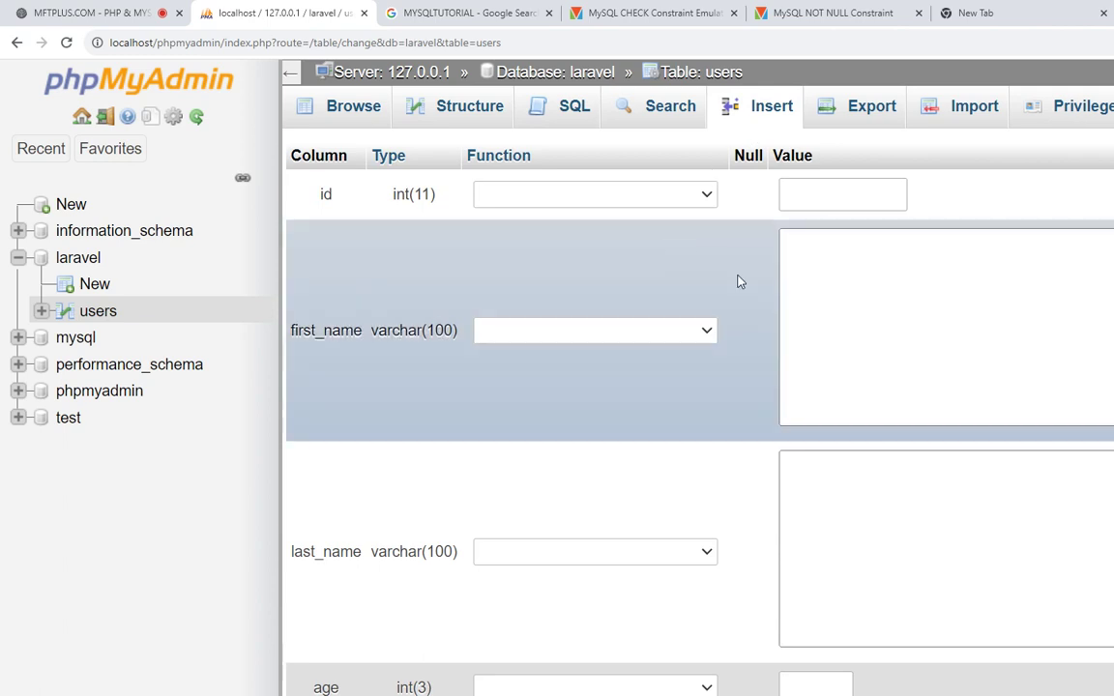
pyautogui.click(839, 332)
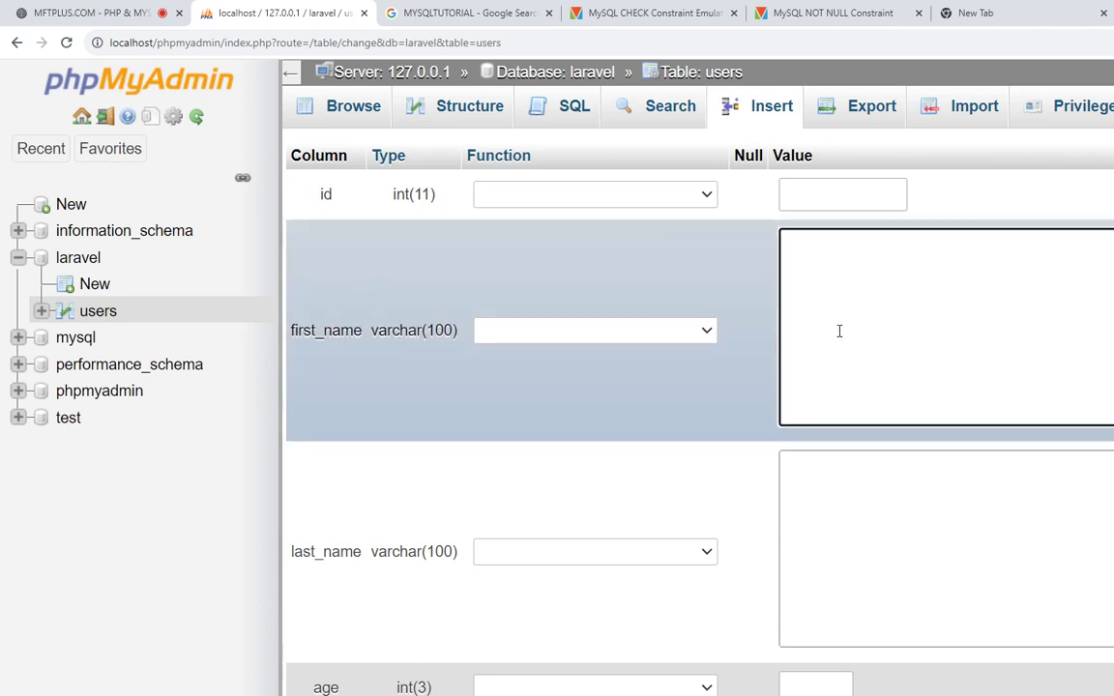
pyautogui.write('TURAJ')
pyautogui.press('Tab')
pyautogui.write('A')
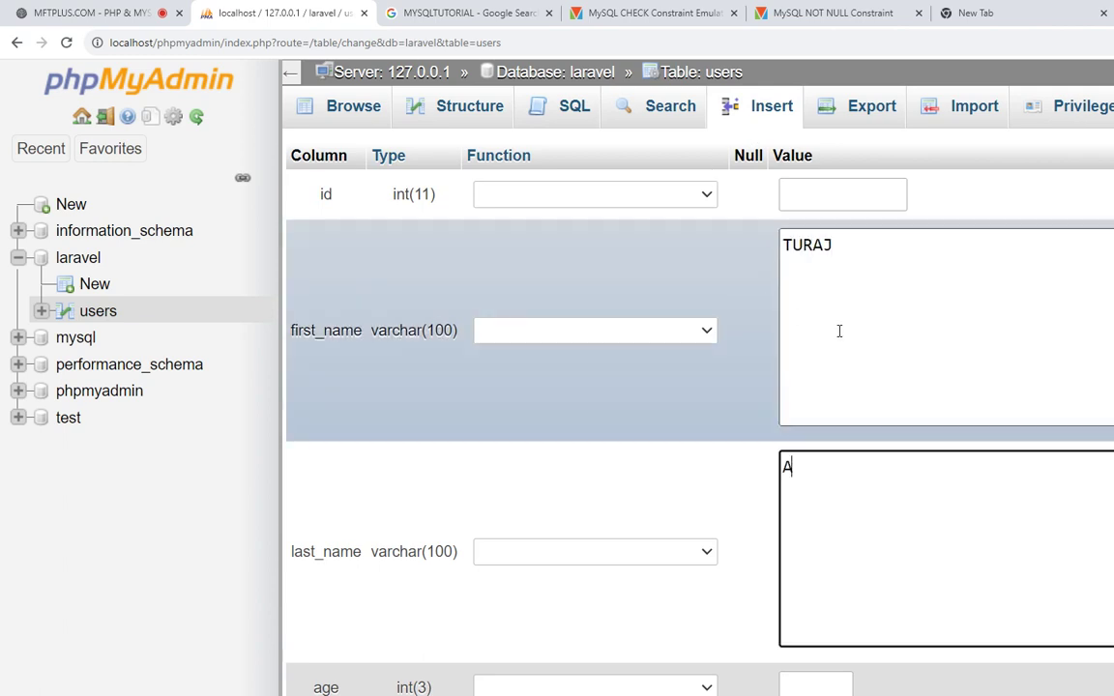
pyautogui.write('RMIN')
pyautogui.press('Tab')
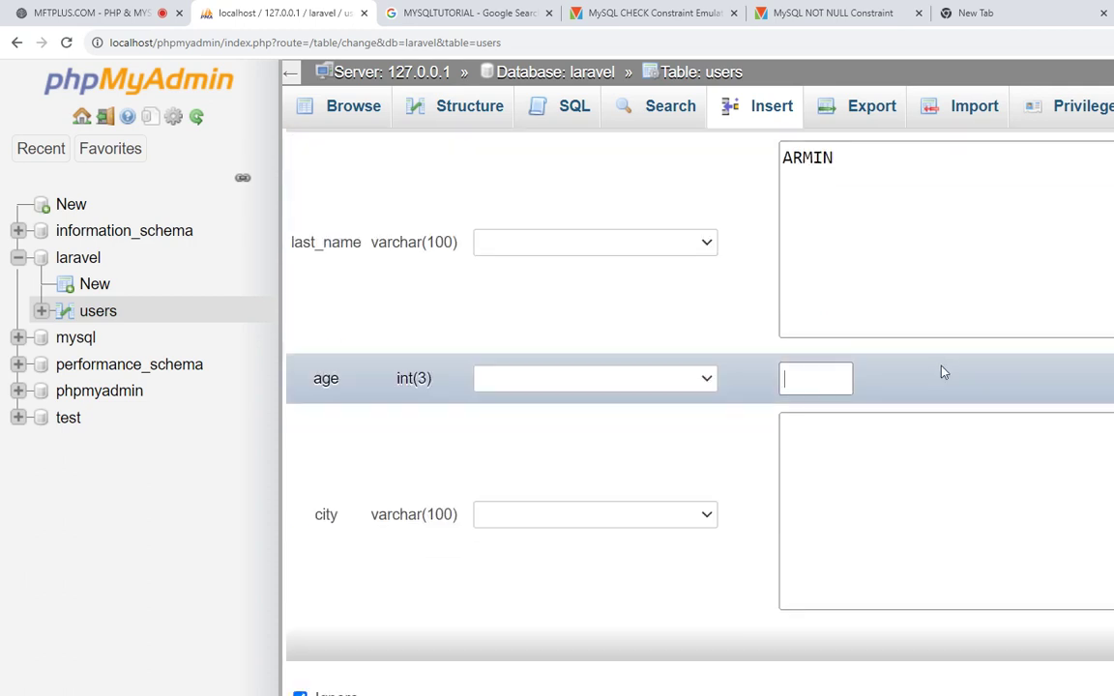
pyautogui.write('15')
pyautogui.click(923, 431)
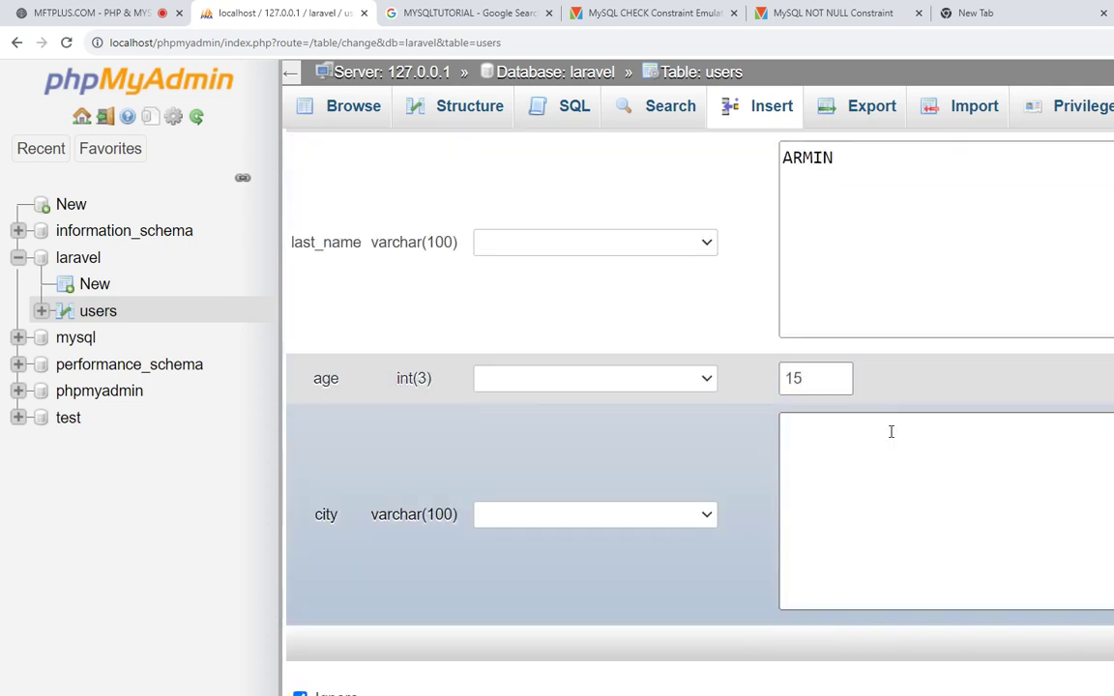
pyautogui.write('KHOY')
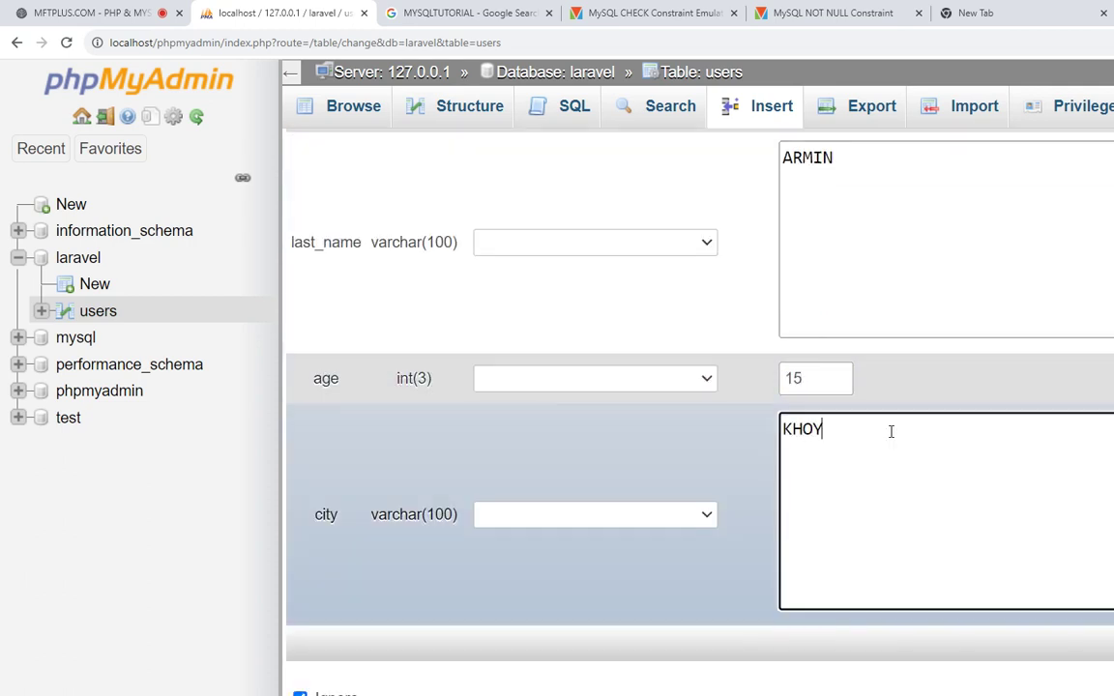
pyautogui.hotkey('ctrl', 'Return')
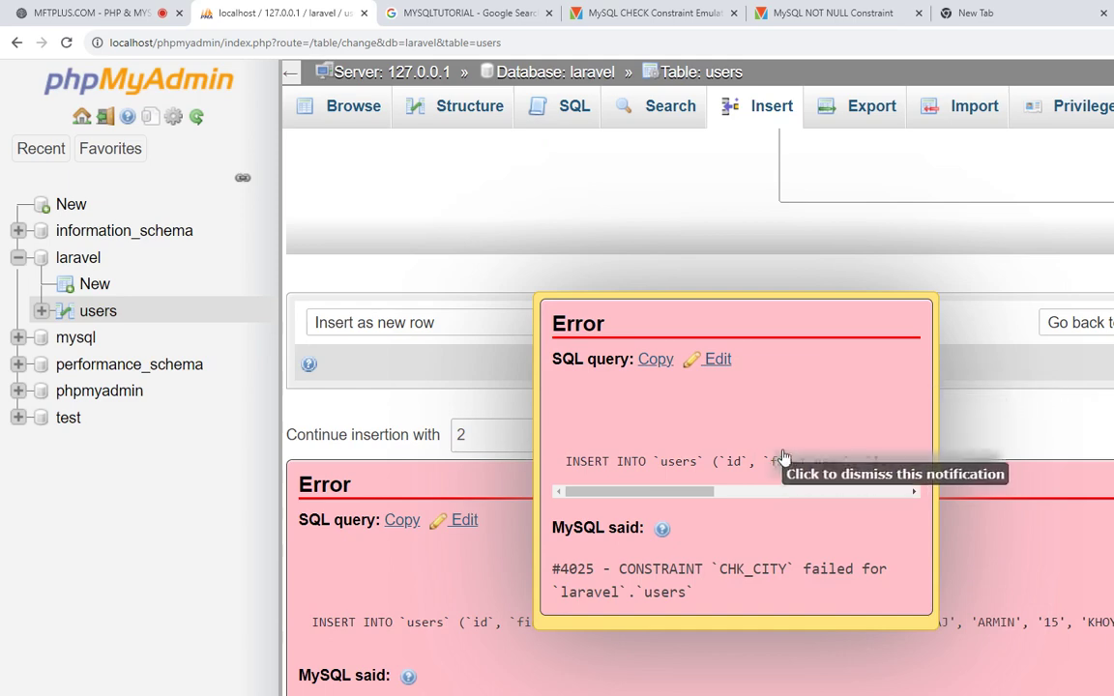
# After the CHK_CITY error, change the city from KHOY to TEHRAN and resubmit the row
pyautogui.scroll(8, 1087, 393)
pyautogui.scroll(3, 919, 312)
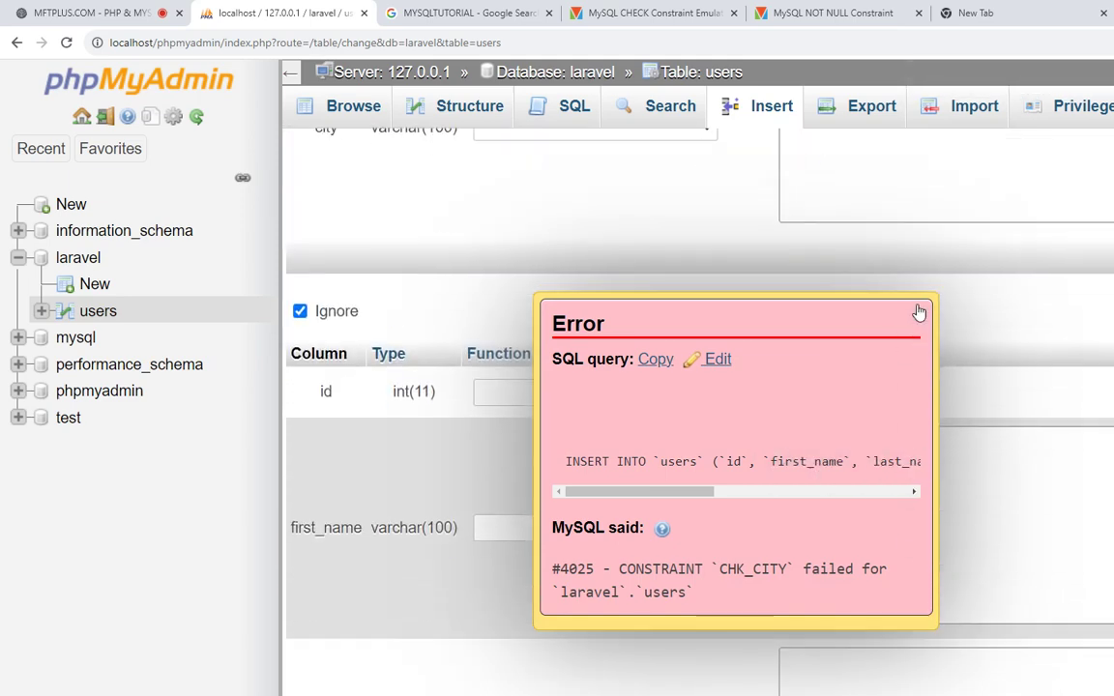
pyautogui.scroll(-3, 918, 312)
pyautogui.scroll(4, 919, 311)
pyautogui.scroll(-3, 919, 311)
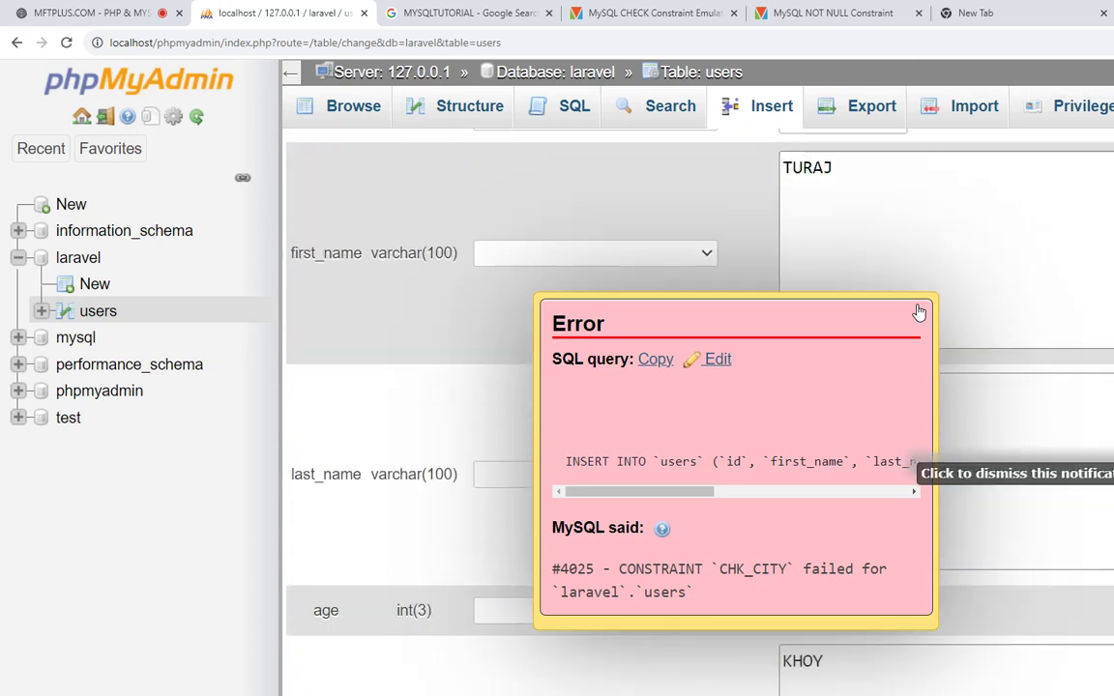
pyautogui.scroll(-1, 910, 358)
pyautogui.scroll(4, 905, 348)
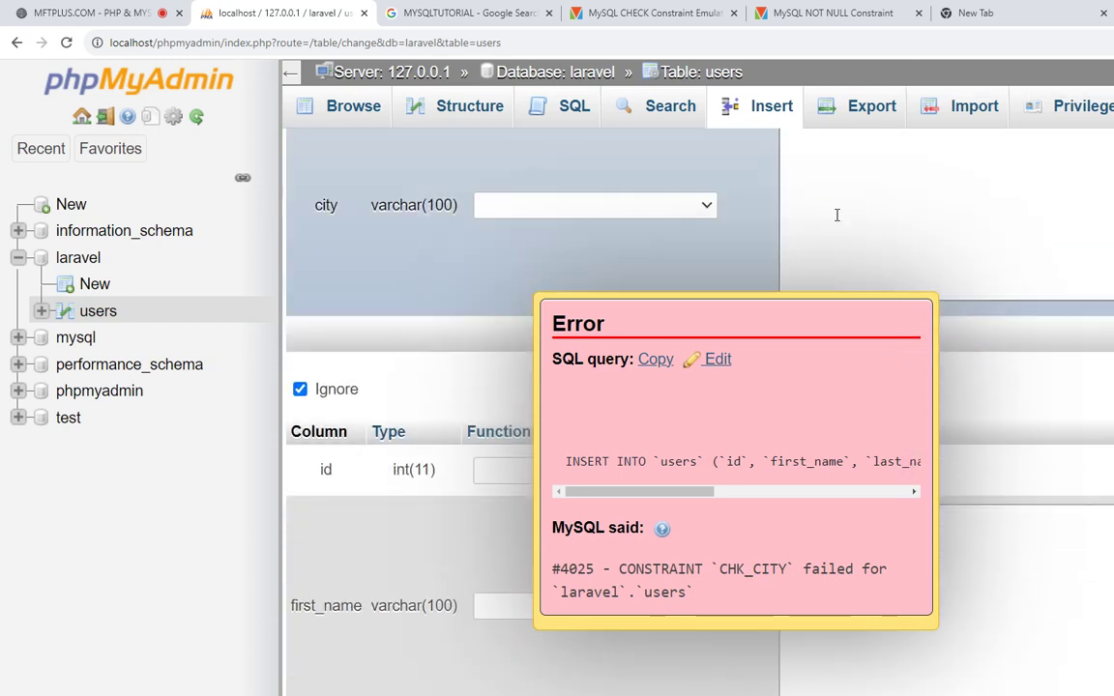
pyautogui.scroll(1, 836, 213)
pyautogui.doubleClick(823, 199)
pyautogui.write('TEHR')
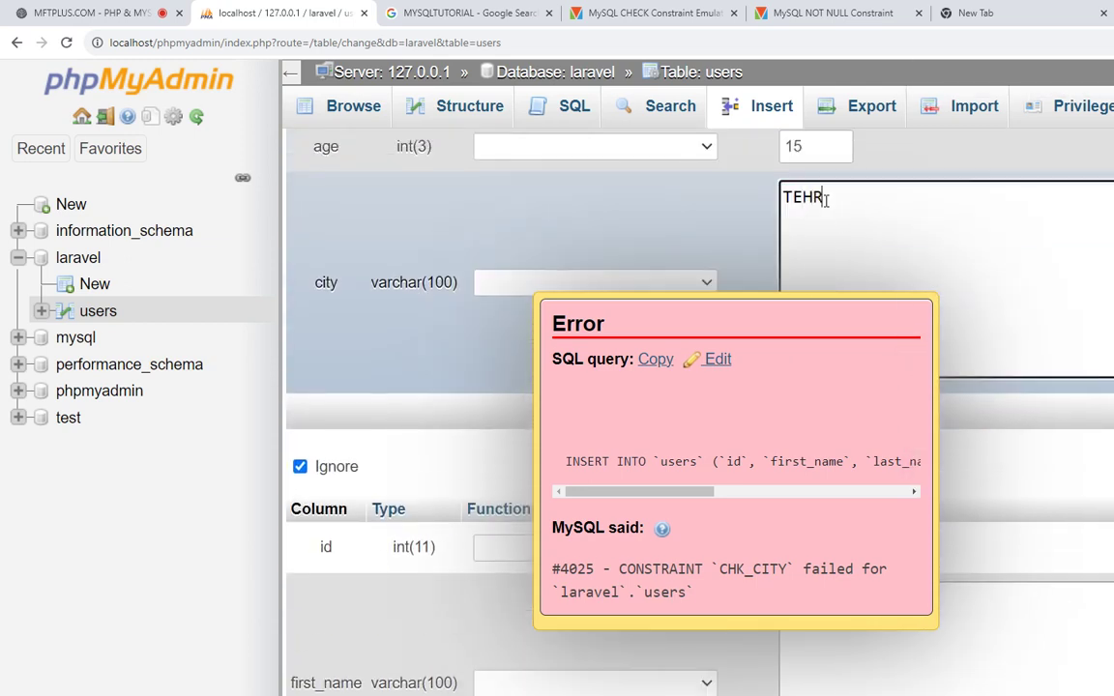
pyautogui.write('AN')
pyautogui.hotkey('ctrl', 'Return')
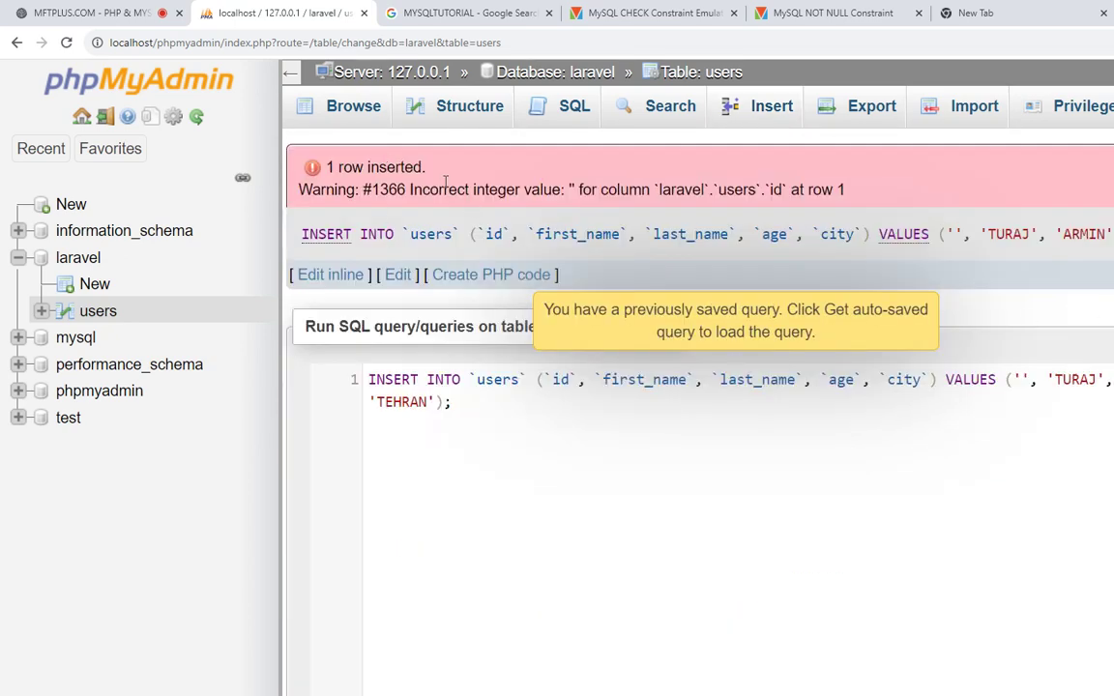
pyautogui.click(344, 109)
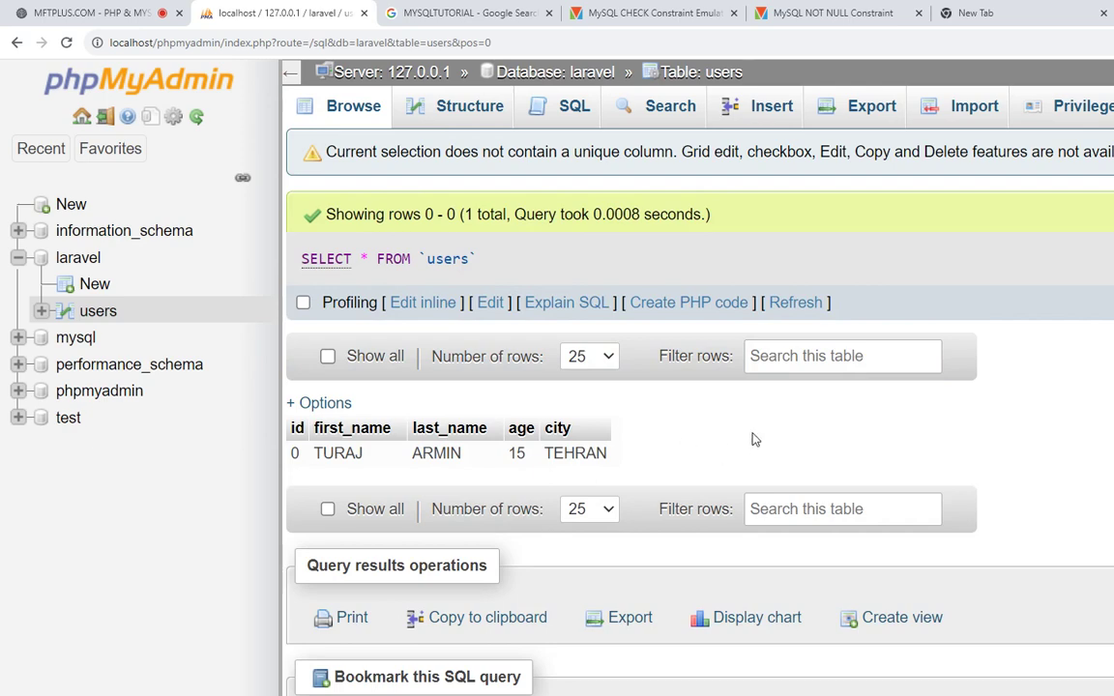
pyautogui.click(463, 109)
pyautogui.click(562, 111)
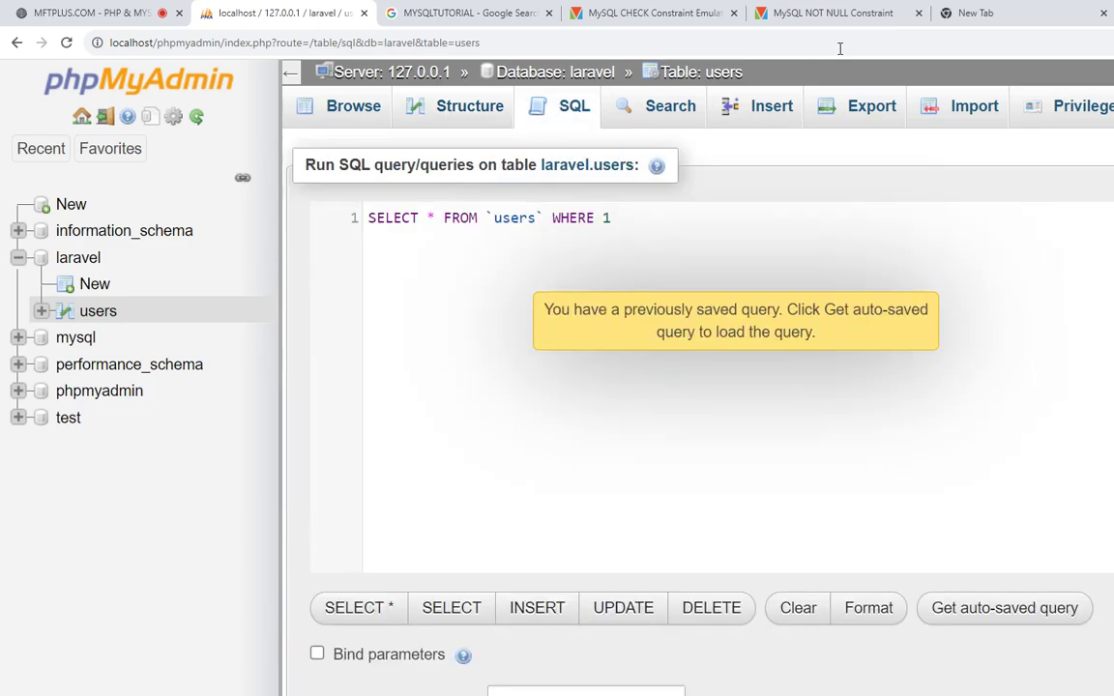
pyautogui.click(972, 13)
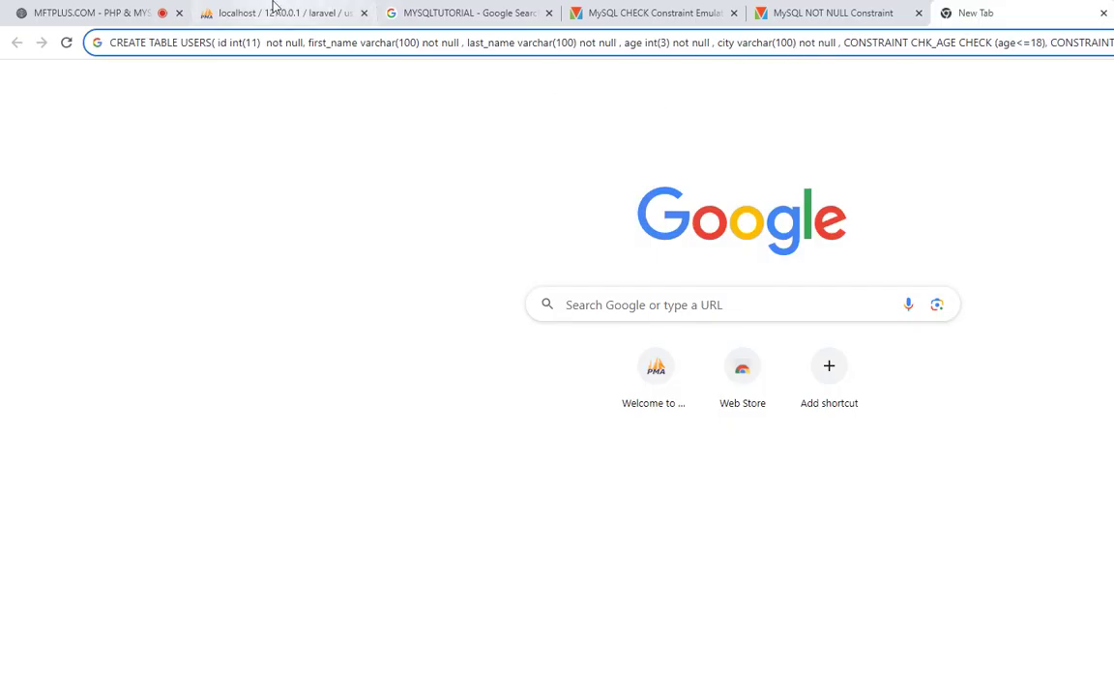
# Switch back to the localhost phpMyAdmin tab showing laravel.users' SQL page
pyautogui.click(273, 8)
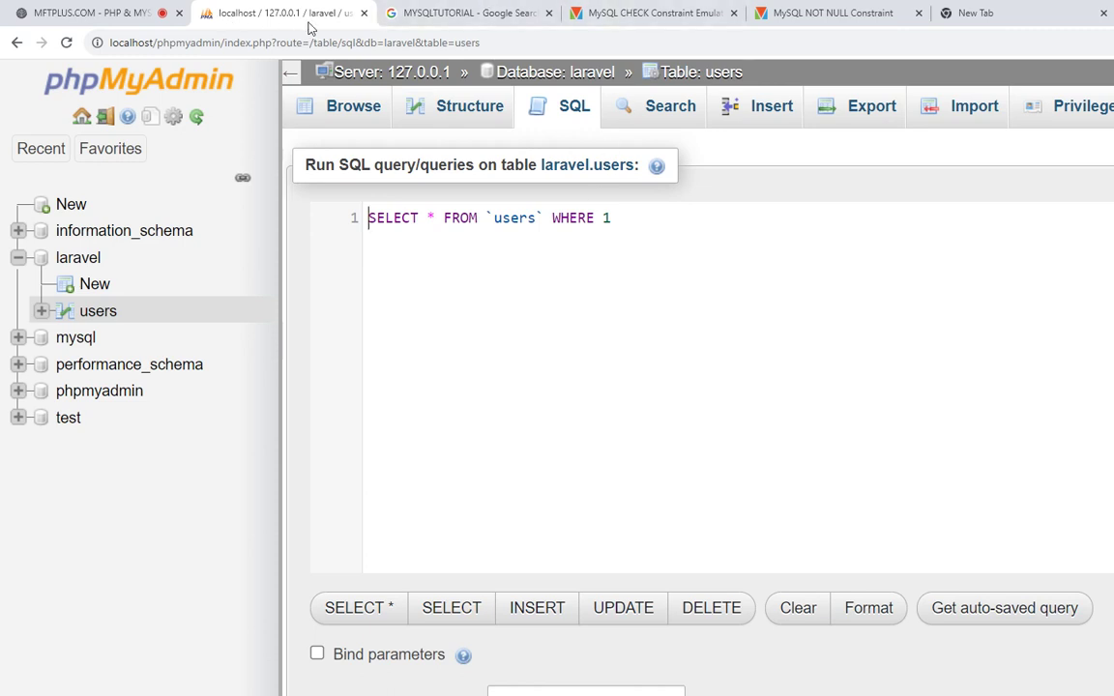
# Edit the users id column and inspect its collation, None default and INT length 11
pyautogui.click(454, 108)
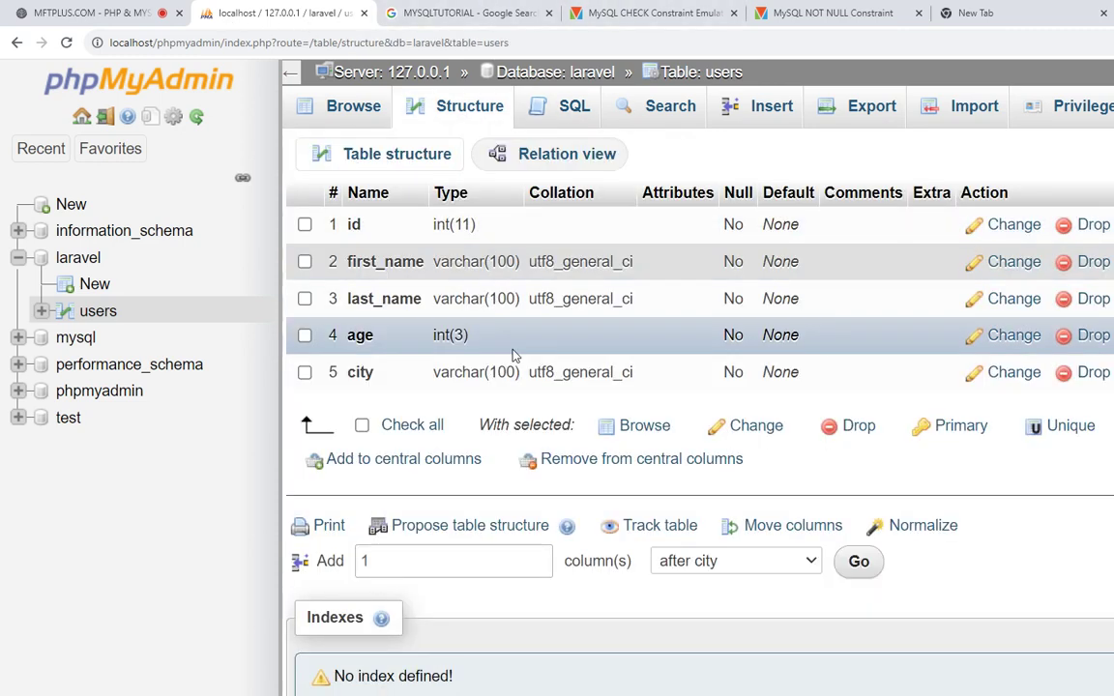
pyautogui.click(1014, 226)
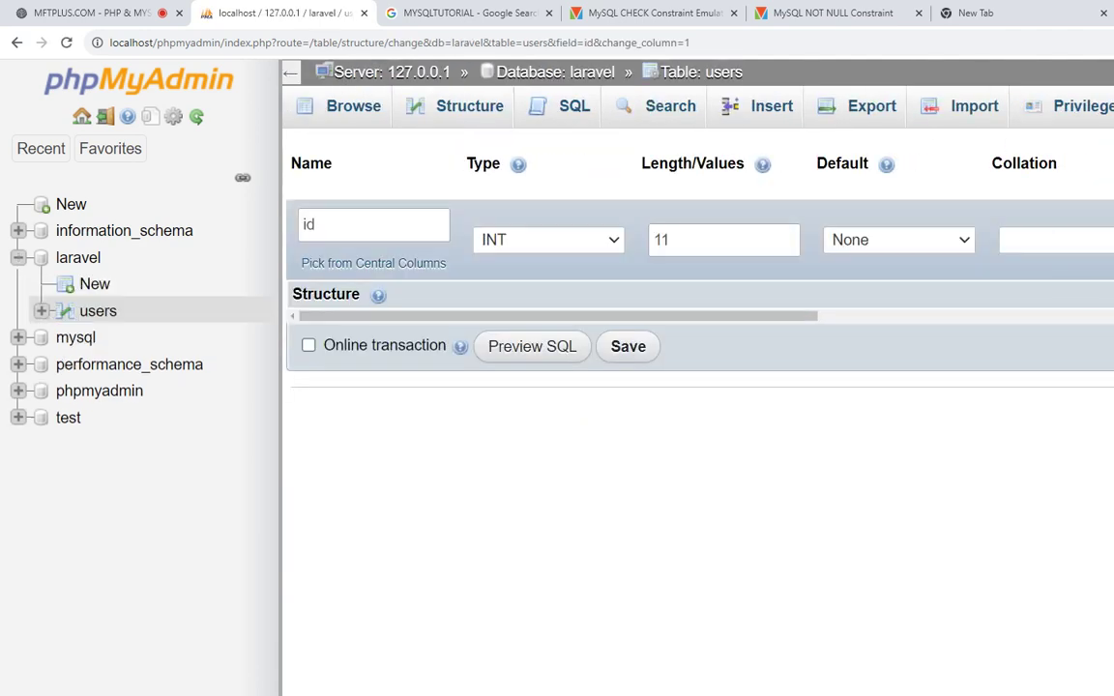
pyautogui.click(1103, 250)
pyautogui.click(1106, 250)
pyautogui.click(897, 248)
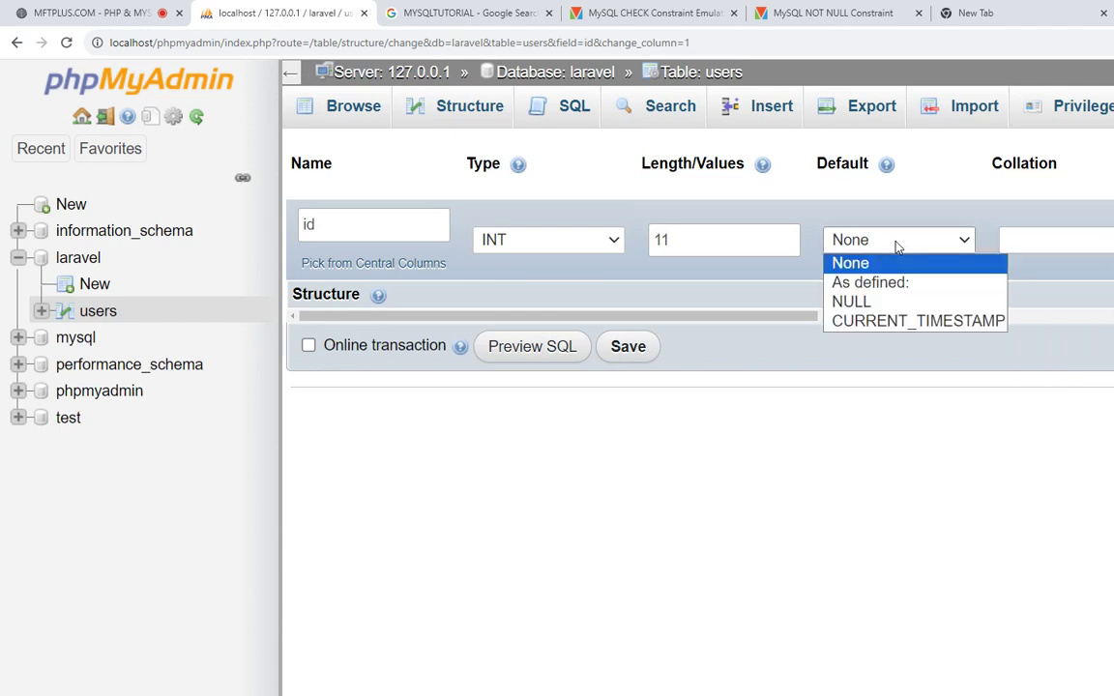
pyautogui.click(896, 248)
pyautogui.click(690, 238)
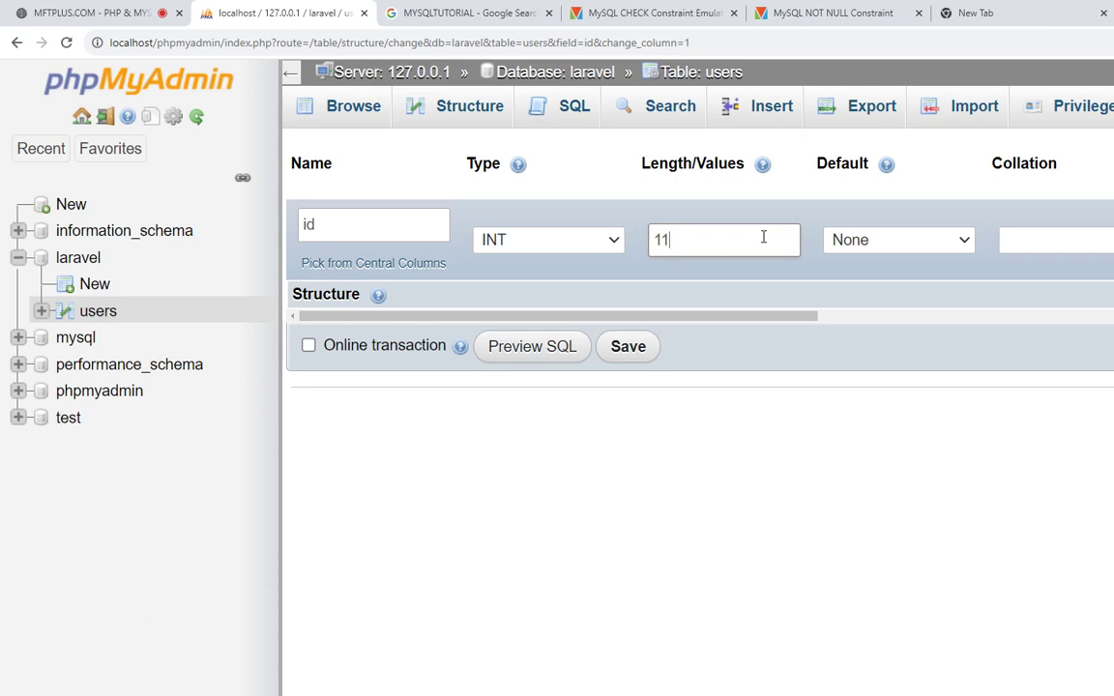
pyautogui.hotkey('ctrl', 't')
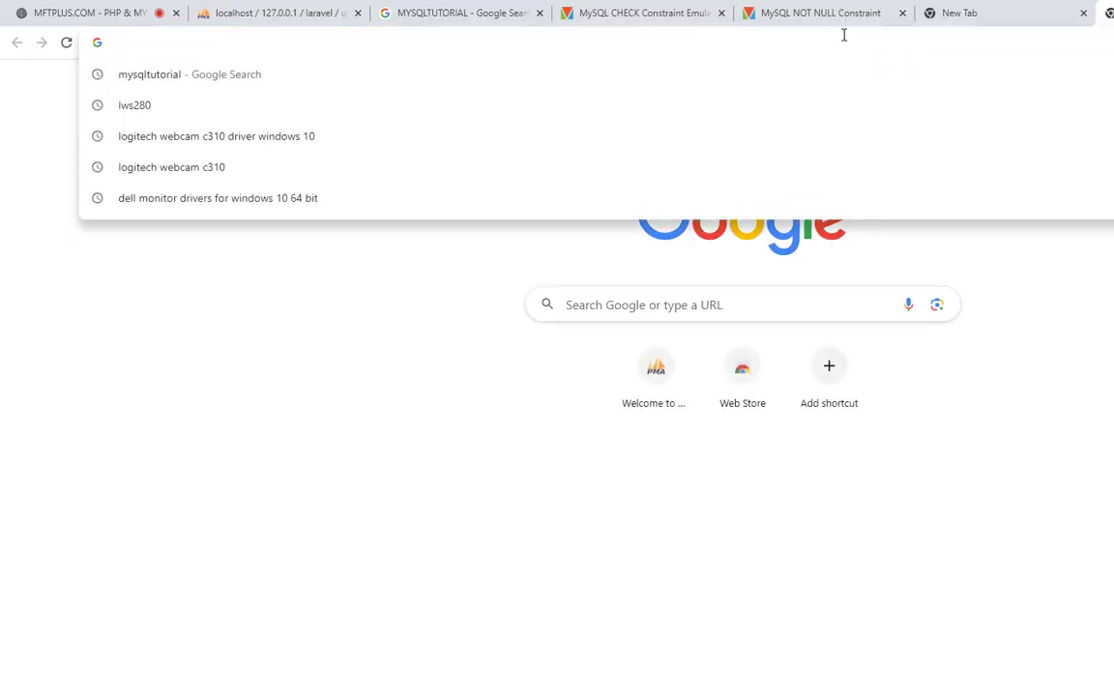
pyautogui.write('WHERE')
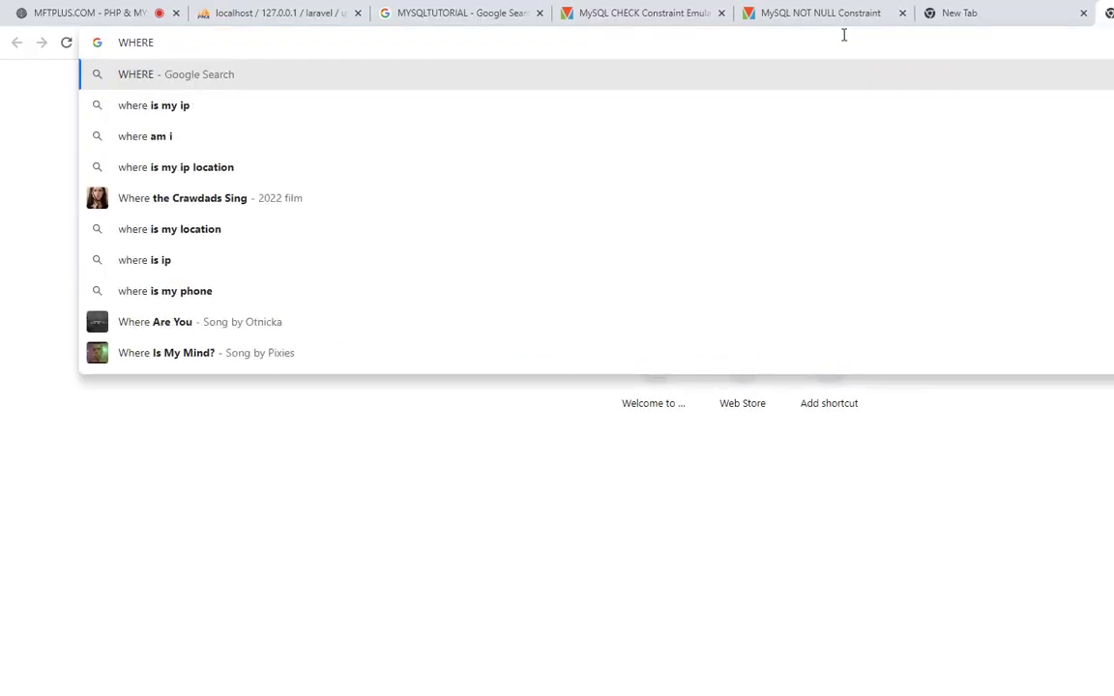
pyautogui.hotkey('ctrl', '2')
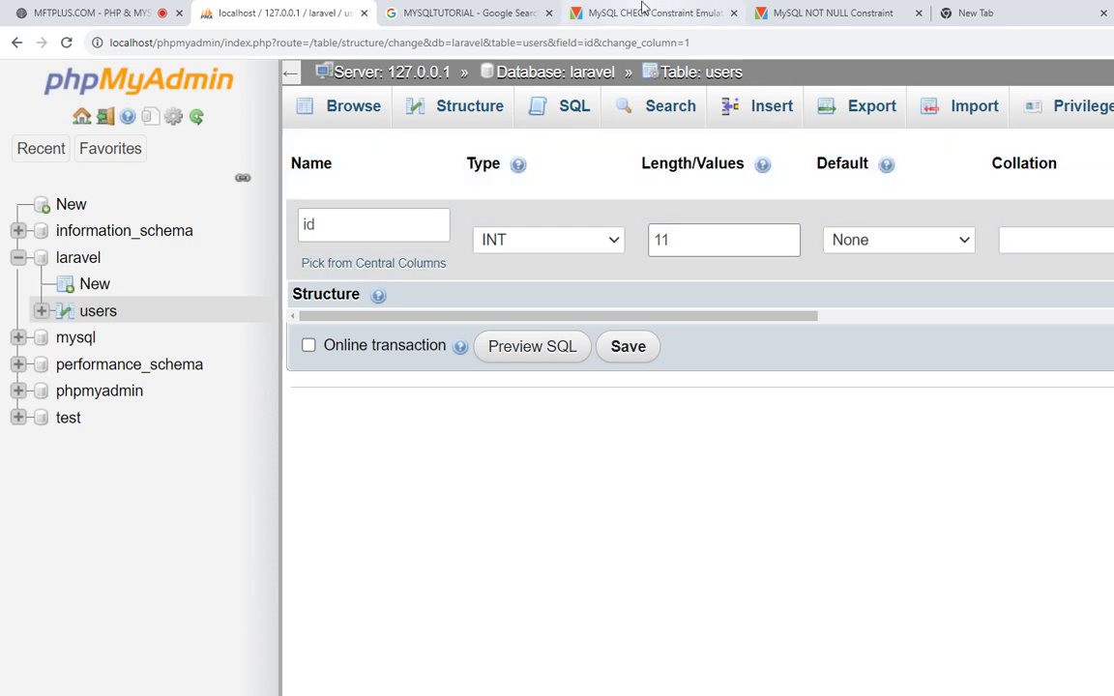
# Read the MySQL CHECK tutorial's parts table example with the parts_chk_price_gt_cost constraint
pyautogui.click(642, 10)
pyautogui.scroll(-3, 657, 445)
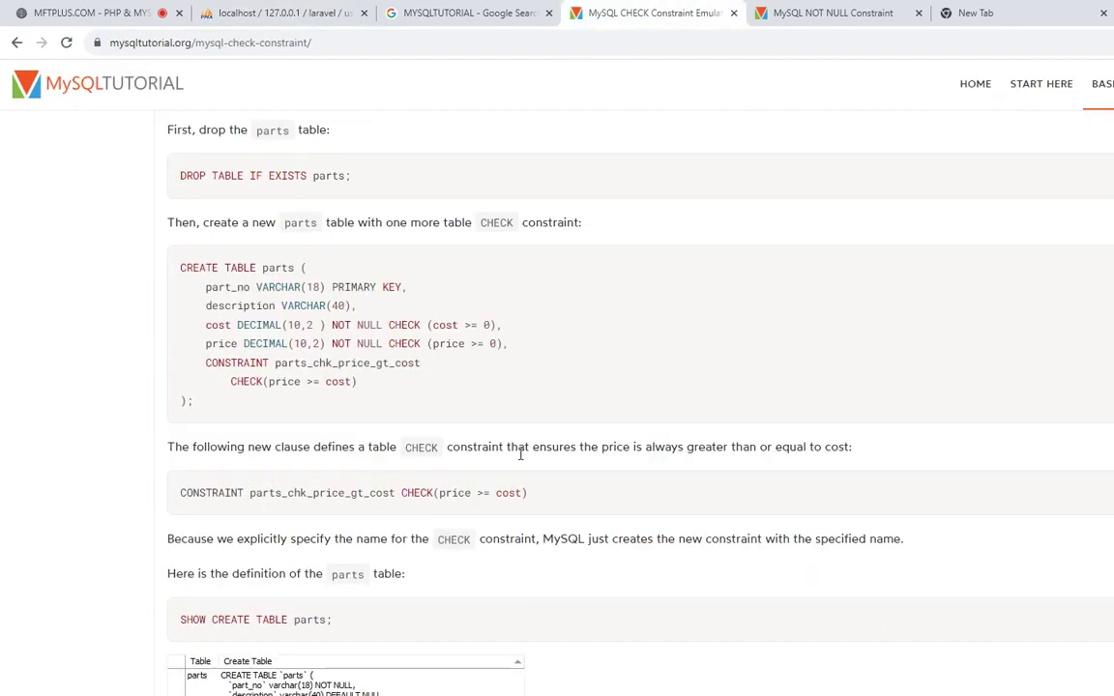
pyautogui.moveTo(232, 381); pyautogui.dragTo(363, 385)
pyautogui.doubleClick(218, 343)
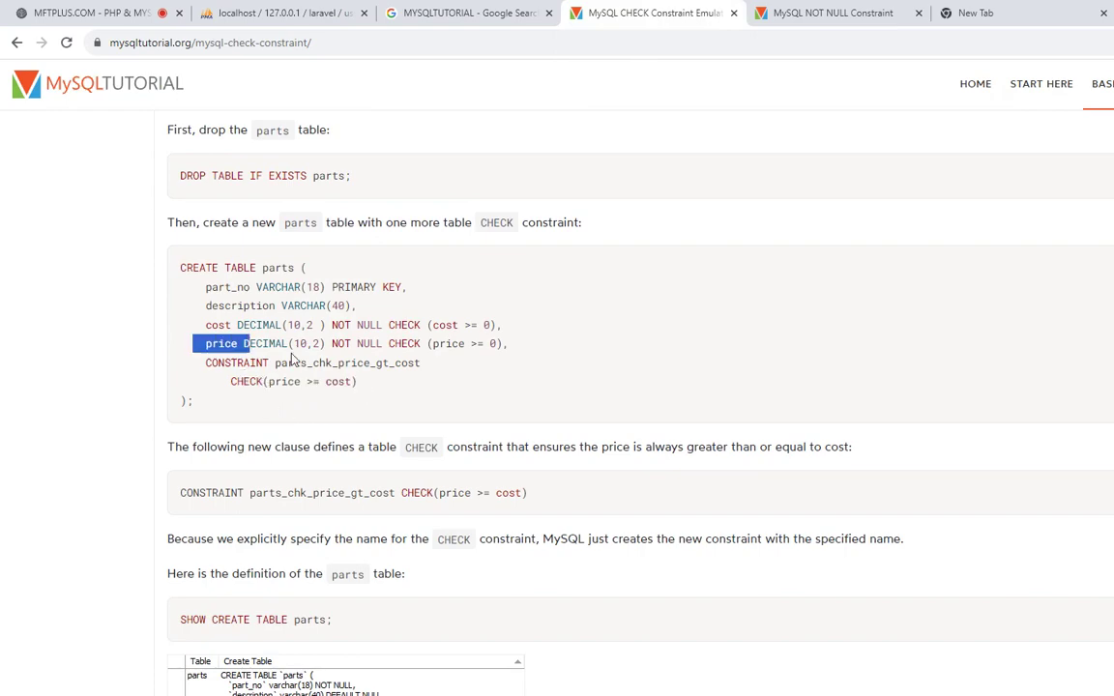
pyautogui.click(393, 385)
pyautogui.scroll(-5, 459, 387)
pyautogui.scroll(-2, 416, 387)
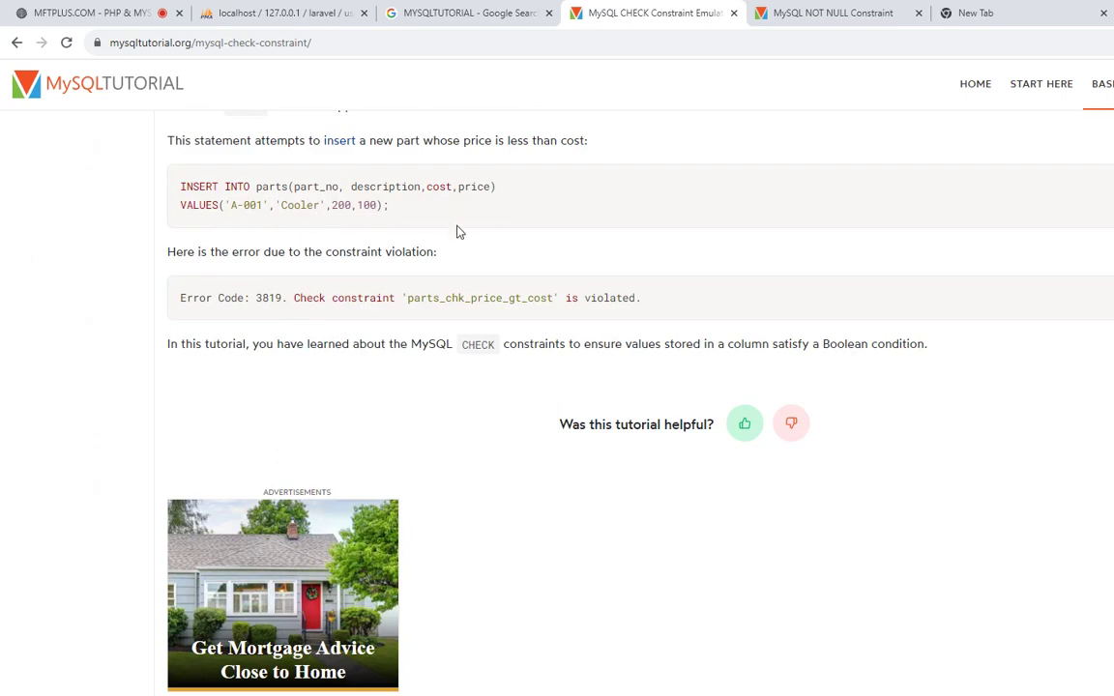
pyautogui.scroll(5, 473, 296)
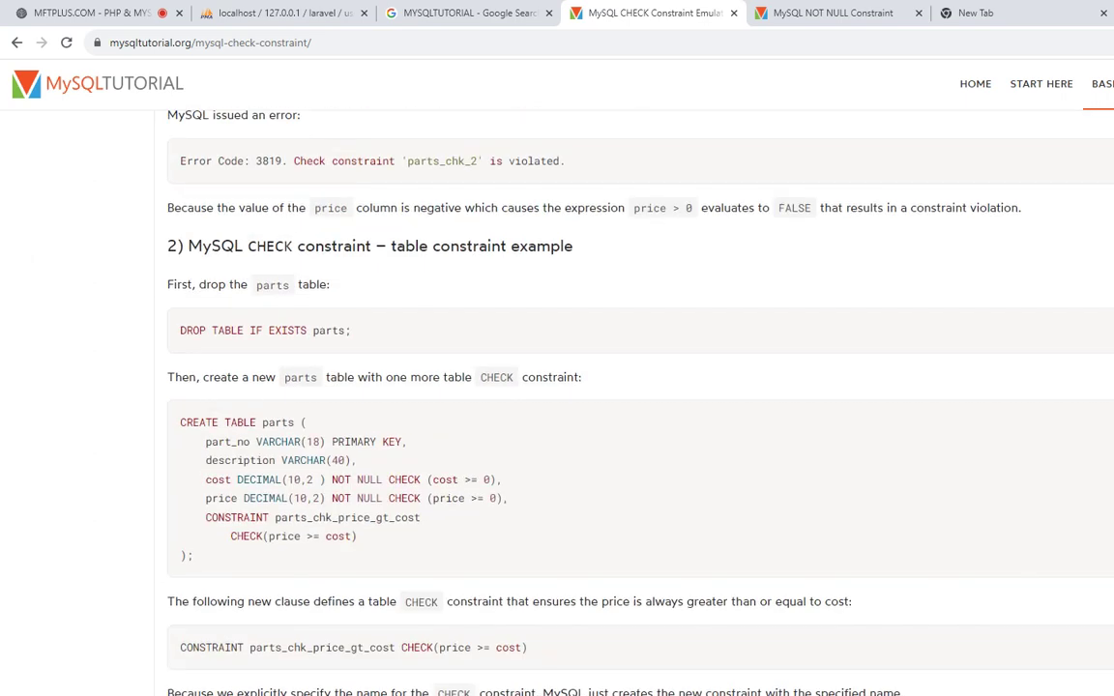